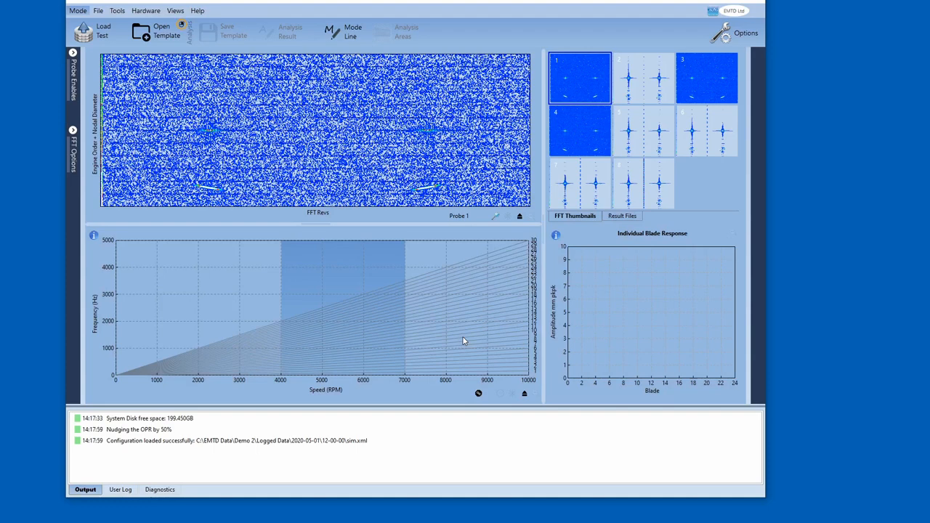
- Compare the FFT plots of several probes, including 5, 4 and 2, and return to probe 1's plot
left_click(637, 95)
left_click(631, 130)
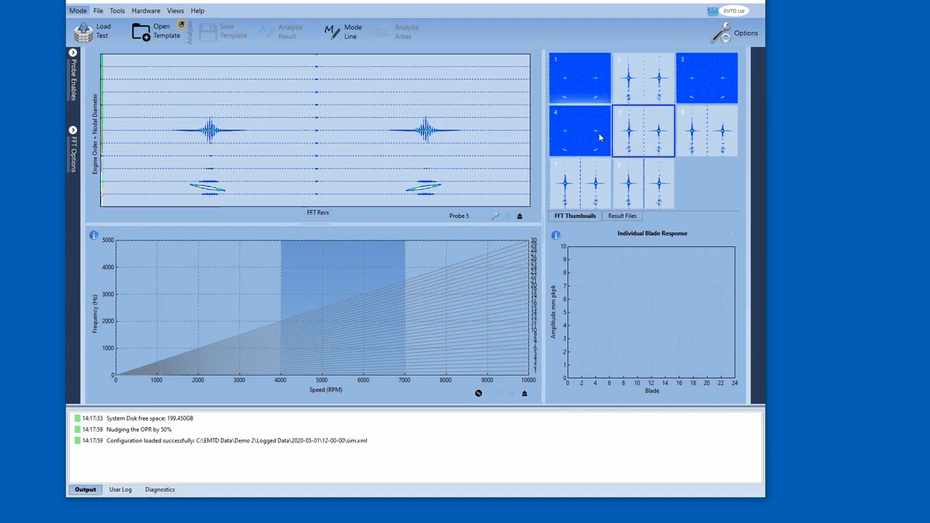
left_click(594, 132)
left_click(579, 100)
left_click(631, 91)
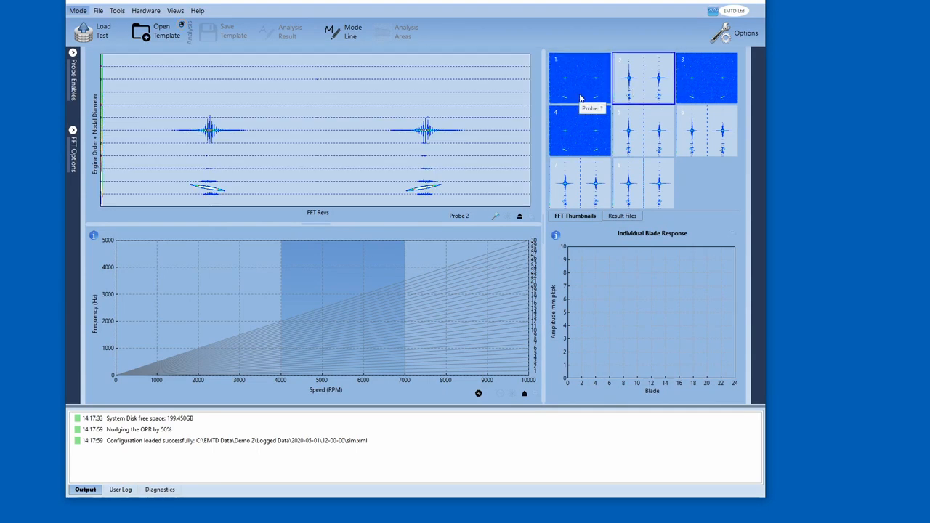
left_click(580, 97)
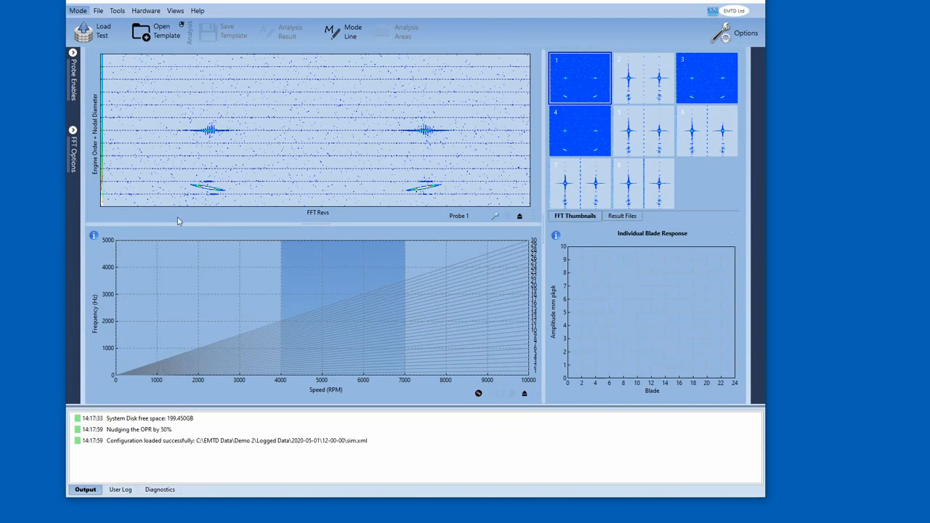
- Overlay the speed data on probe 1's FFT plot and filter out the remaining background noise
left_click(72, 149)
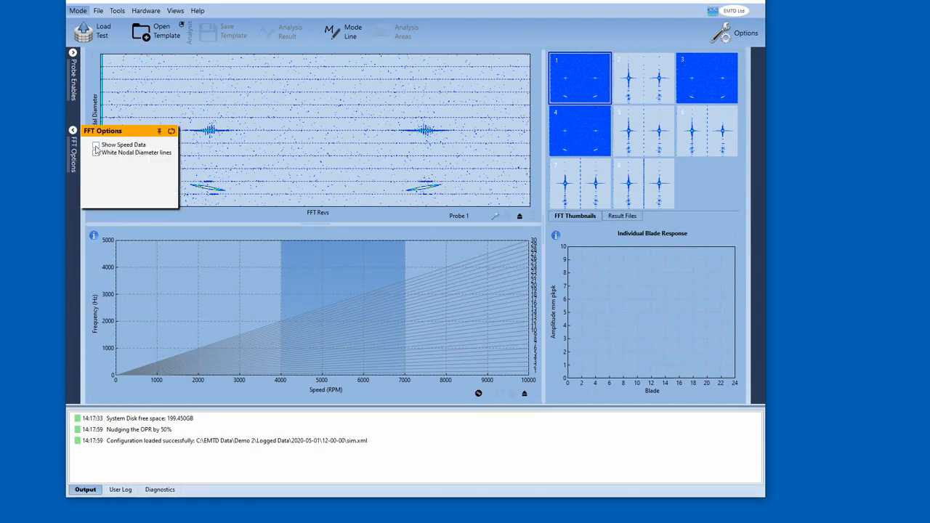
left_click(95, 144)
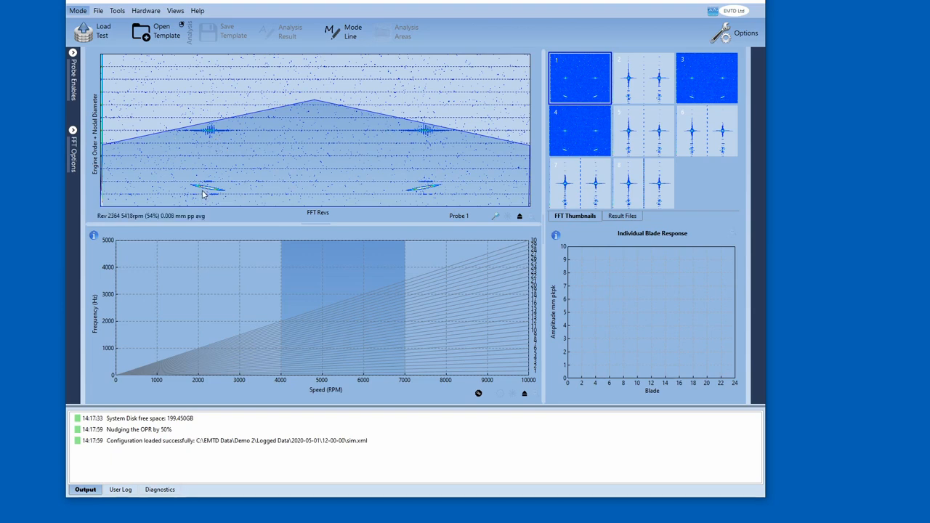
scroll(203, 194, "up", 2)
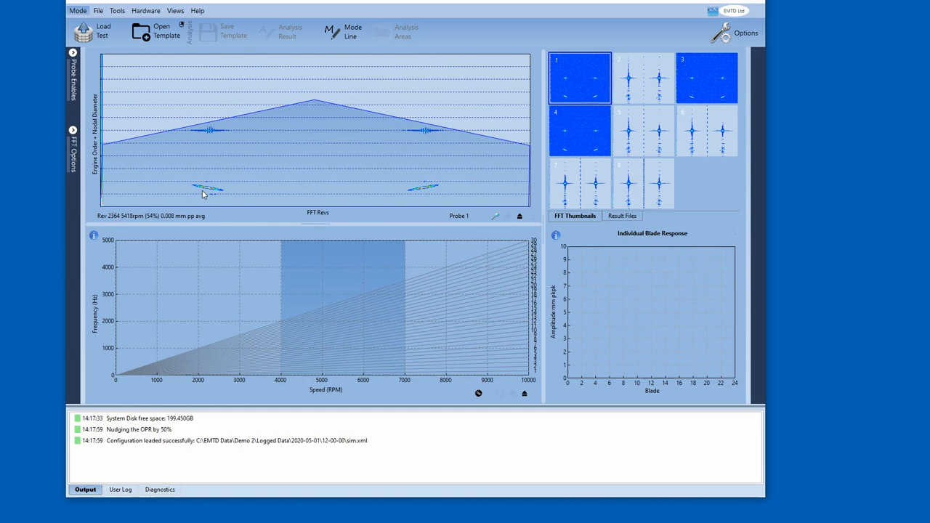
- Track the horizontal run-up response just below the speed line in the FFT and inspect its frequency trace on the spoke diagram
left_click_drag(166, 107, 252, 213)
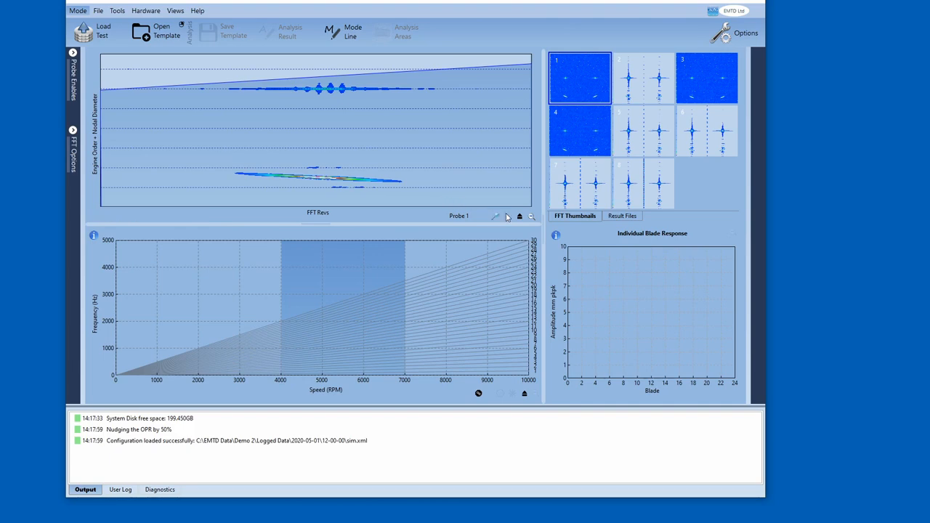
left_click(531, 218)
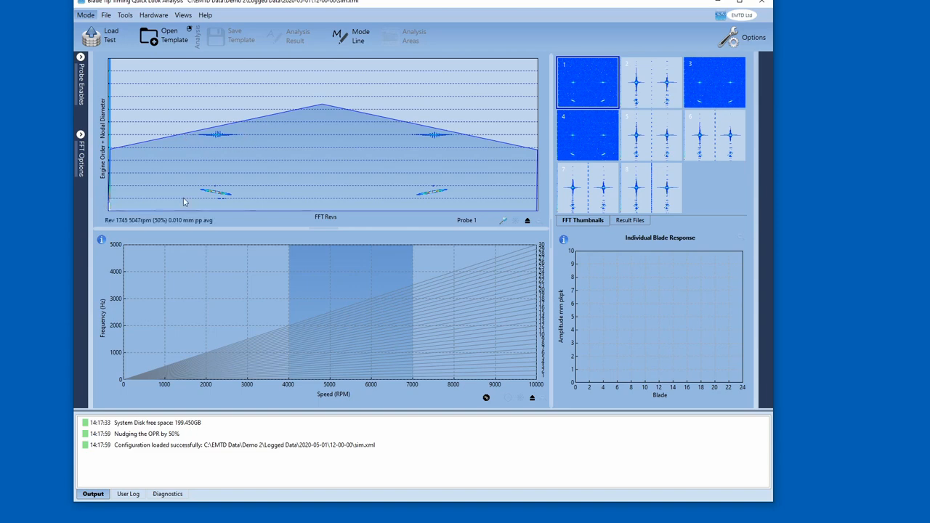
mouse_move(161, 117)
left_mouse_down()
mouse_move(224, 151)
mouse_move(314, 169)
left_mouse_up()
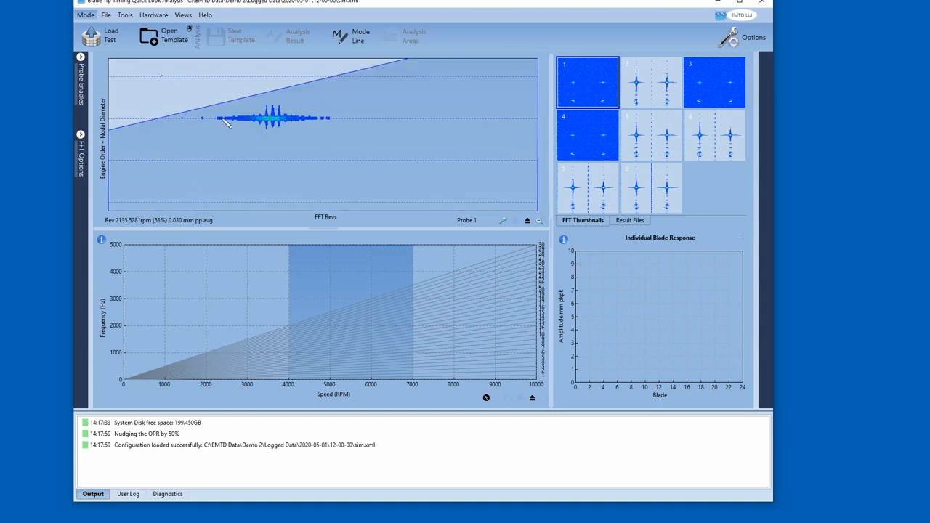
left_click_drag(222, 118, 314, 119)
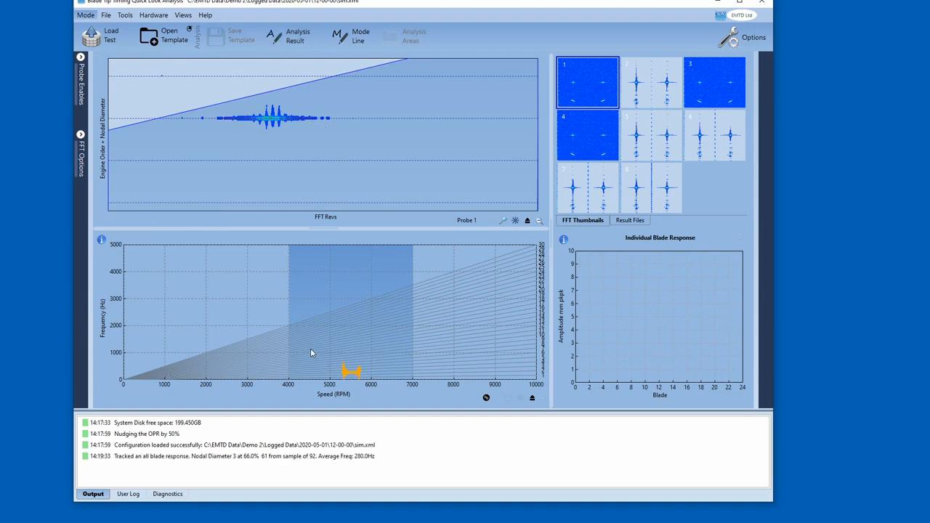
left_click_drag(310, 348, 406, 380)
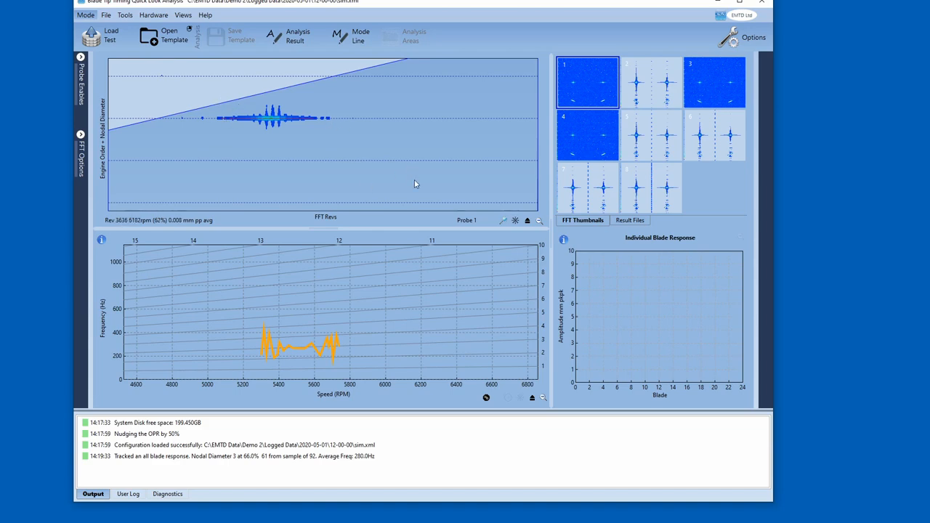
- Clear all analysis lines from the spoke diagram, removing the trace of the horizontal response
left_click(486, 398)
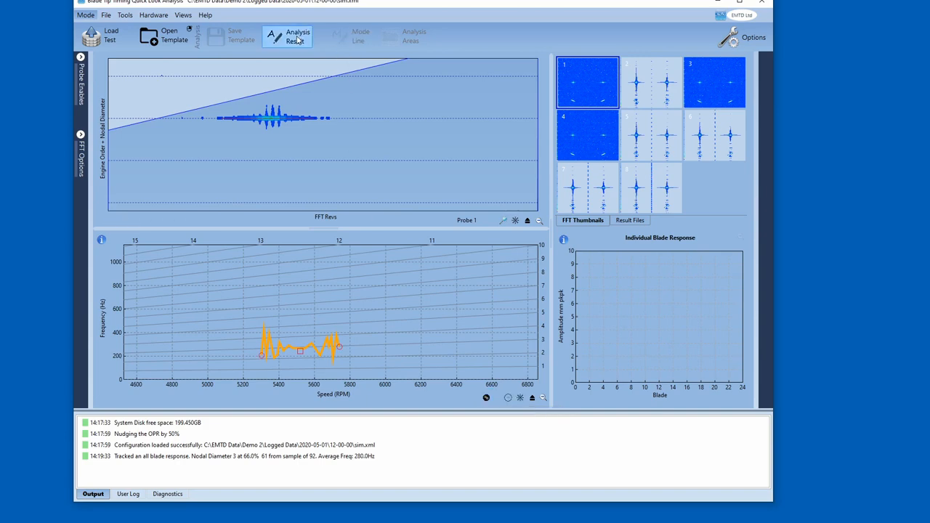
left_click(521, 398)
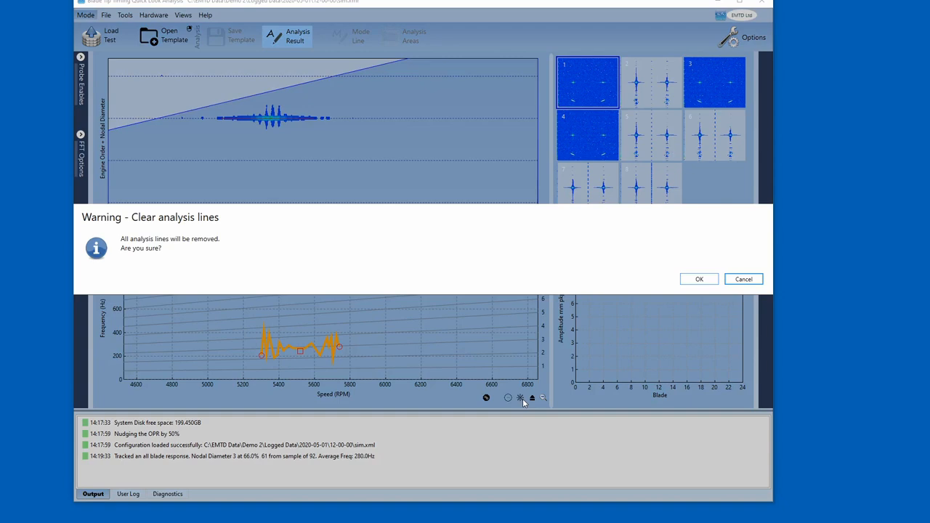
left_click(698, 278)
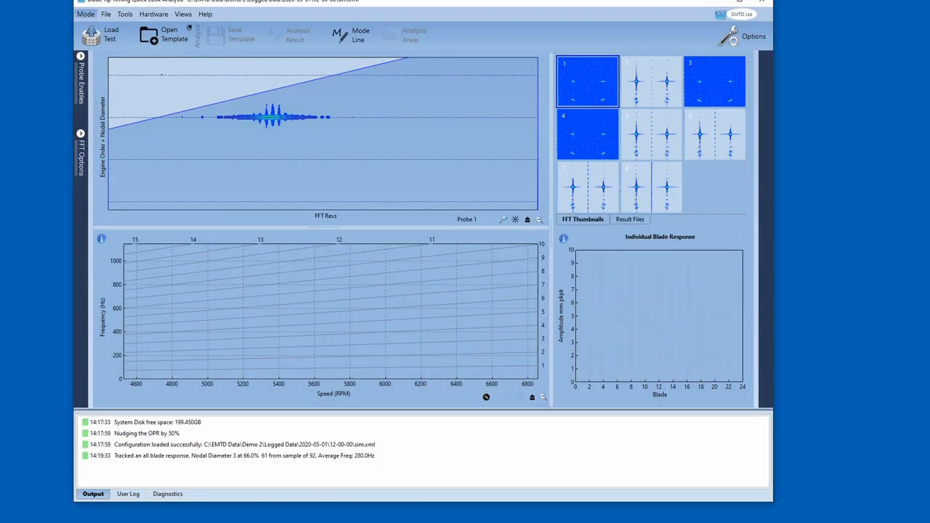
- Track the sloping low-order run-up response in probe 1's FFT from its start to its end
left_click(538, 220)
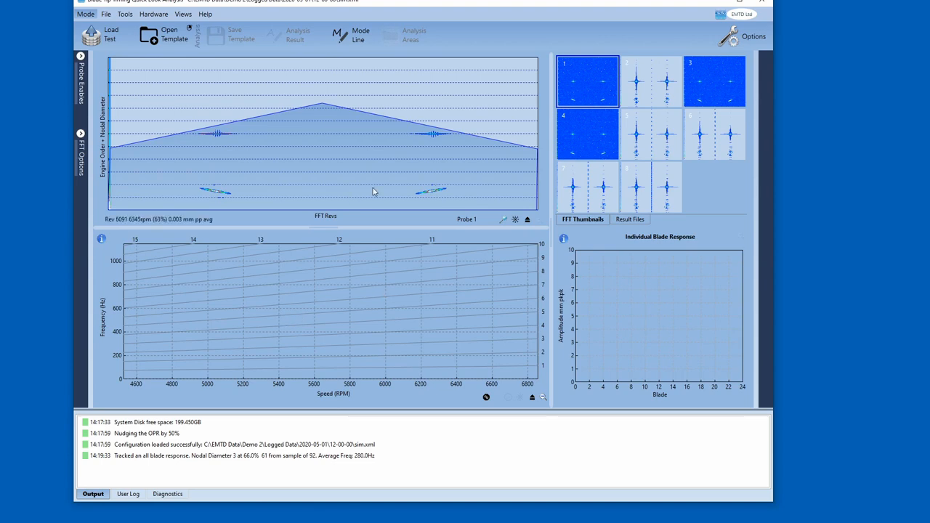
left_click_drag(179, 172, 259, 213)
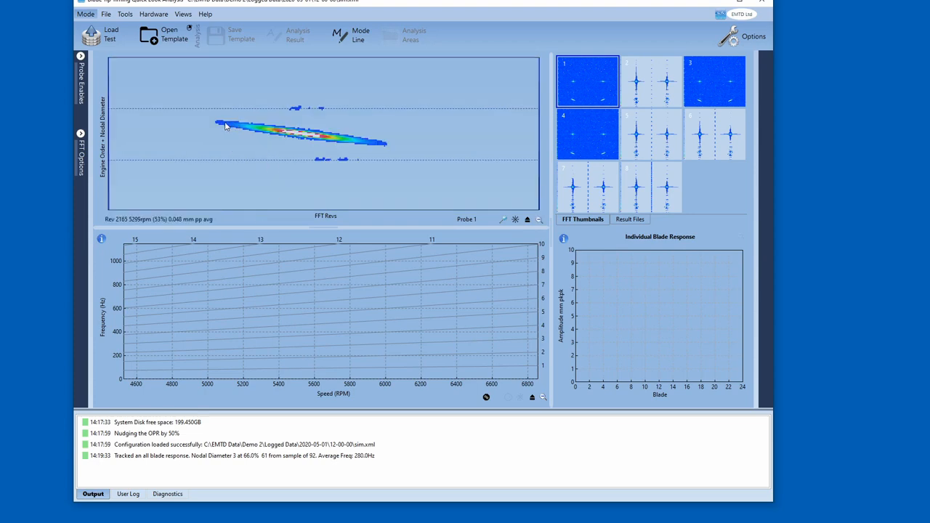
left_click(378, 145)
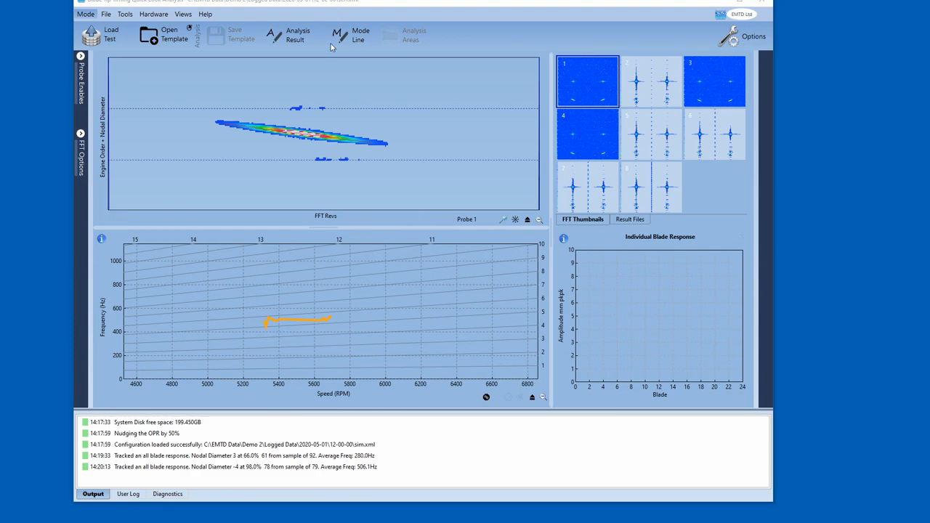
- Restore the spoke diagram's full range and set its Y axis maximum frequency to 1000 Hz
left_click(542, 396)
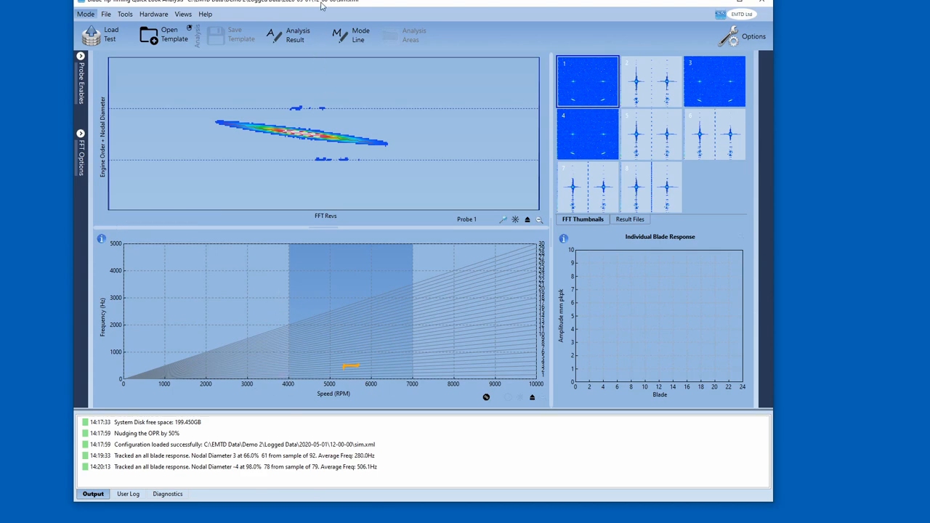
left_click(486, 398)
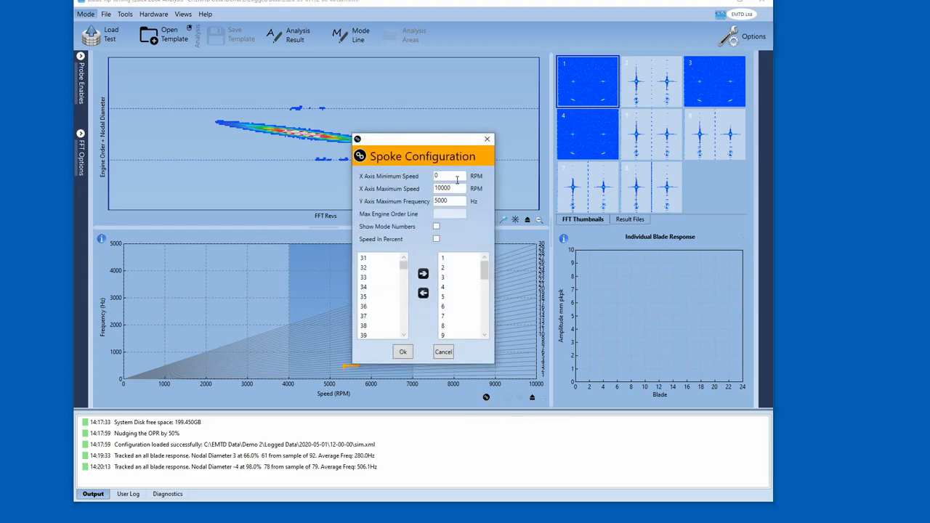
left_click_drag(454, 187, 390, 190)
left_click_drag(457, 203, 390, 206)
type("10")
left_click(404, 353)
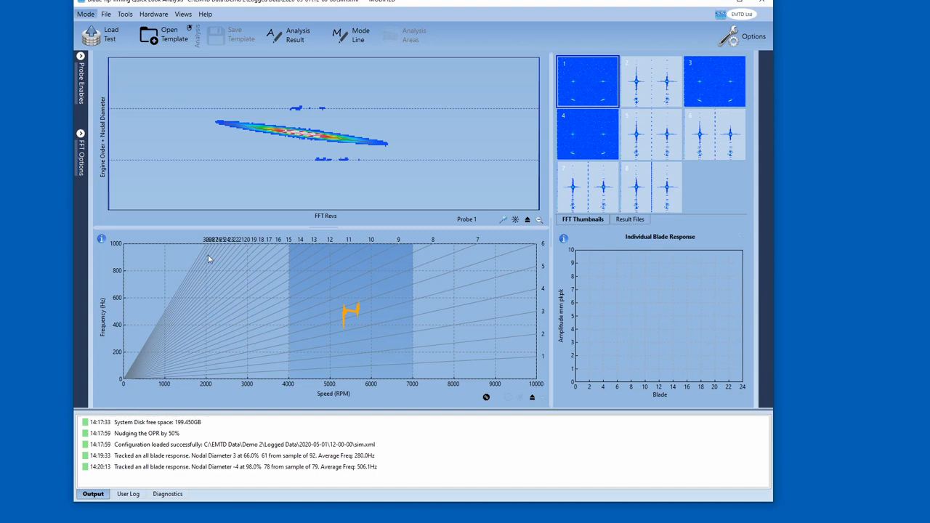
- Remove engine orders 6 to 30 from the spoke diagram so only lines 1 to 5 are drawn
left_click(486, 397)
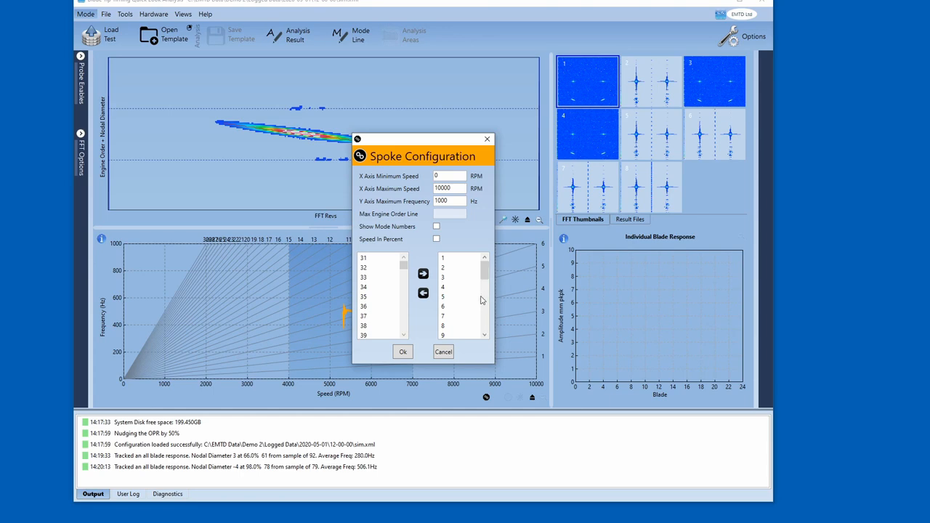
left_click(476, 305)
left_click_drag(488, 279, 486, 340)
left_click(444, 327, "shift")
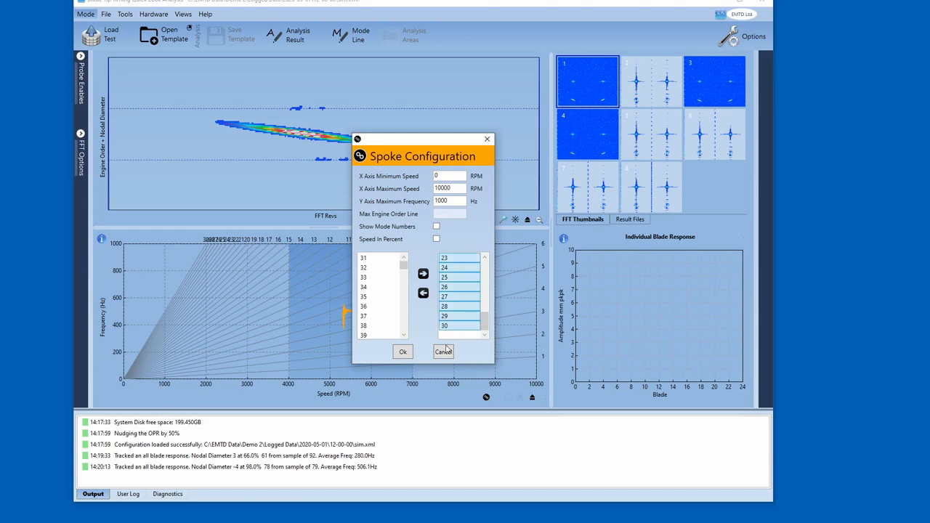
left_click(422, 294)
mouse_move(404, 274)
left_mouse_down()
mouse_move(406, 338)
mouse_move(404, 262)
left_mouse_up()
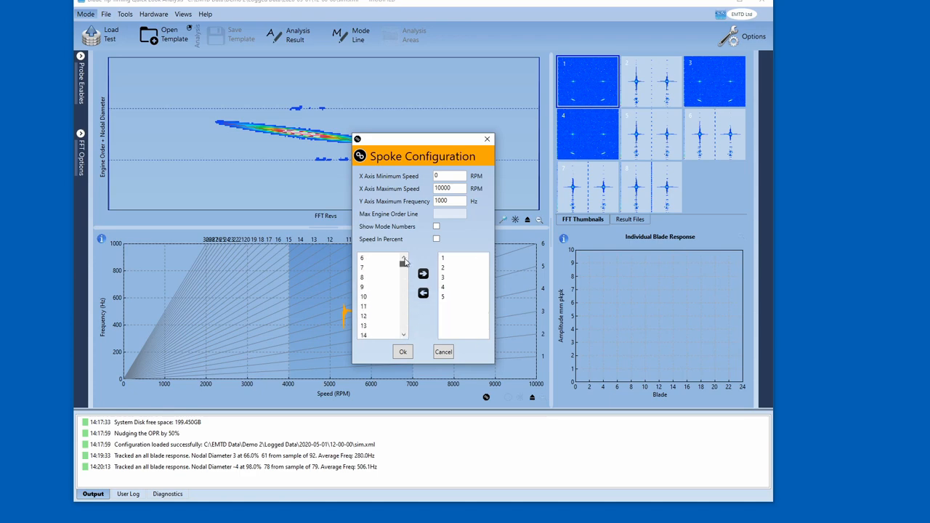
left_click(401, 351)
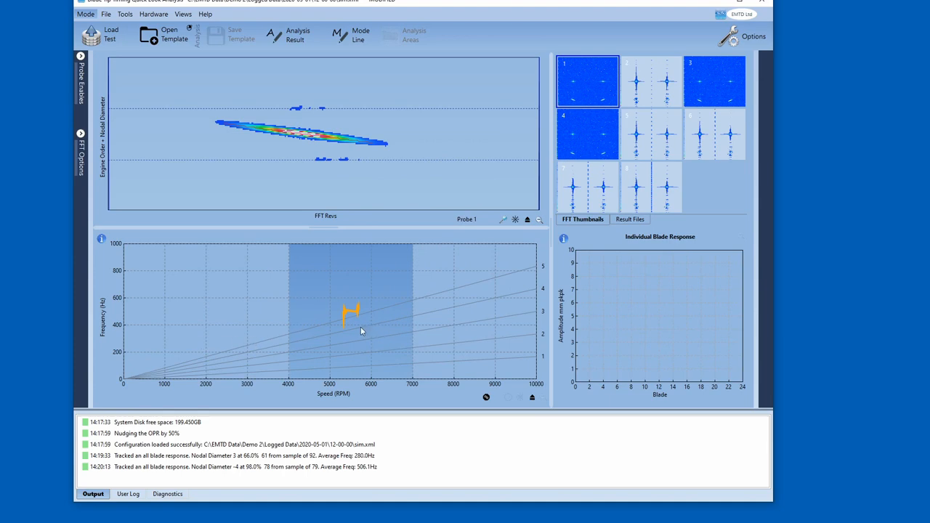
- Draw a mode line over the tracked response from about 3600 to 7410 RPM, centred near 500 Hz
left_click(350, 35)
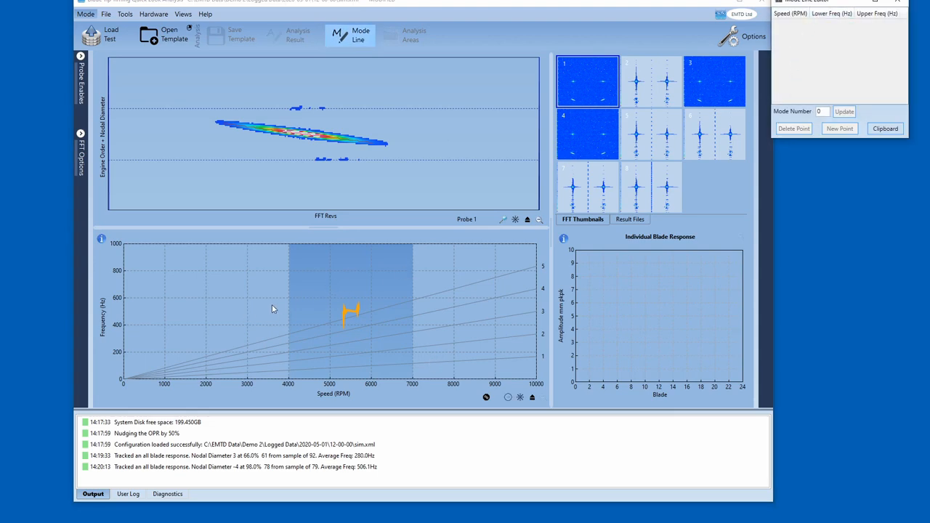
left_click_drag(272, 311, 430, 311)
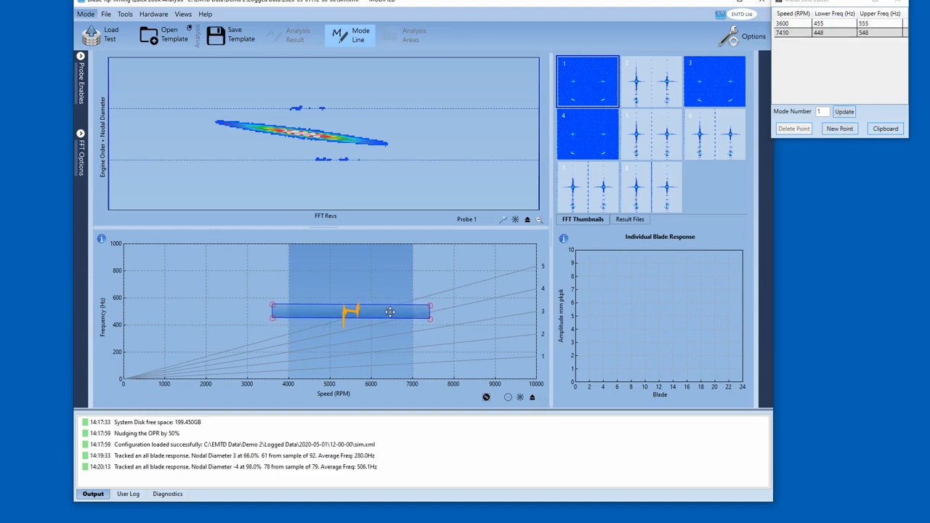
left_click(349, 36)
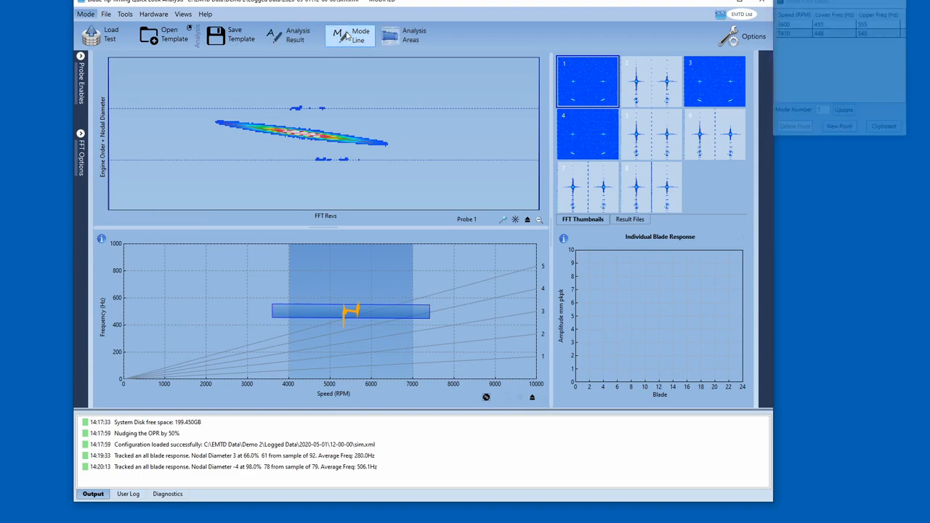
- Clear all analysis lines from the spoke diagram and restore the full FFT view
left_click(291, 41)
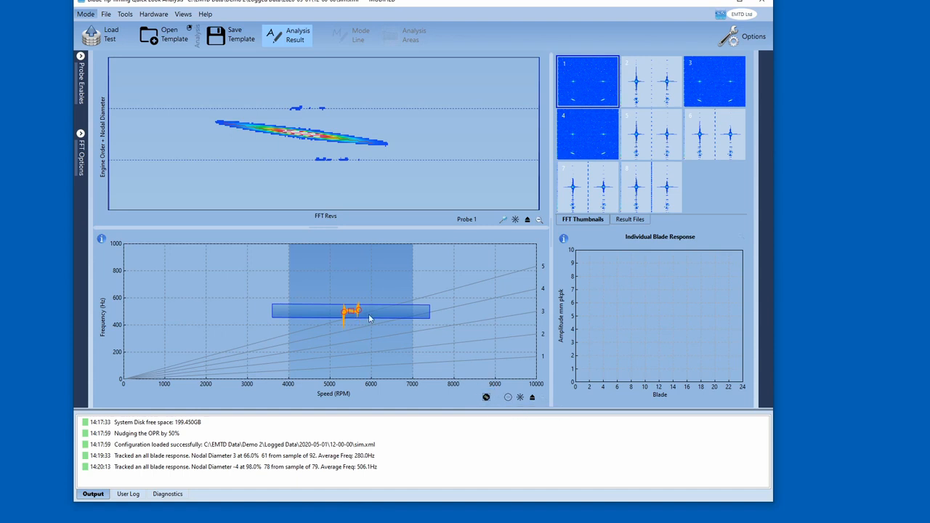
left_click(520, 398)
left_click(699, 279)
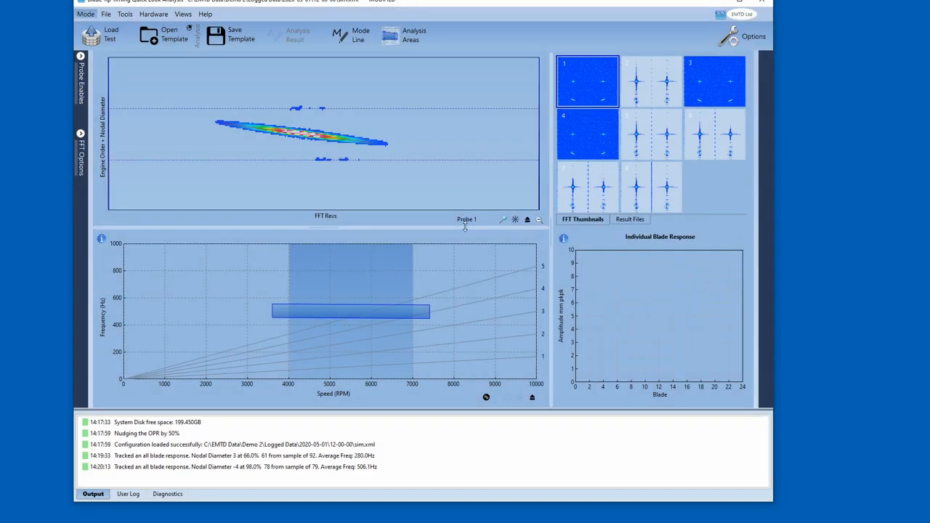
left_click(538, 220)
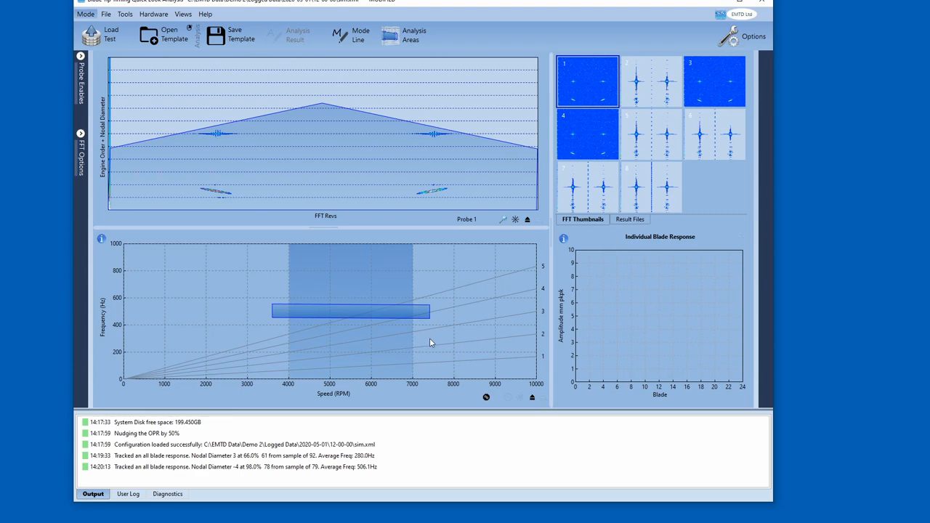
- Draw a second mode line from about 3716 to 7362 RPM, spanning roughly 164–264 Hz to 182–282 Hz, and close the mode line editor
left_click(354, 34)
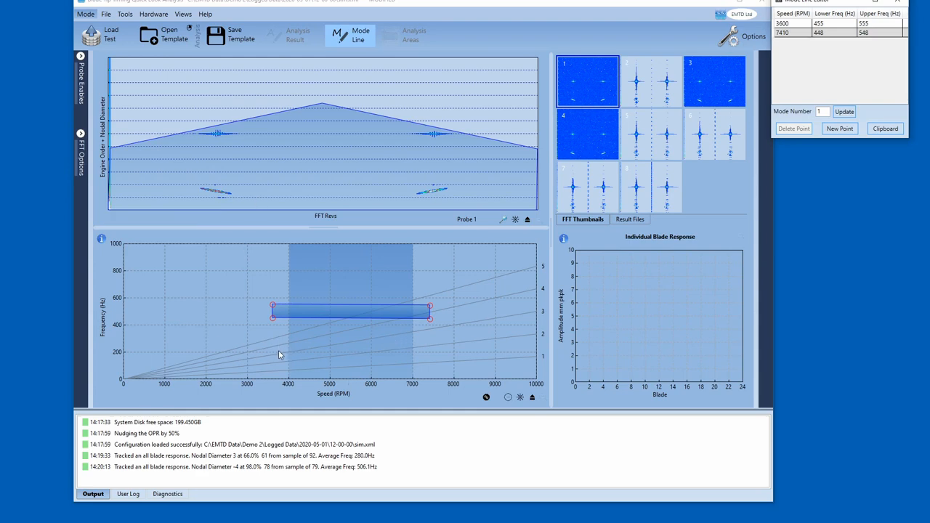
left_click_drag(277, 350, 428, 352)
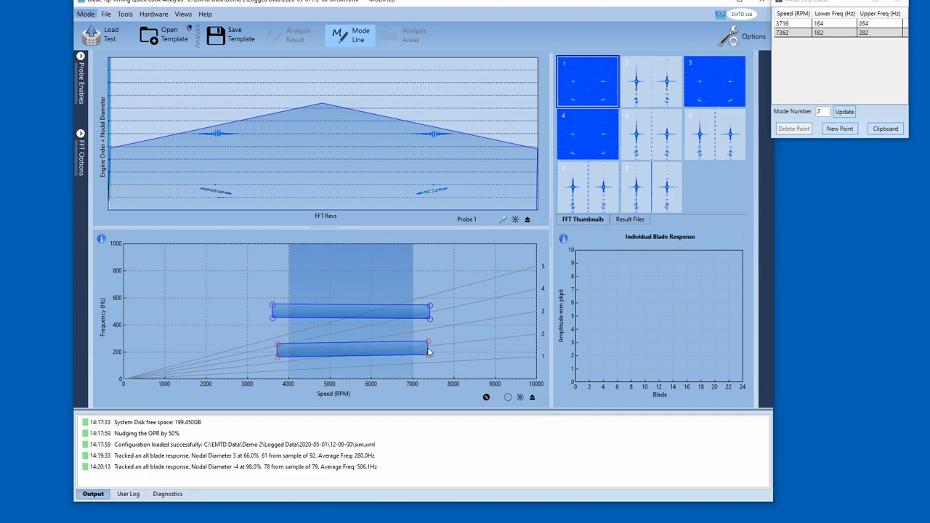
left_click_drag(835, 3, 387, 40)
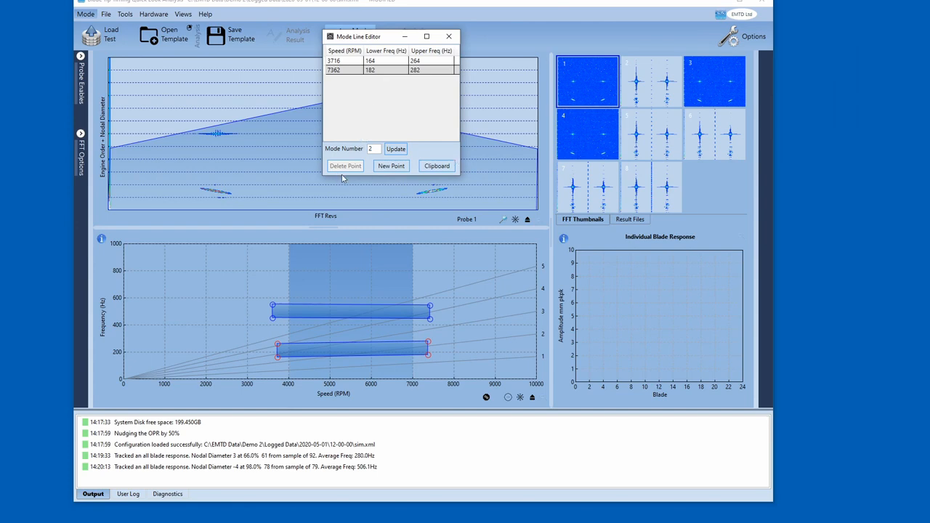
left_click(450, 38)
left_click(450, 38)
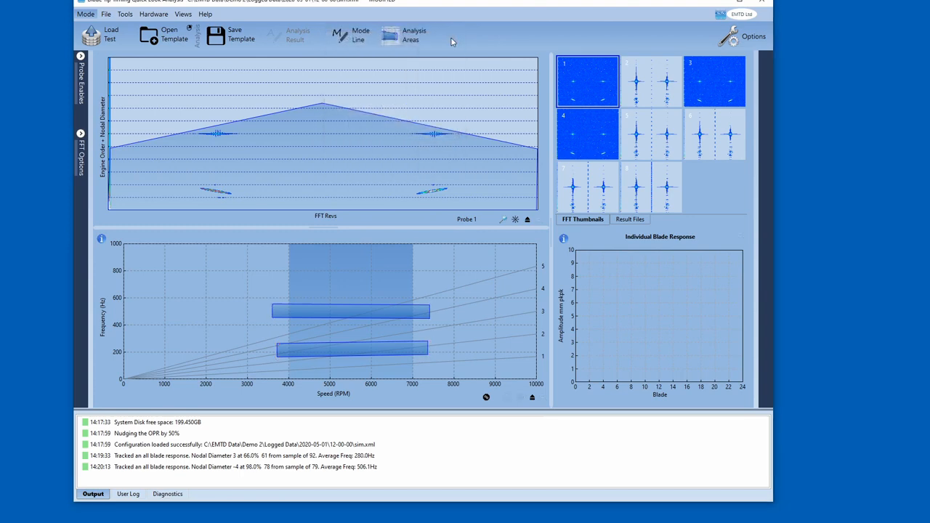
- Turn on the display of mode numbers in the spoke diagram configuration
left_click(486, 396)
left_click(436, 226)
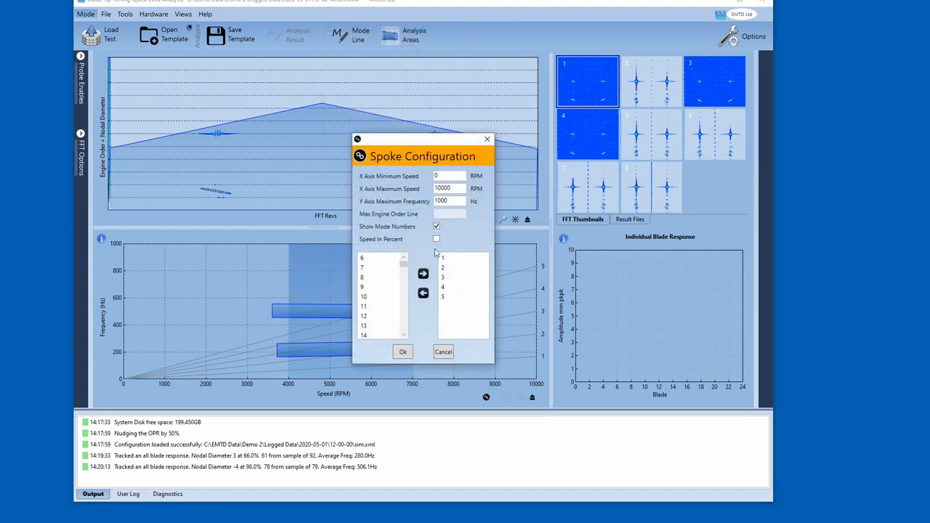
left_click(404, 352)
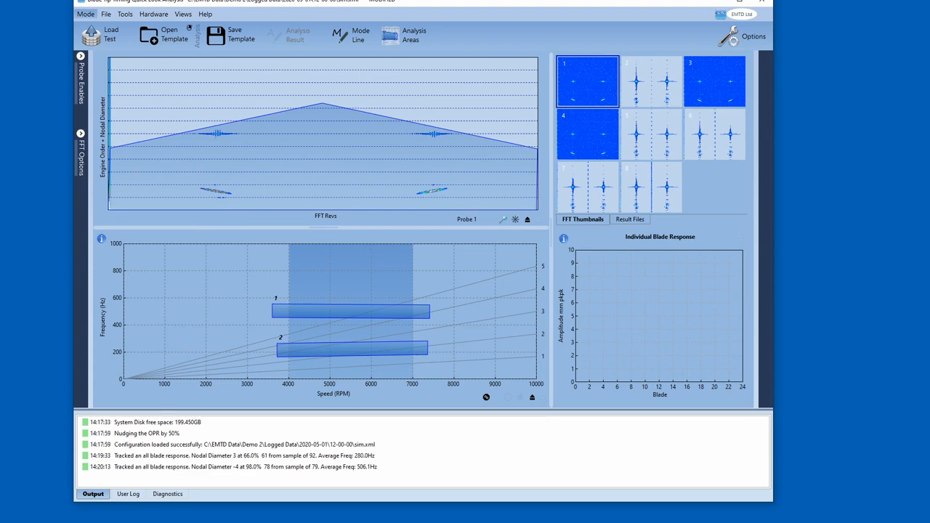
- Create analysis areas on mode line 1 from about 4192 to 6788 RPM and mode line 2 from about 4865 to 6586 RPM
left_click(410, 39)
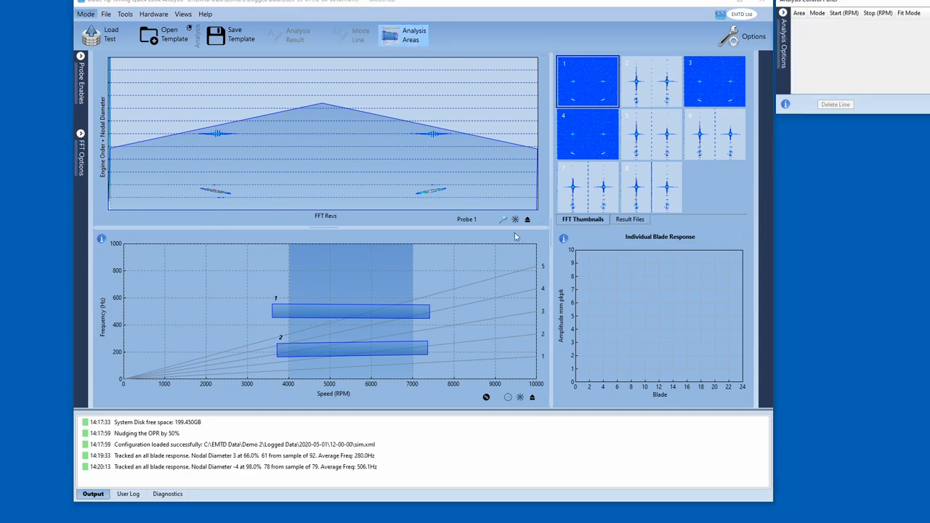
left_click_drag(844, 4, 544, 21)
left_click(303, 314)
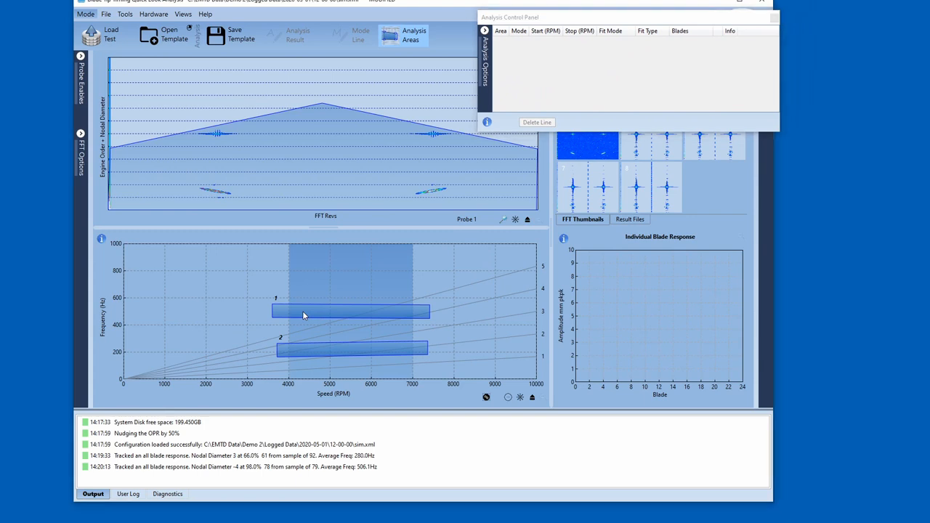
left_click(303, 324)
left_click_drag(314, 314, 403, 318)
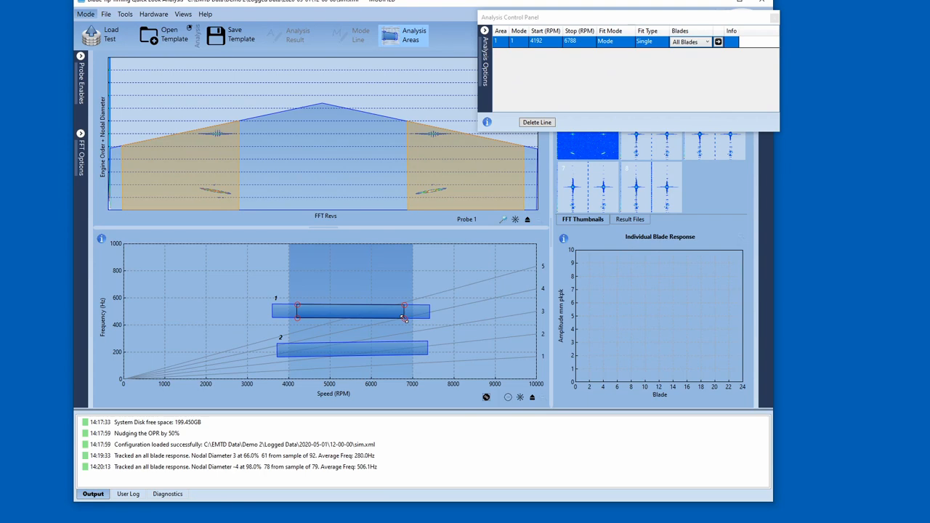
left_click(312, 353)
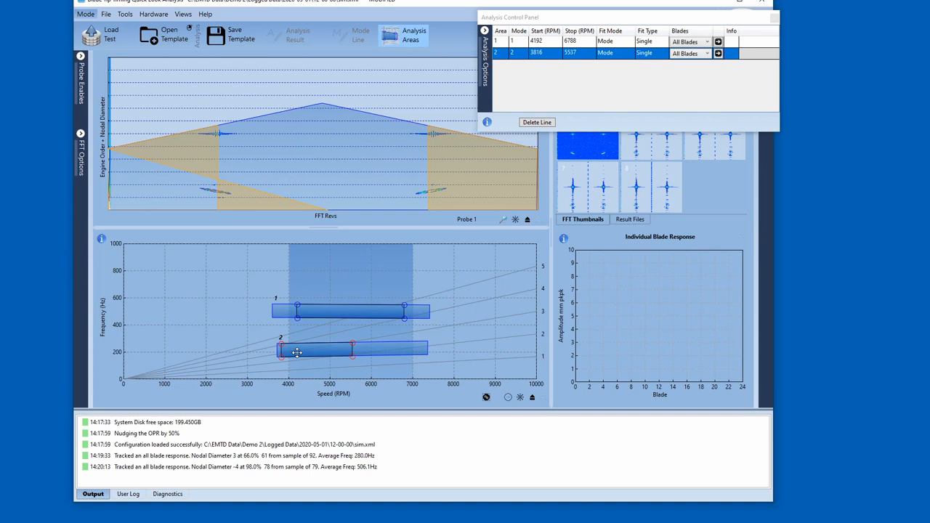
left_click_drag(313, 352, 340, 352)
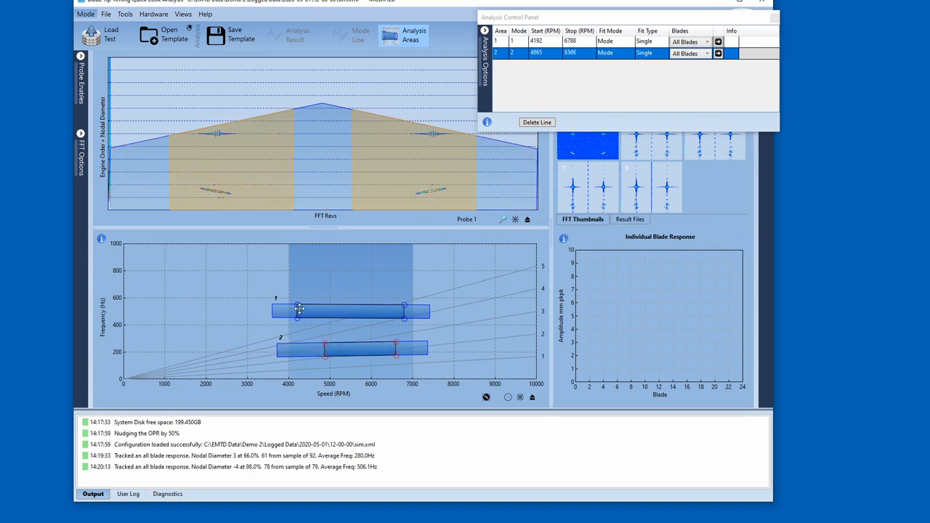
- Narrow analysis area 1 to about 4912–6284 RPM and area 2 to about 4886–6272 RPM, and highlight each area to check it
left_click_drag(298, 309, 314, 309)
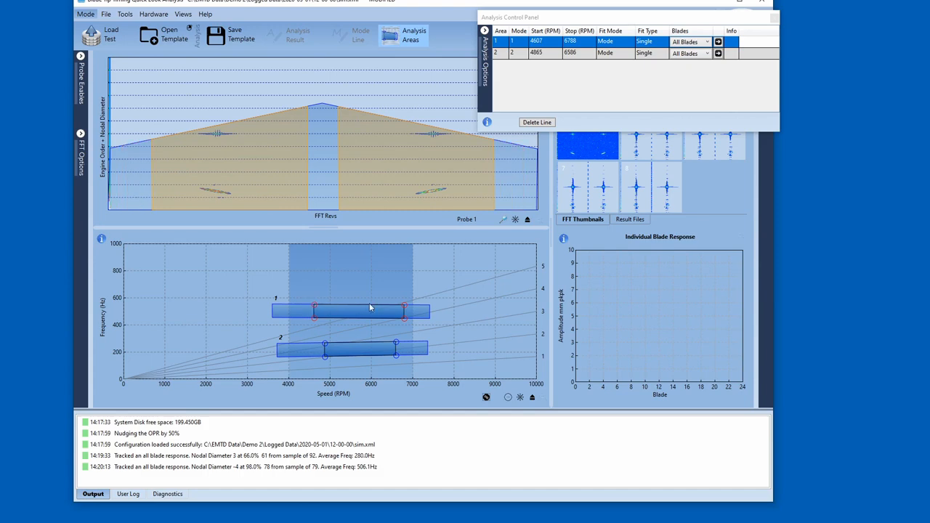
left_click_drag(404, 308, 384, 306)
left_click_drag(311, 300, 327, 302)
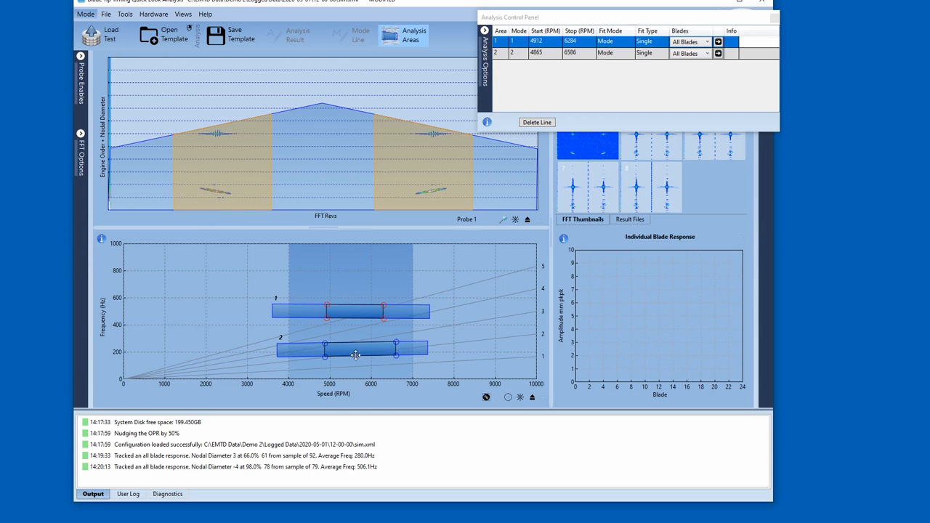
left_click_drag(351, 351, 383, 357)
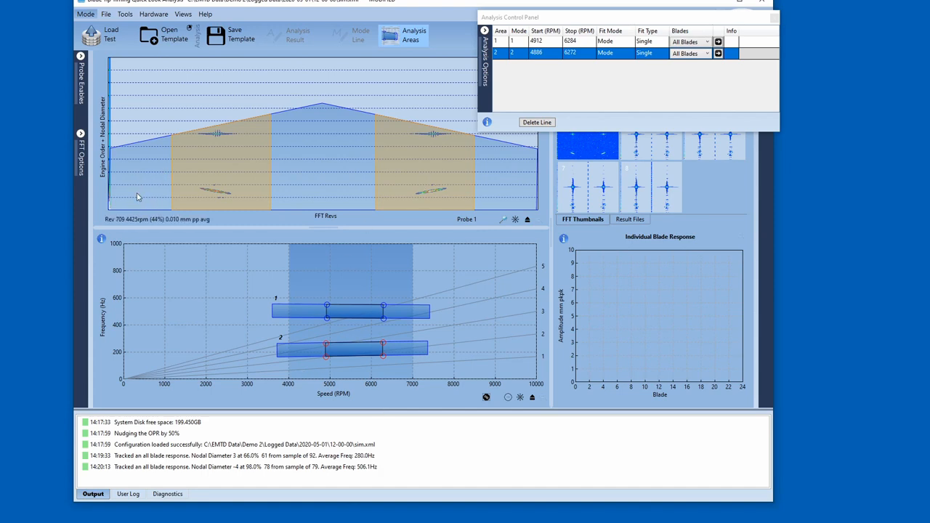
left_click(502, 42)
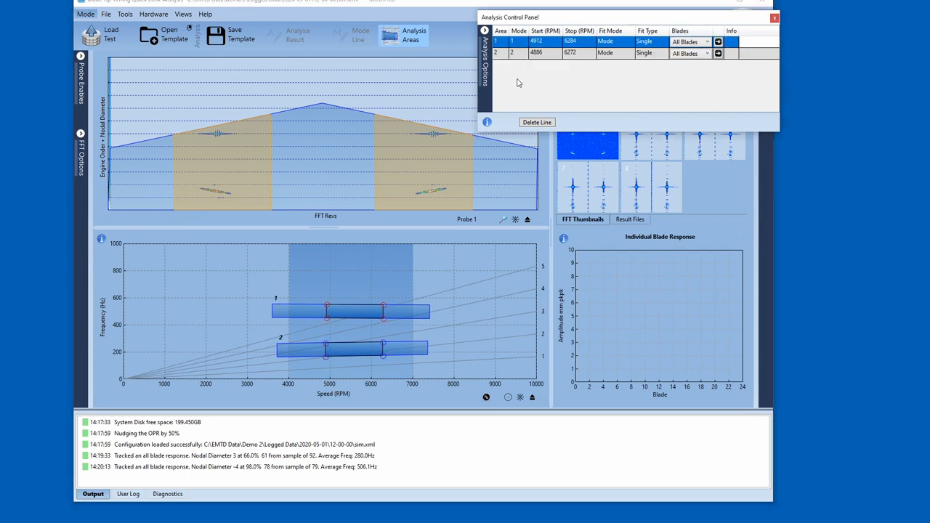
left_click(502, 54)
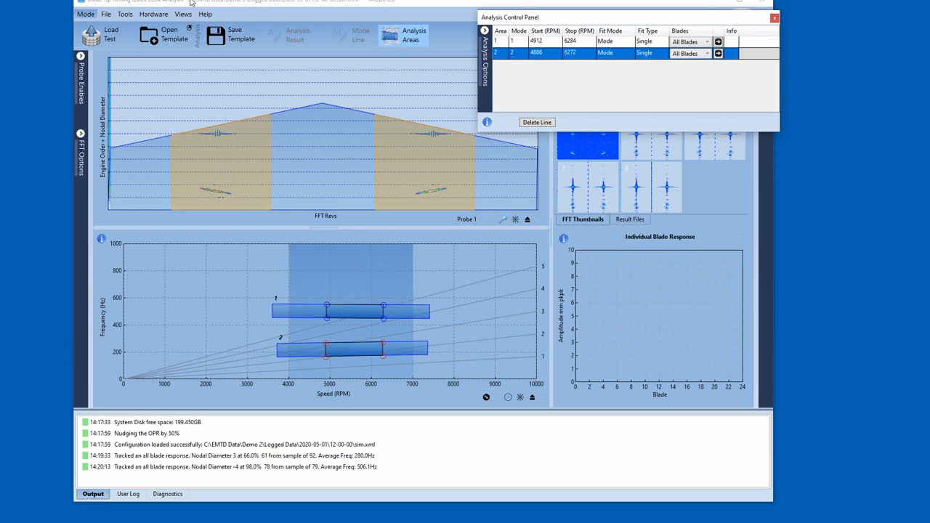
- Save the analysis template as "Analysis 2" in the 12-00-00 data folder
left_click(232, 44)
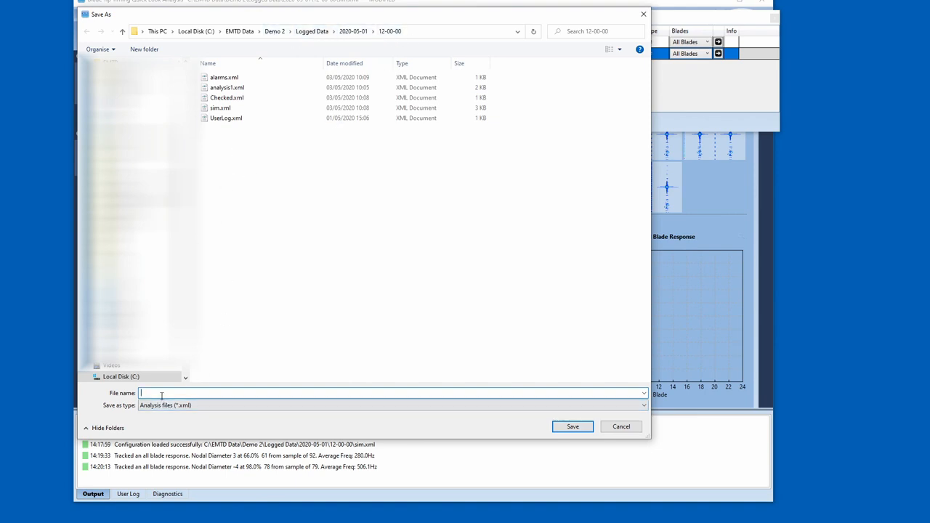
type("A")
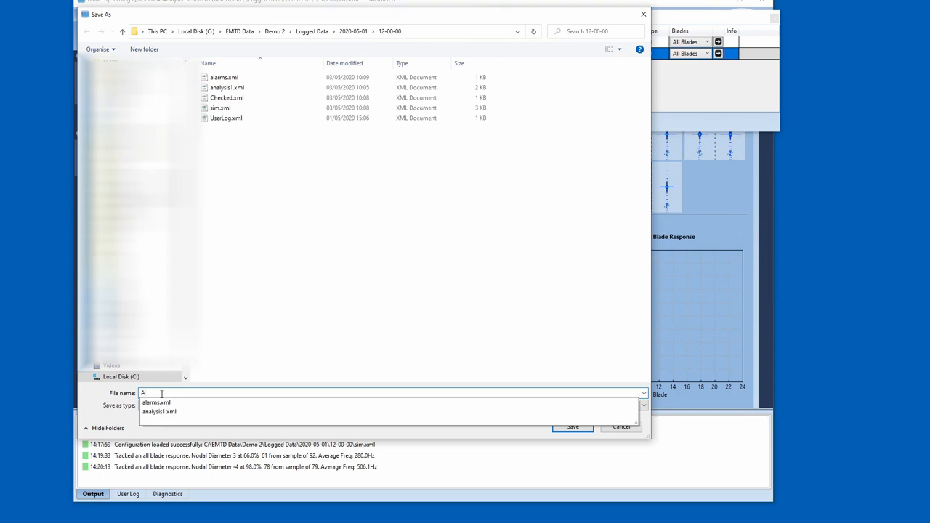
type("nalysis 2")
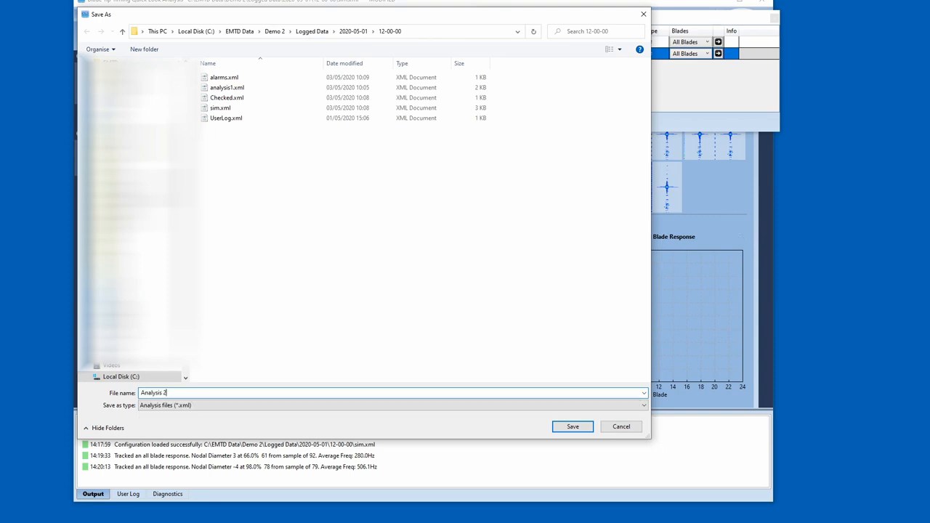
key("Return")
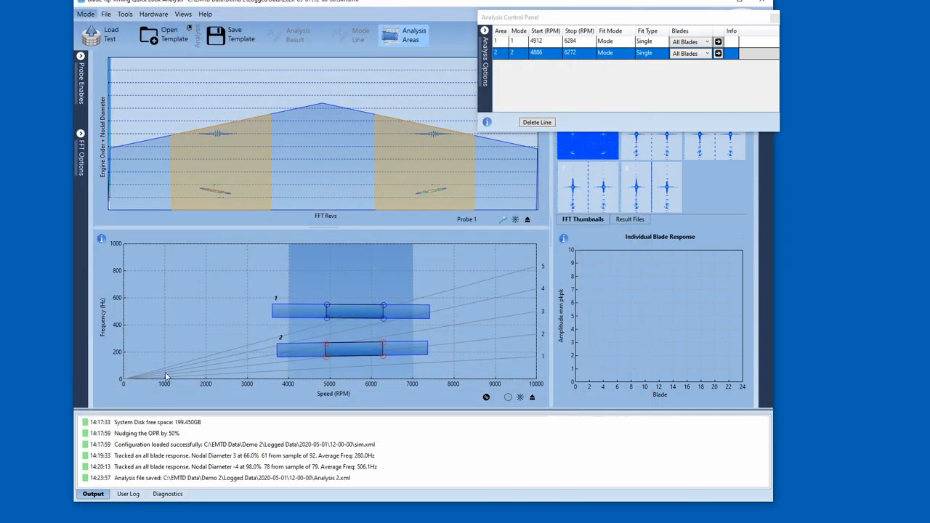
- Bring the Analysis Control Panel over the spoke diagram, review the settings of both analysis areas, and close it
left_click_drag(622, 22, 335, 252)
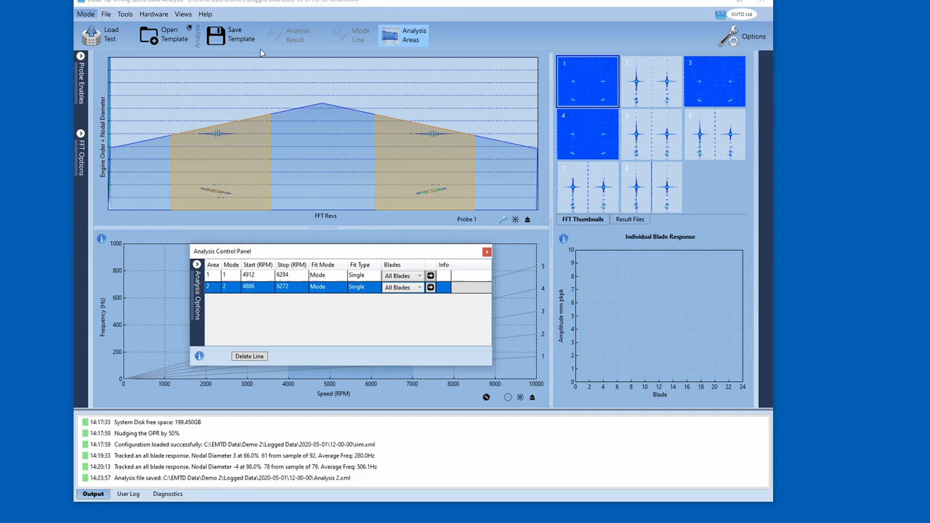
left_click_drag(322, 255, 328, 253)
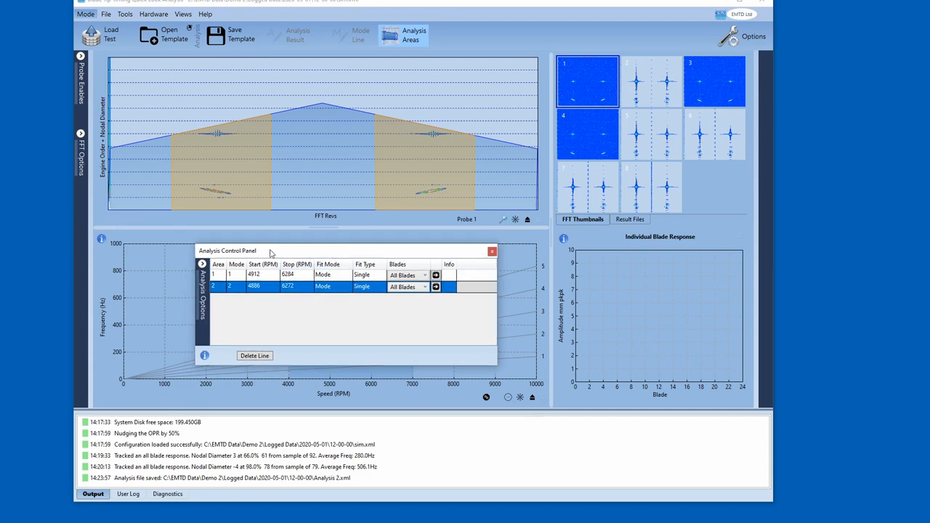
left_click_drag(271, 252, 271, 252)
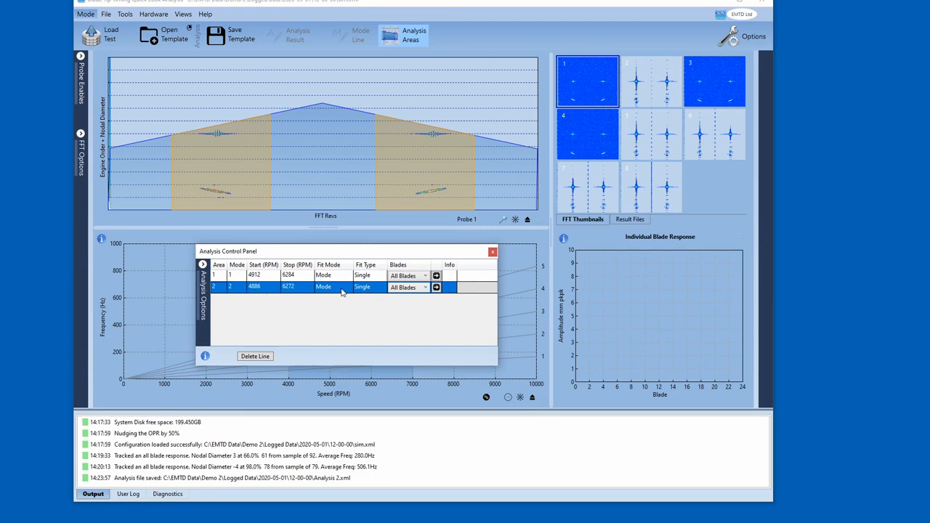
left_click(492, 251)
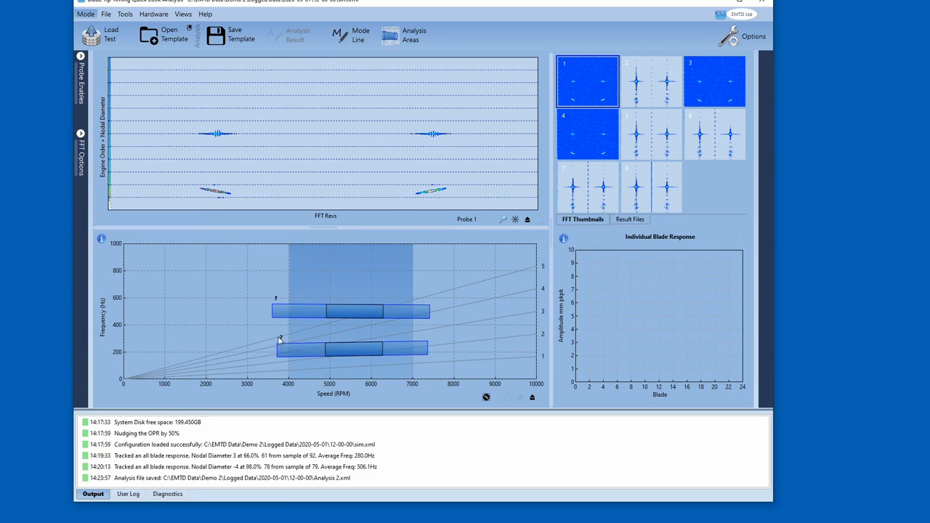
- Set the fit mode of analysis area 2 to Engine Order, check its info entry, and close the Analysis Control Panel
left_click(411, 35)
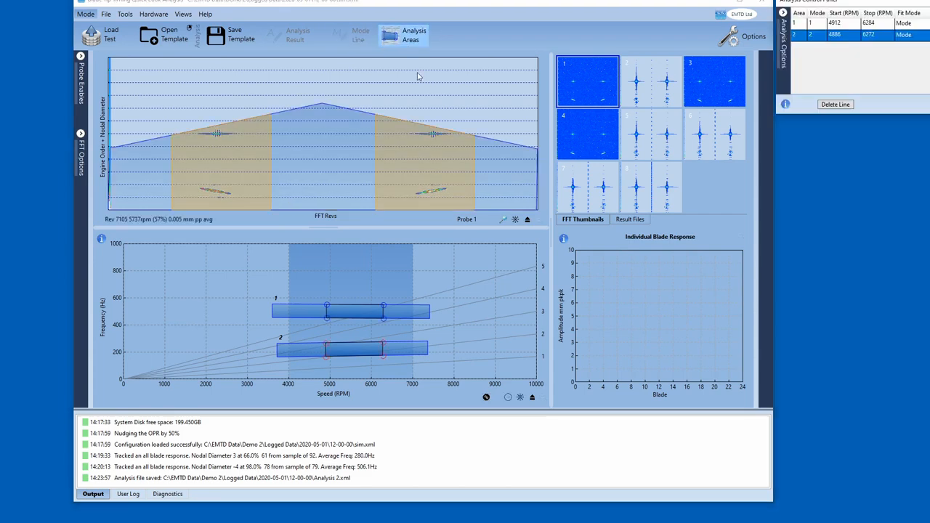
left_click_drag(821, 3, 444, 38)
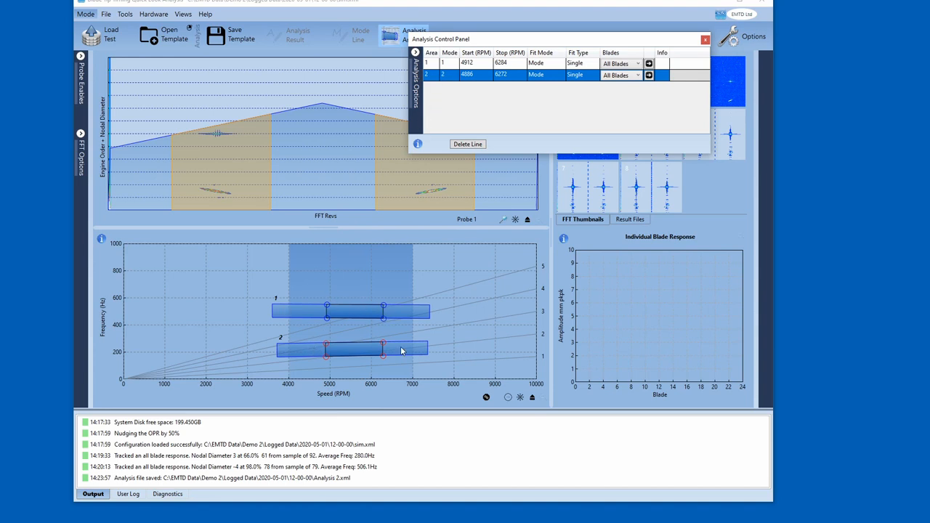
left_click(564, 76)
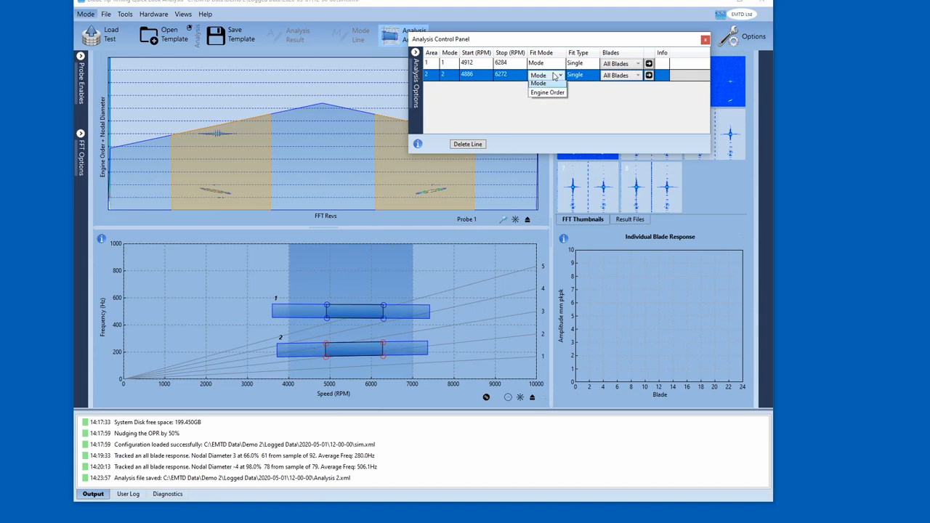
left_click(547, 95)
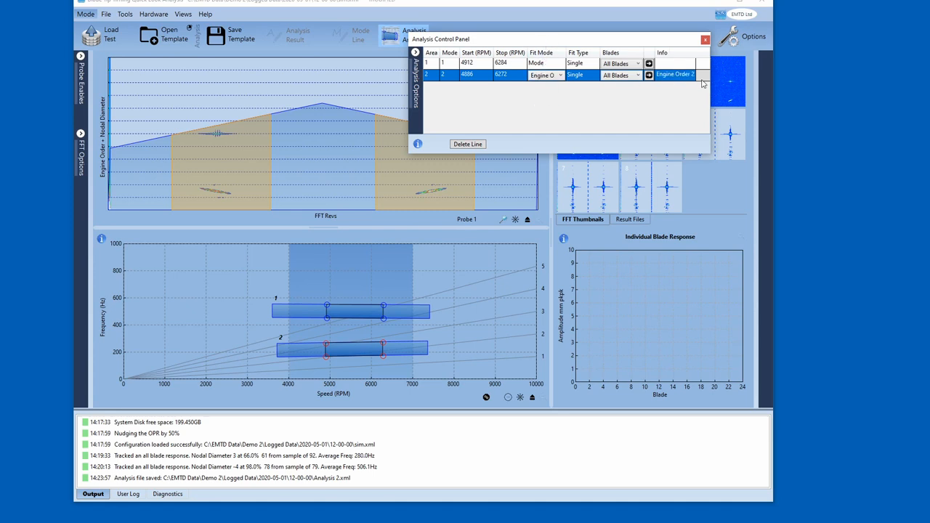
left_click_drag(713, 82, 739, 83)
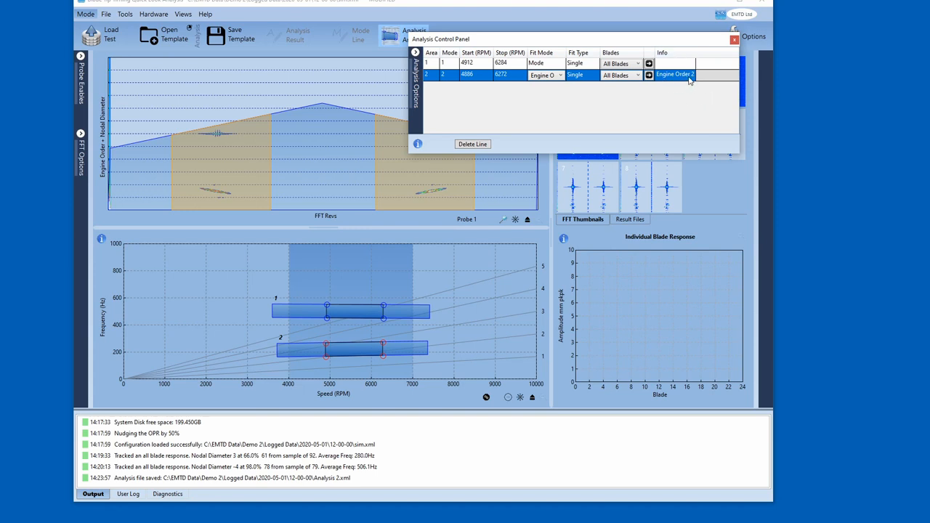
left_click(734, 39)
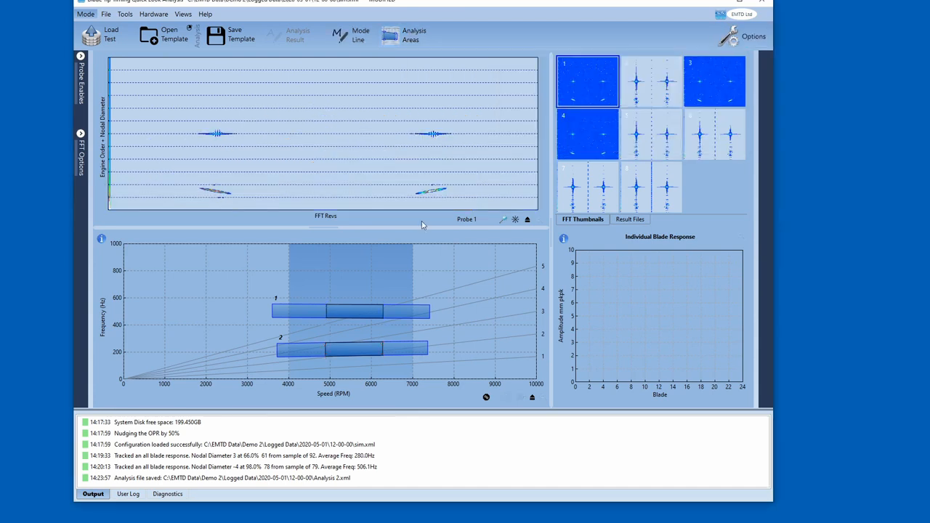
- Shift mode line 2 upward to span about 211–311 Hz at 3727 RPM and 229–329 Hz at 7373 RPM, and leave mode line editing
left_click(353, 38)
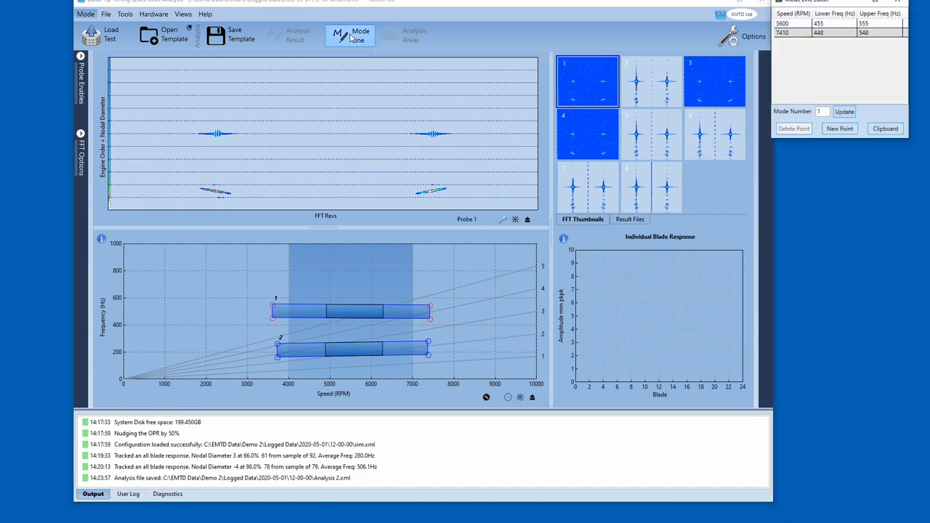
left_click(402, 350)
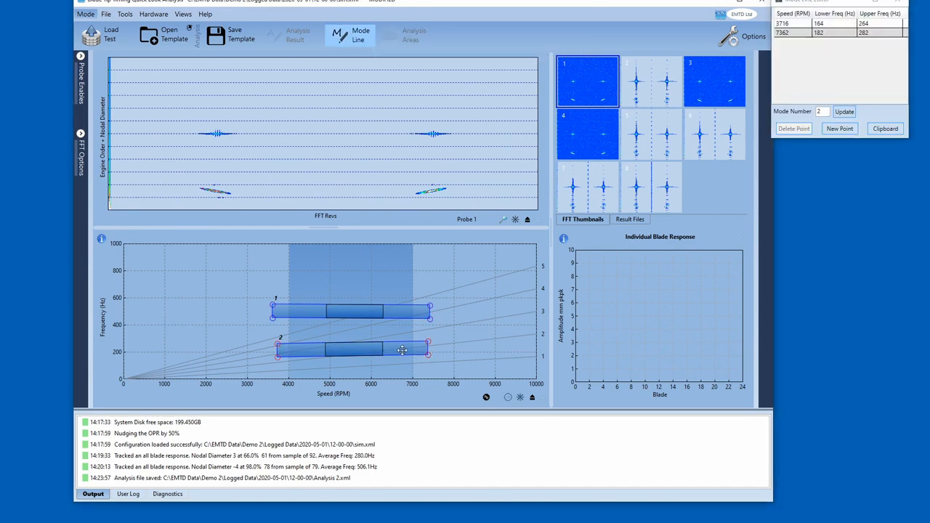
left_click_drag(402, 350, 402, 343)
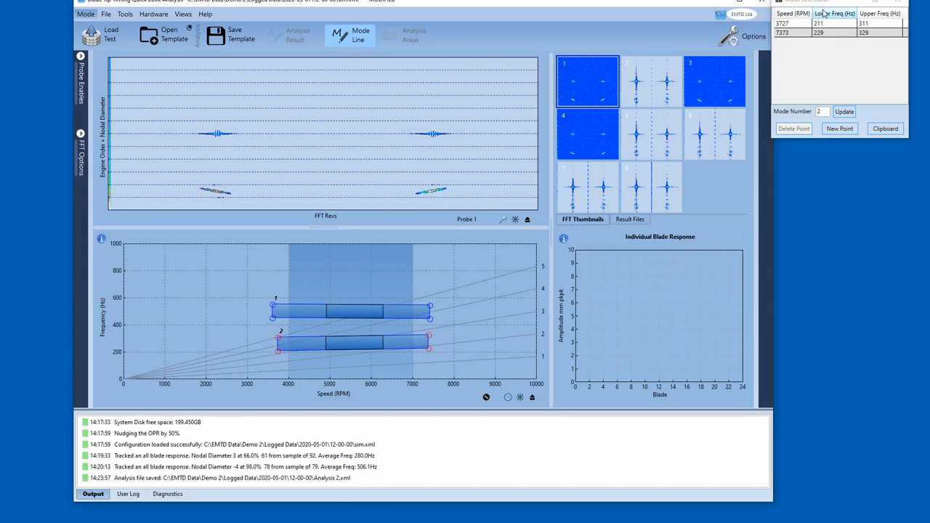
left_click(335, 37)
- Reopen the analysis areas and switch area 2's fit mode to Mode and back to Engine Order to assign engine order 3
left_click(393, 40)
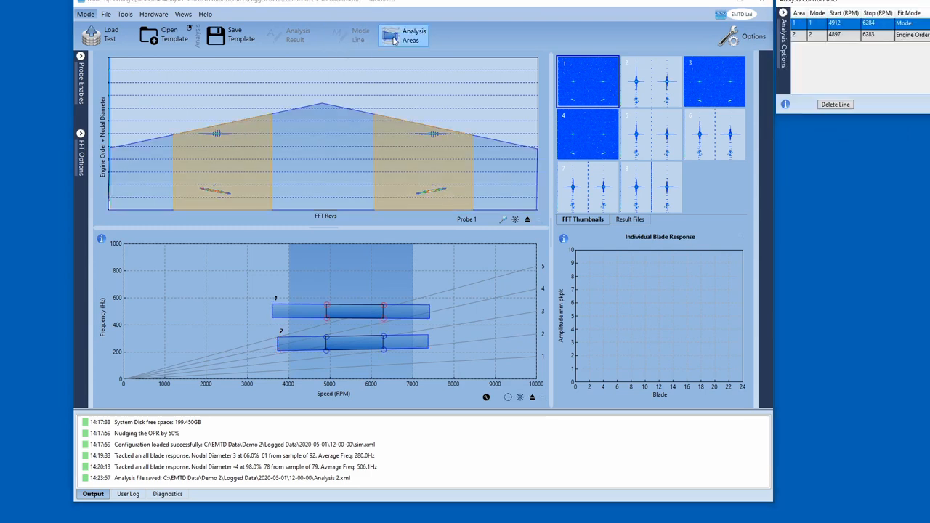
left_click_drag(786, 7, 385, 89)
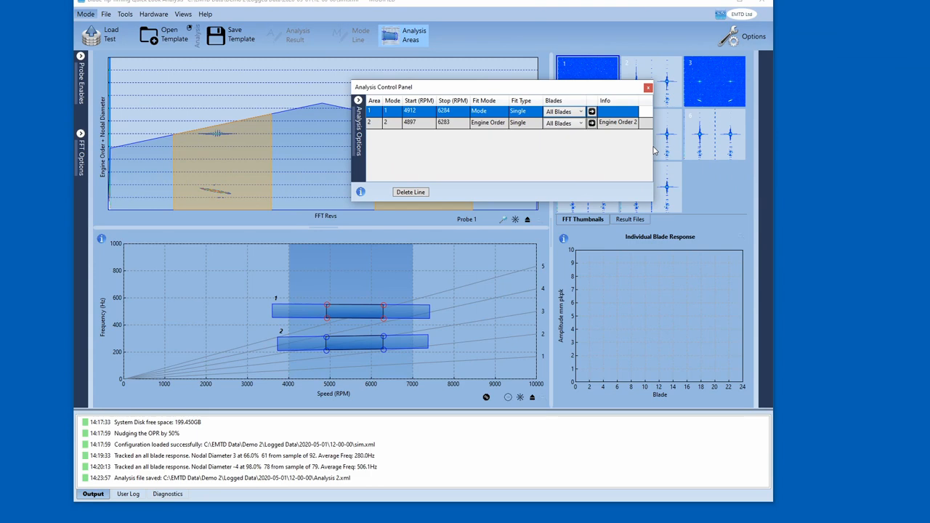
left_click_drag(653, 150, 682, 150)
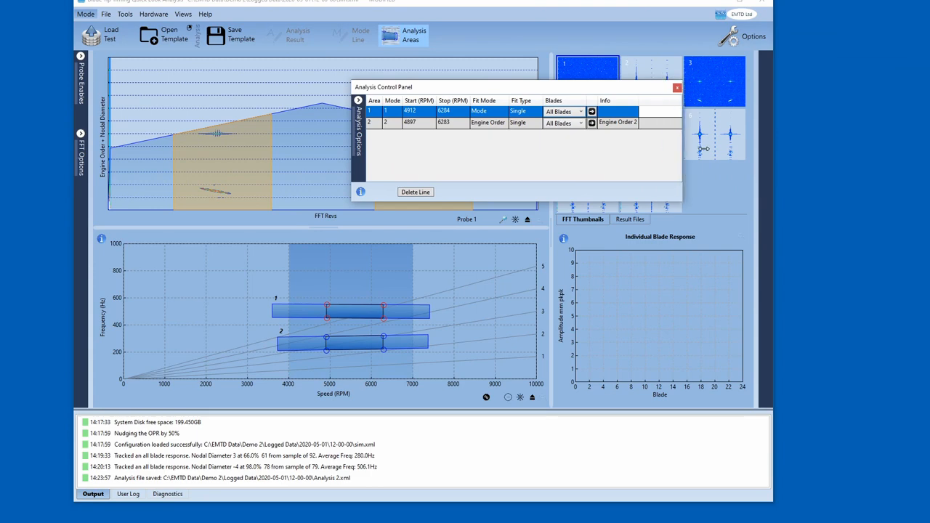
left_click(492, 123)
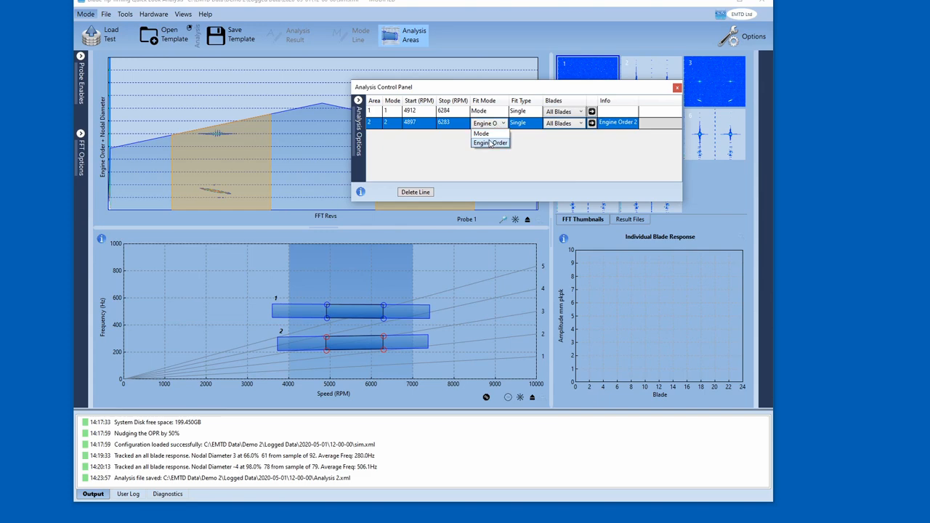
left_click(490, 133)
left_click(491, 125)
left_click(489, 143)
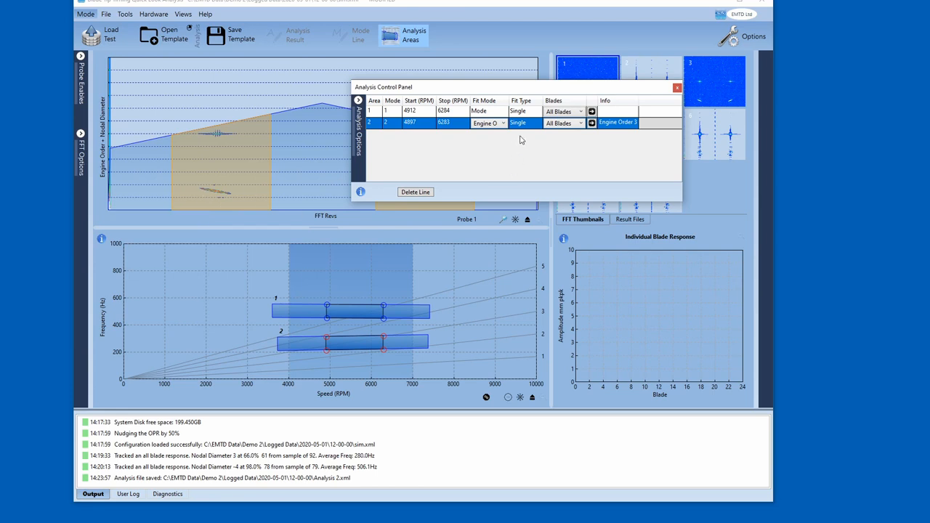
left_click(456, 114)
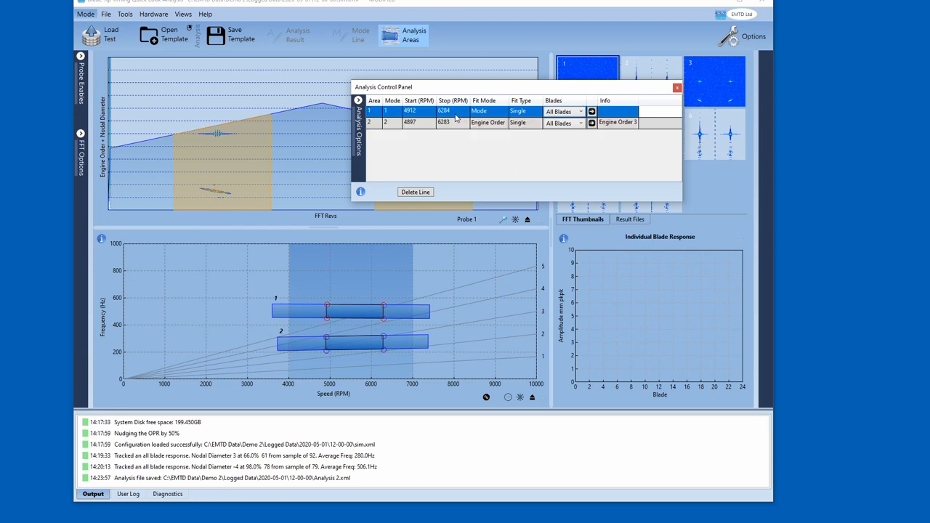
- Set the fit type of analysis areas 1 and 2 to Double
left_click(456, 124)
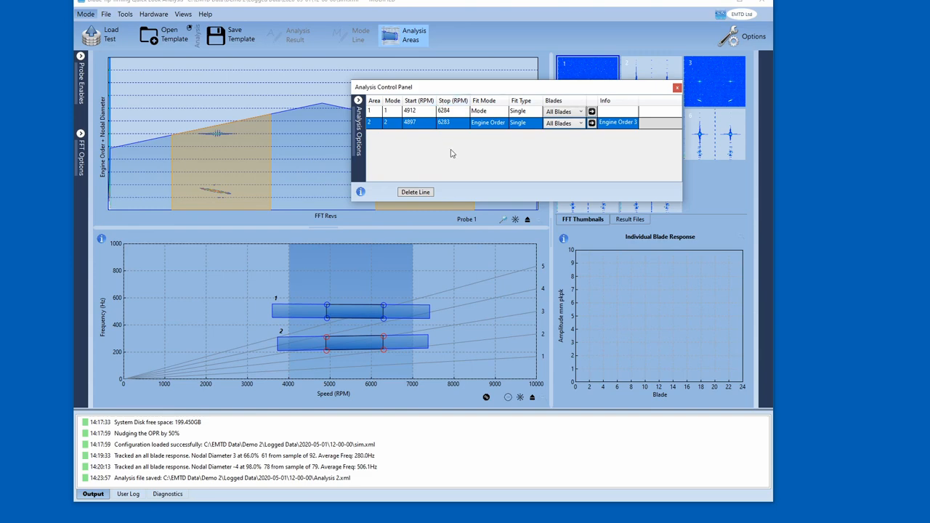
left_click(527, 111)
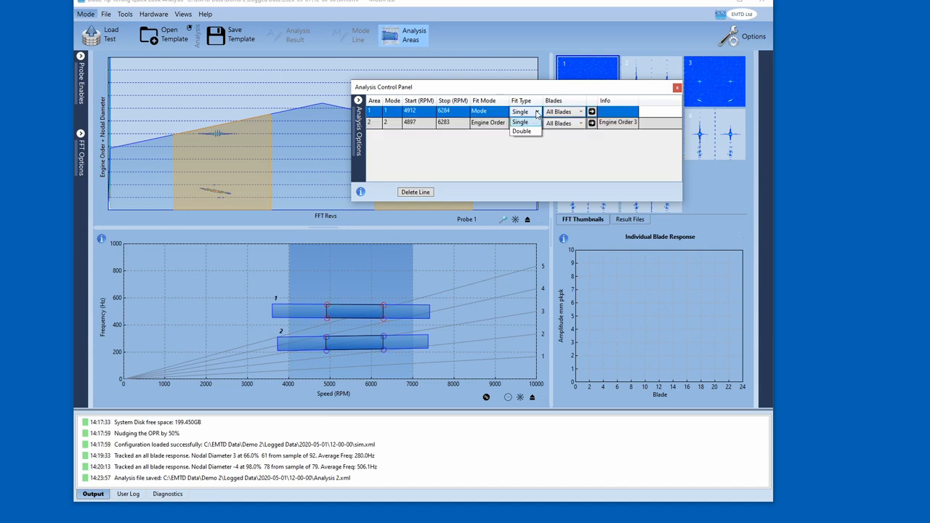
left_click(521, 132)
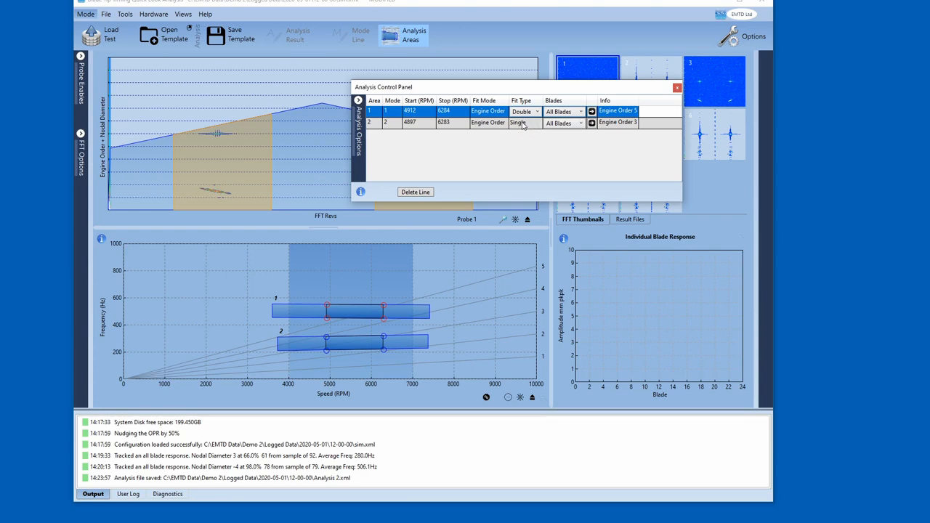
left_click(522, 124)
left_click(497, 154)
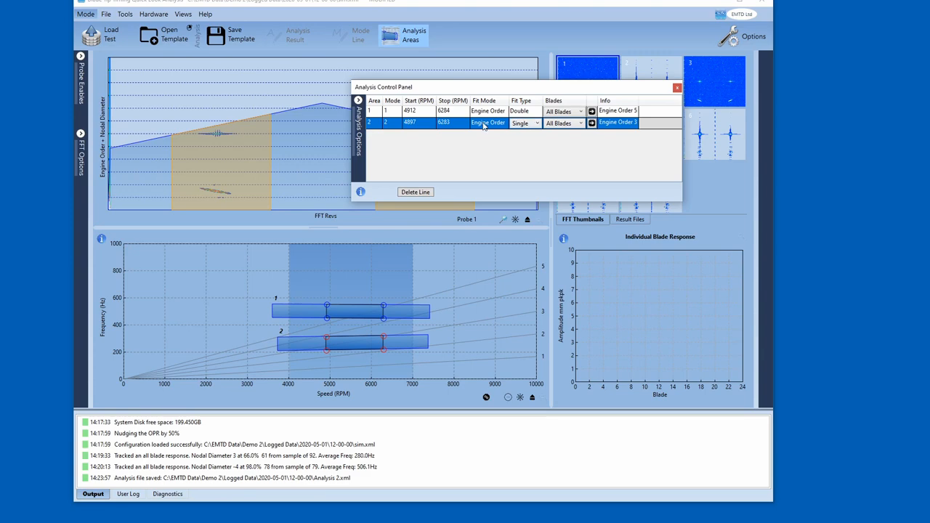
left_click(526, 124)
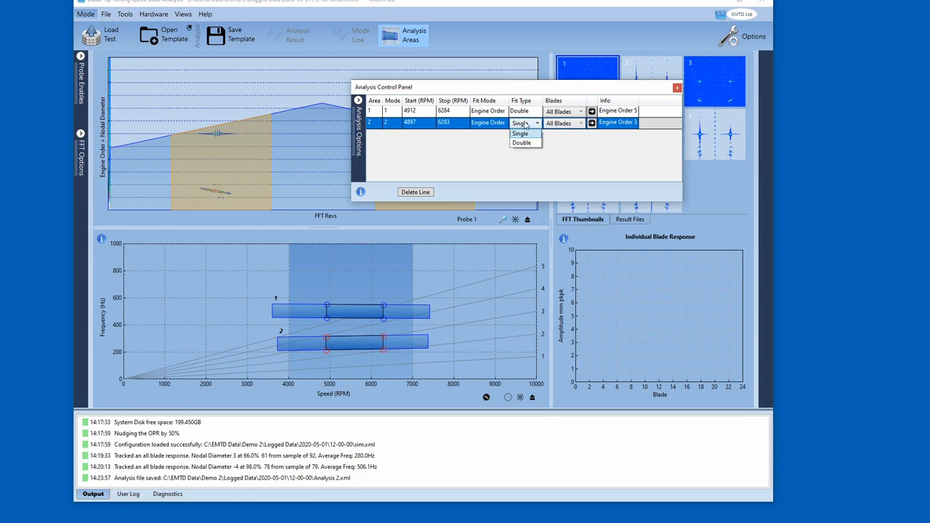
left_click(526, 143)
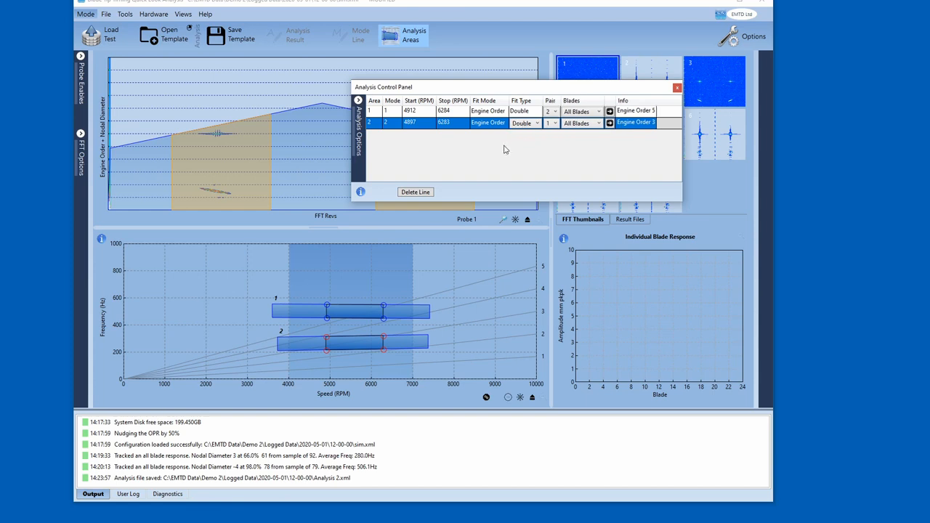
- Set the fit mode of analysis area 1 to Mode and compare the pair settings of both areas
left_click(497, 114)
left_click(497, 114)
left_click(492, 127)
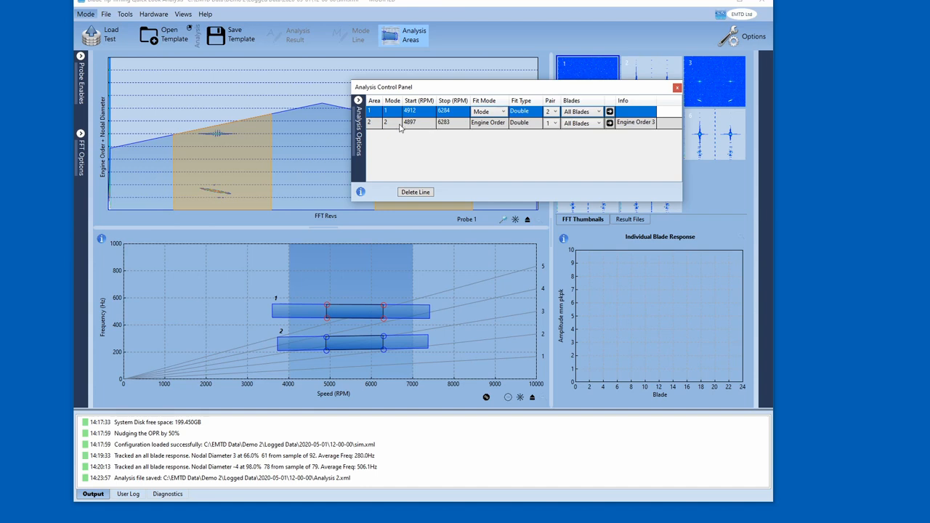
left_click(371, 124)
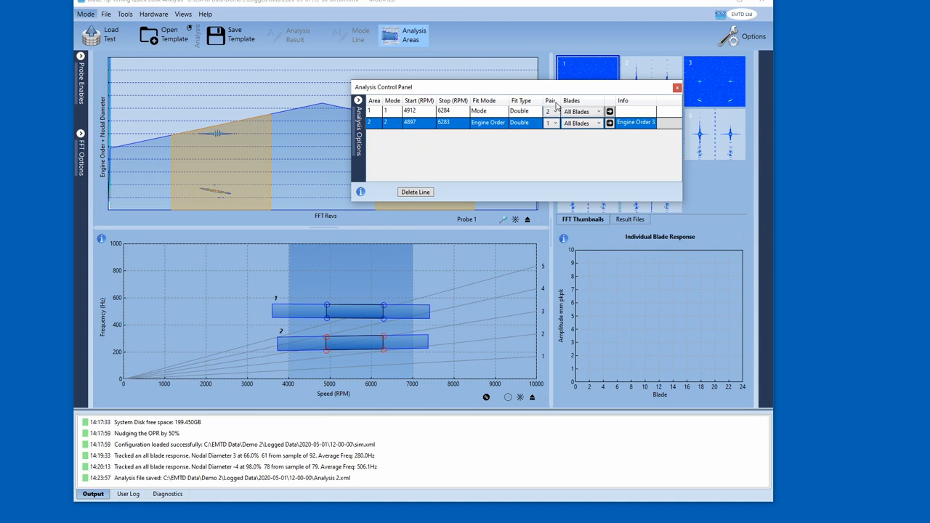
left_click(387, 112)
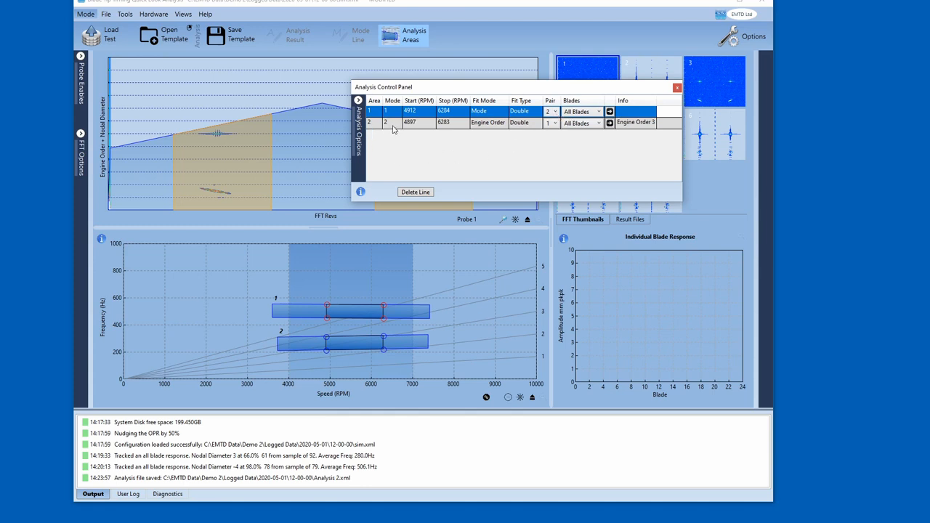
left_click(382, 125)
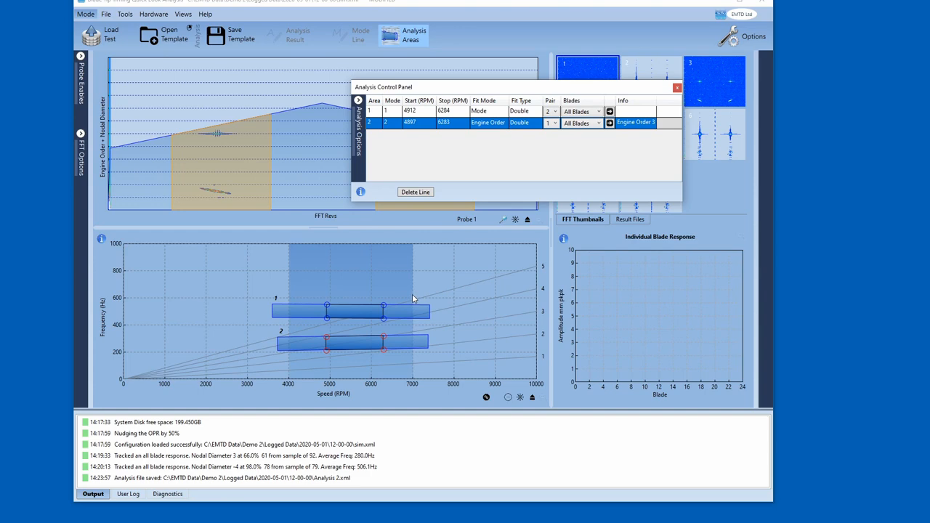
- Draw mode line 3 above mode line 1, spanning about 750–850 Hz at 3517 RPM and 742–842 Hz at 7421 RPM, and leave mode line editing
left_click_drag(445, 91, 439, 93)
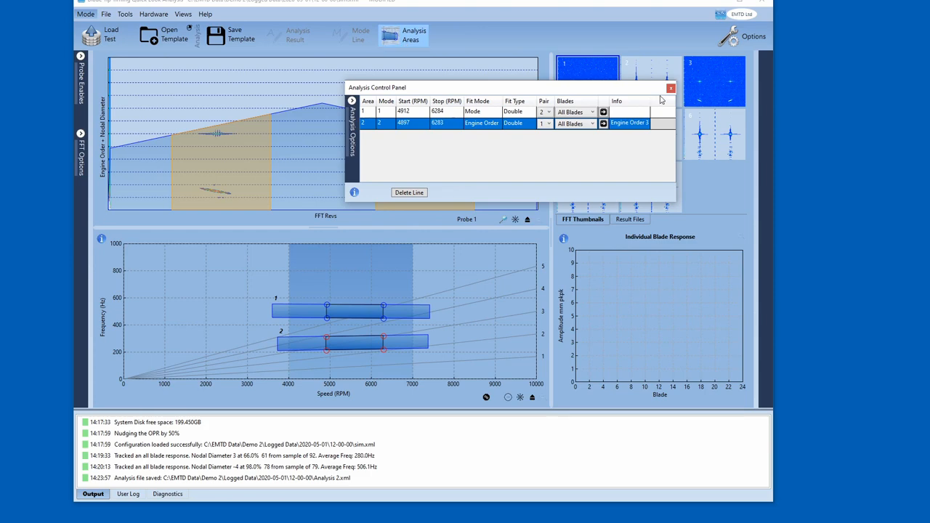
left_click(396, 37)
left_click(348, 44)
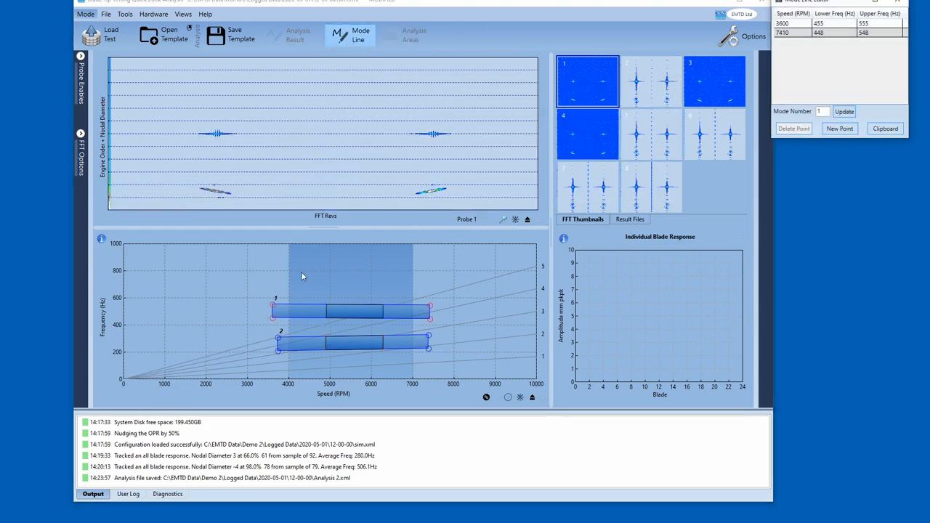
left_click_drag(269, 270, 431, 273)
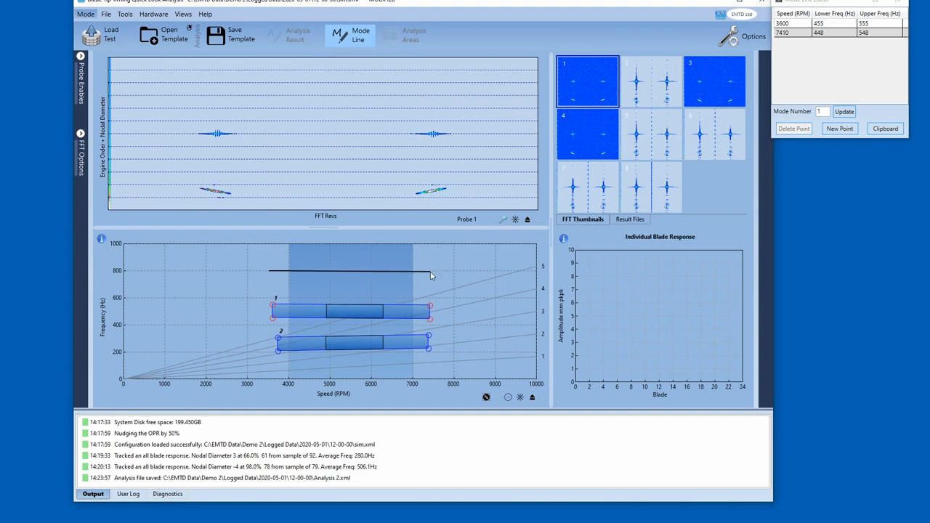
left_click_drag(430, 274, 431, 275)
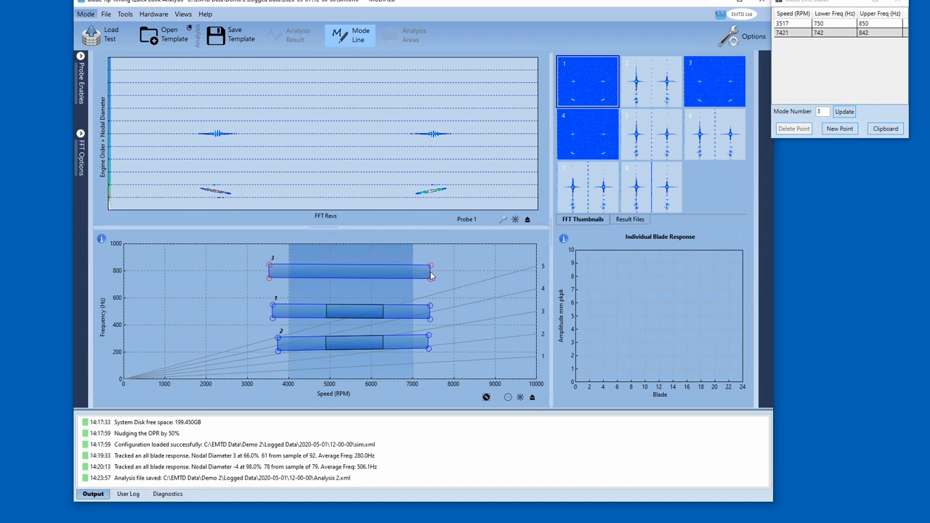
left_click(356, 36)
- Add an analysis area on mode line 3 from about 4877 to 6264 RPM and bring the Analysis Control Panel over the main window
left_click(408, 37)
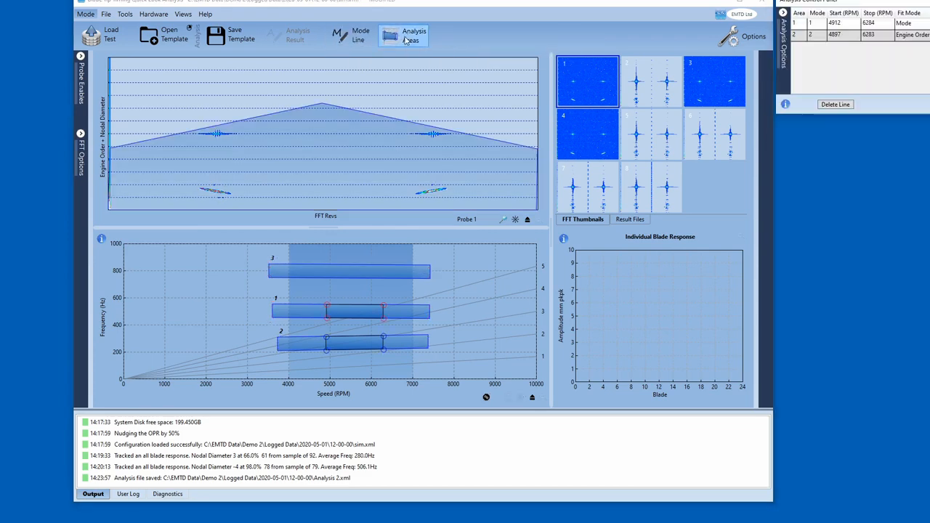
left_click(342, 273)
left_click_drag(300, 279, 326, 278)
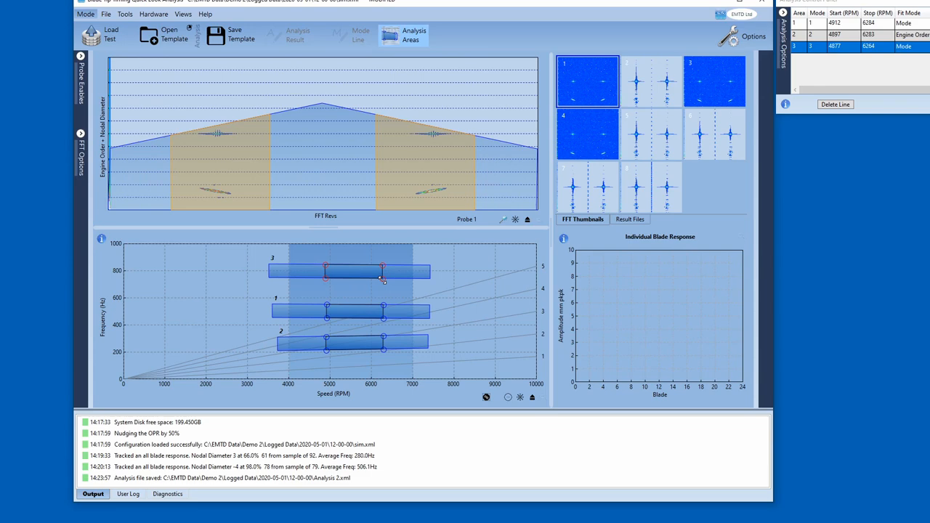
left_click_drag(848, 1, 399, 67)
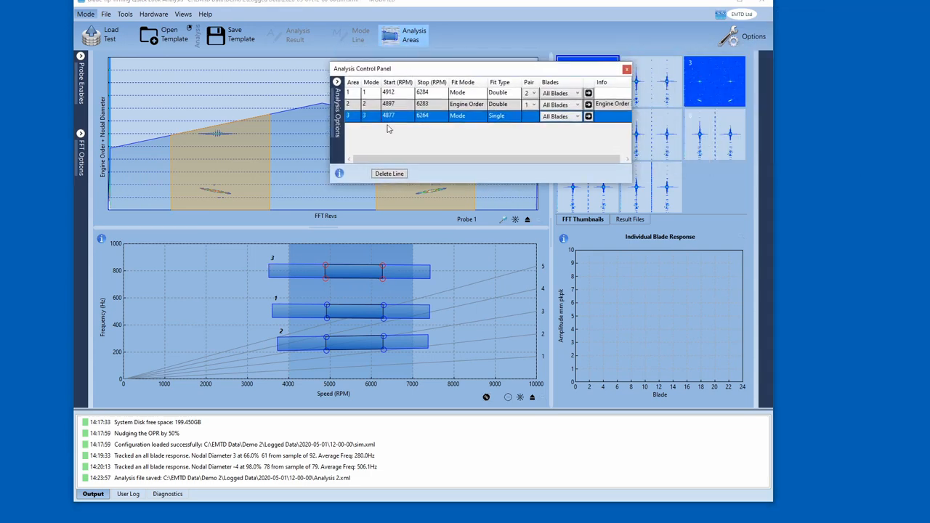
- Compare the entries of the three analysis areas and how they could be paired for double fits
left_click(351, 96)
left_click(351, 117)
left_click(353, 94)
left_click(351, 105)
left_click(348, 117)
left_click(372, 96)
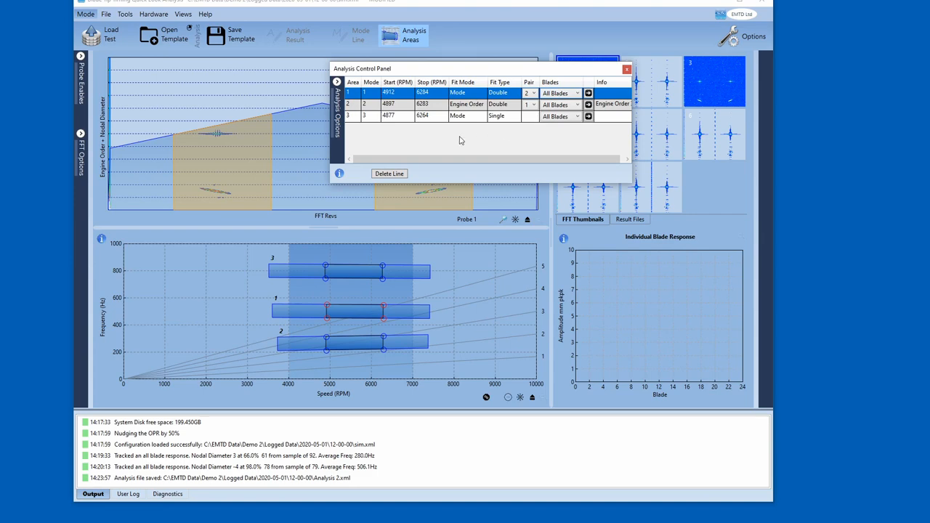
- Set analysis area 3's fit type to Double with pair 1, and widen the Analysis Control Panel to show the full info entries
left_click(500, 118)
left_click(503, 117)
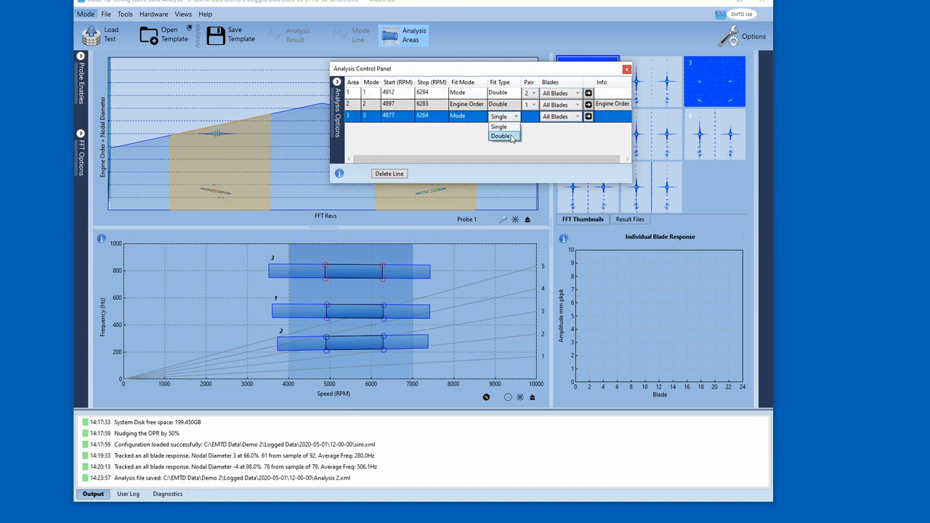
left_click(502, 137)
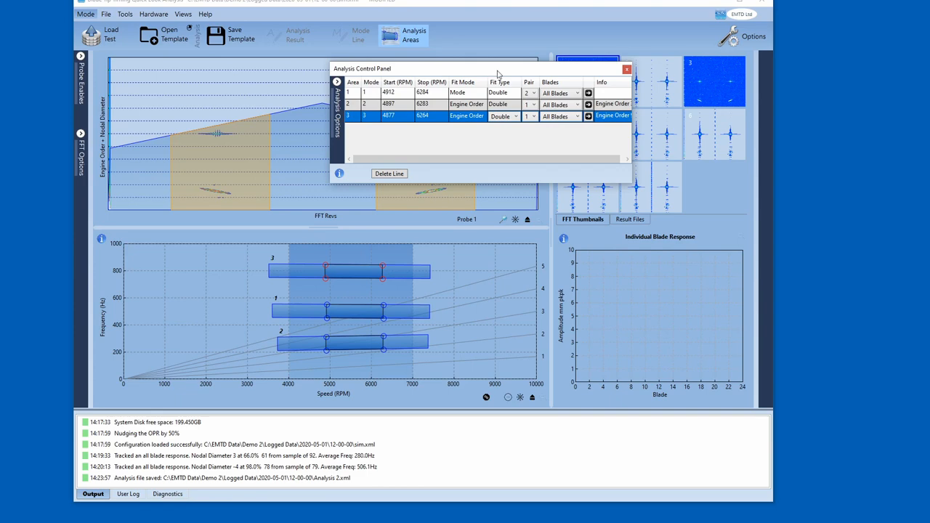
left_click(533, 117)
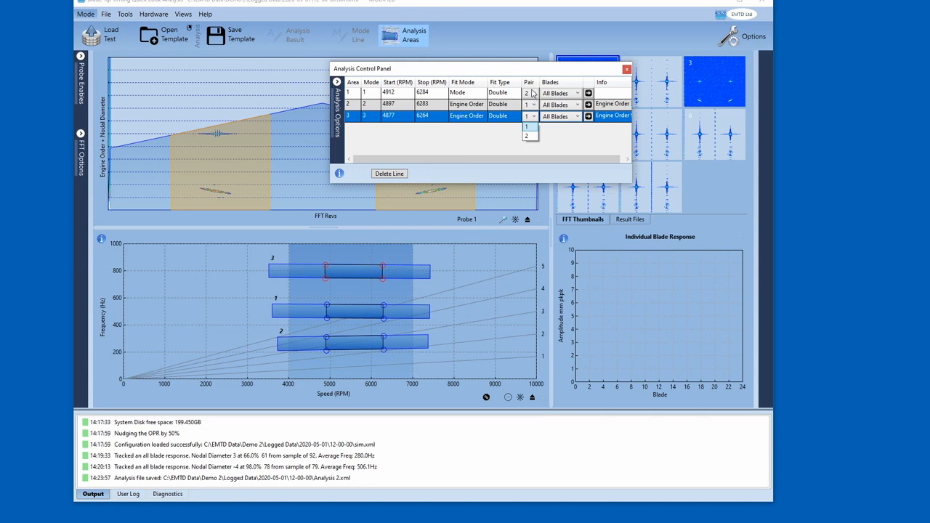
left_click(528, 130)
left_click_drag(633, 143, 663, 143)
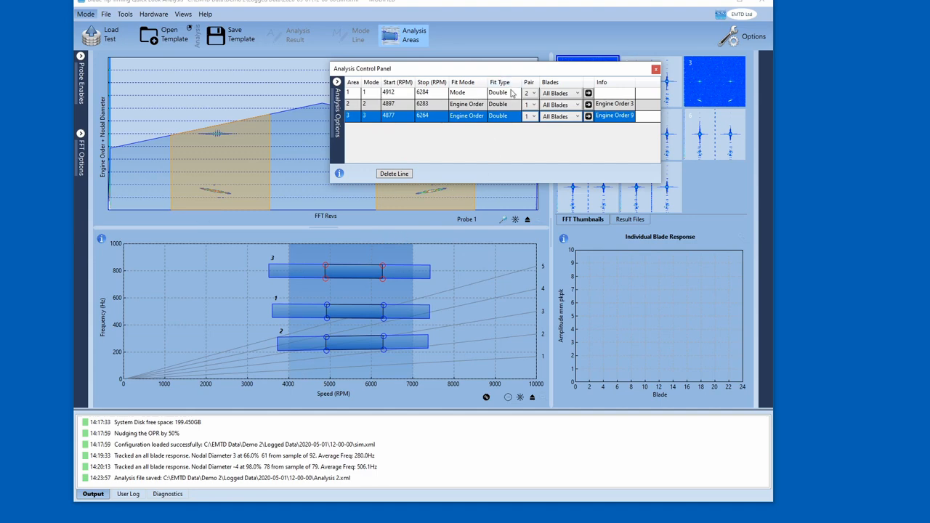
- Review each analysis area in turn and delete area 3
left_click(354, 94)
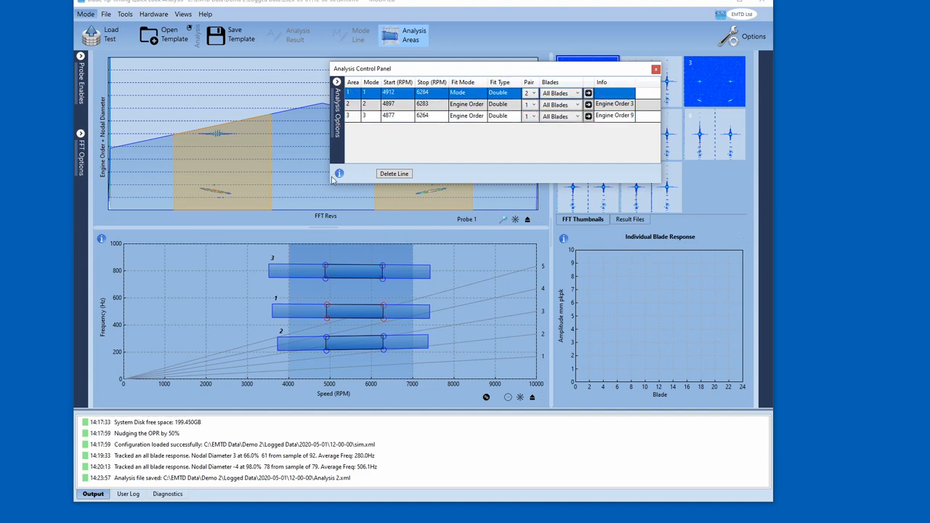
left_click(355, 104)
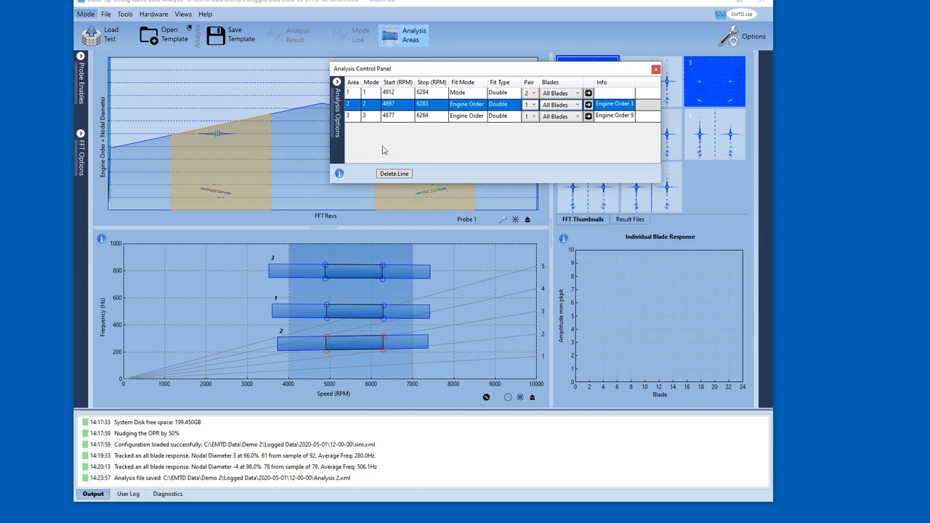
left_click(351, 116)
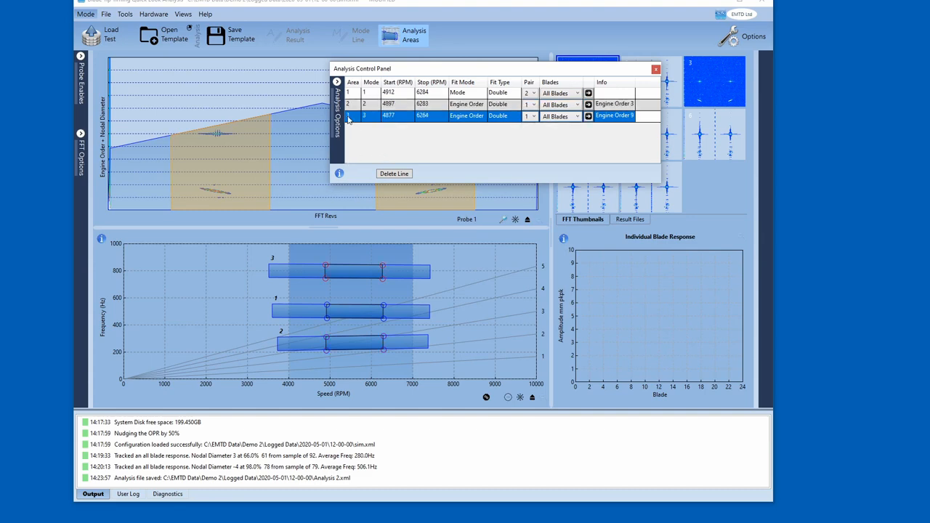
left_click(393, 174)
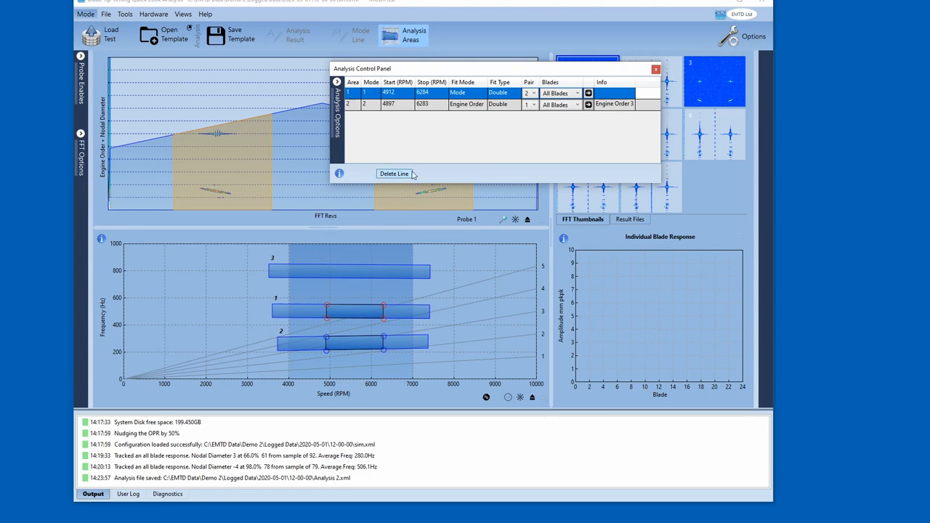
- Close the analysis areas, delete mode line 3 from the spoke diagram, and leave mode line editing
left_click(407, 35)
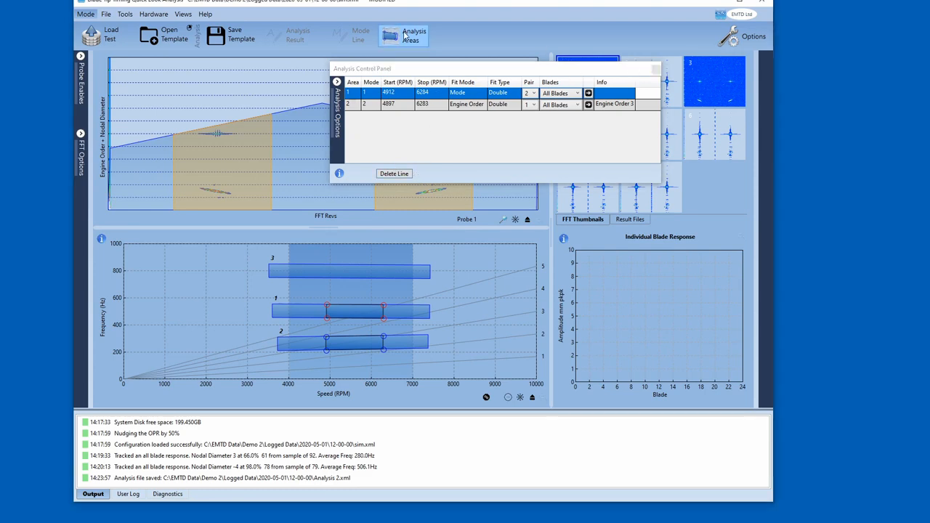
left_click(346, 41)
left_click(352, 272)
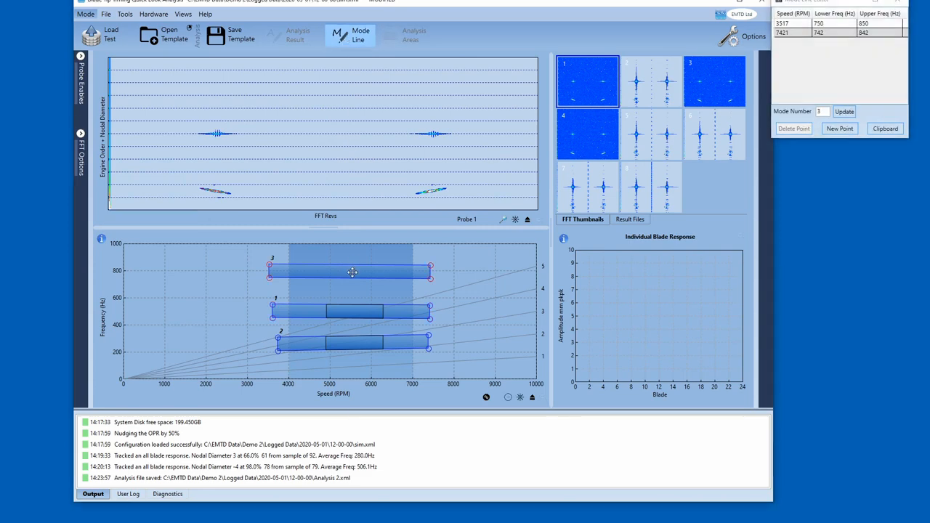
key("Delete")
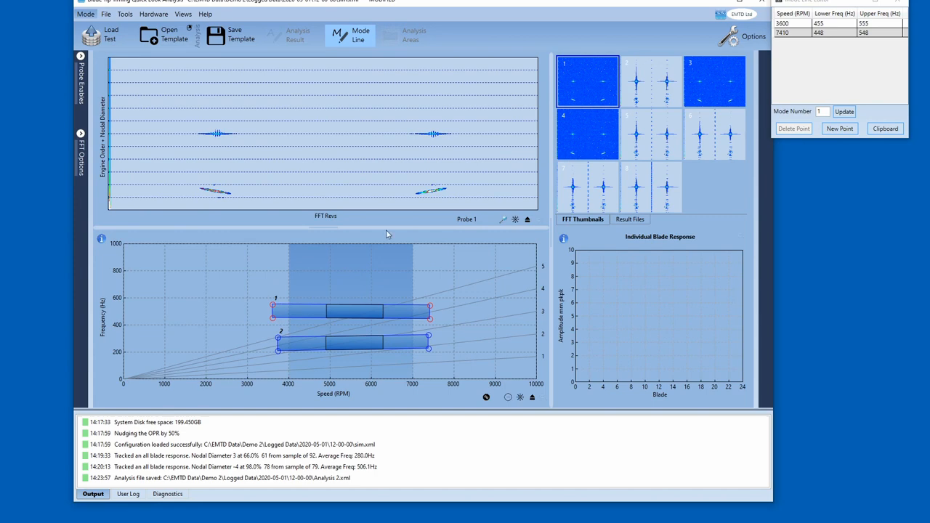
left_click(354, 36)
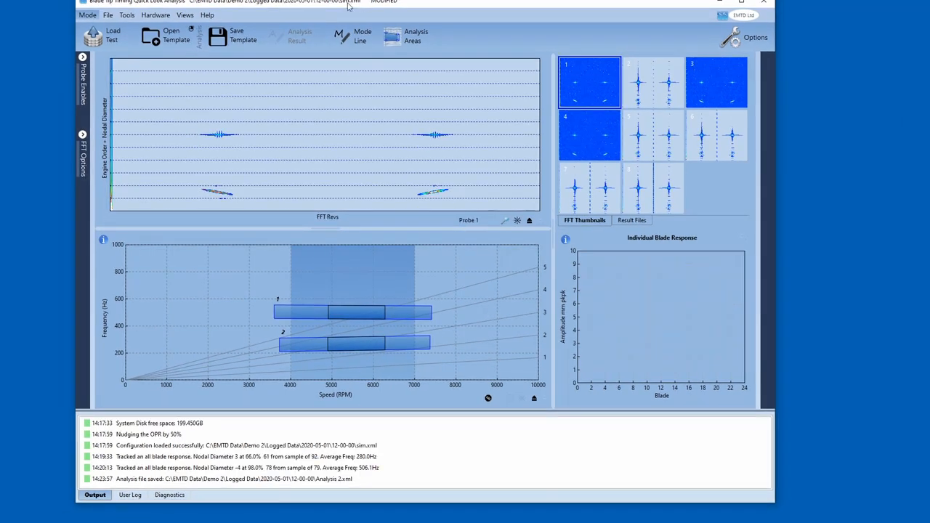
- Reload the Analysis 2 template, discarding unsaved changes, and reopen the Analysis Control Panel over the main window
left_click(165, 36)
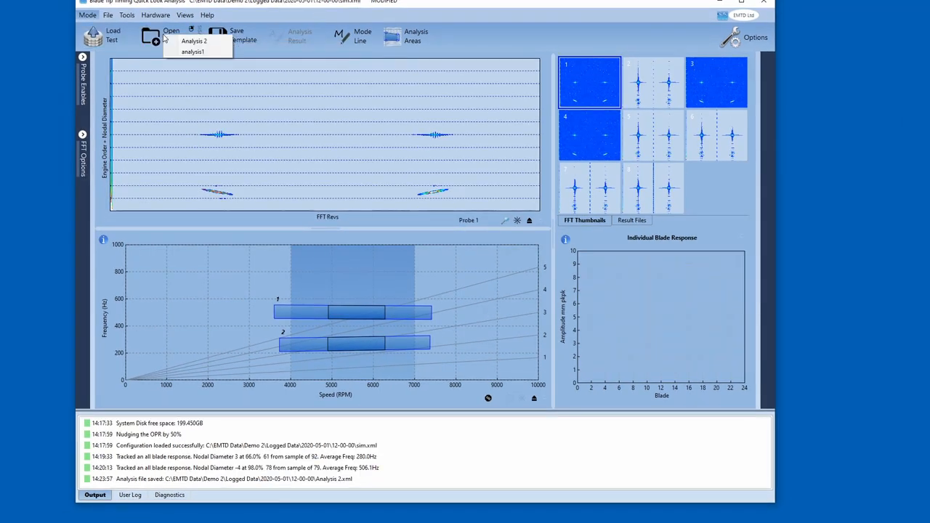
left_click(193, 41)
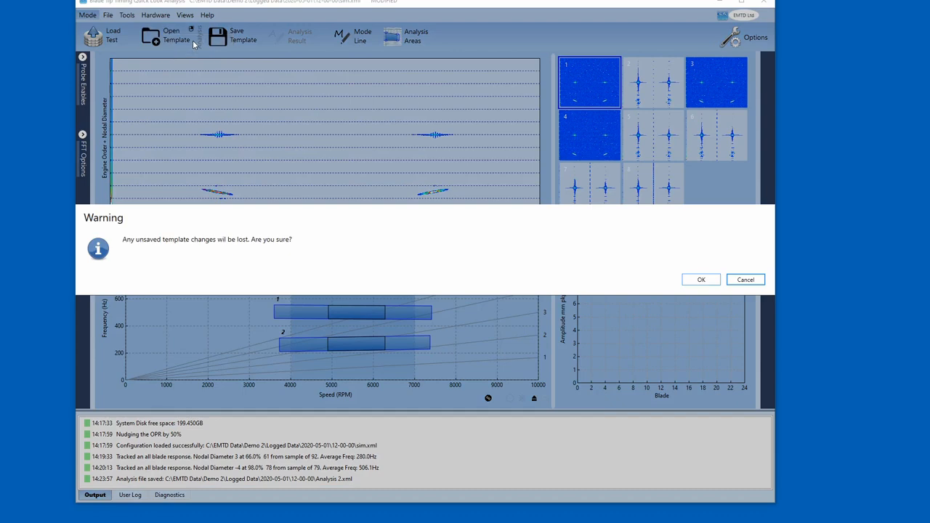
left_click(698, 279)
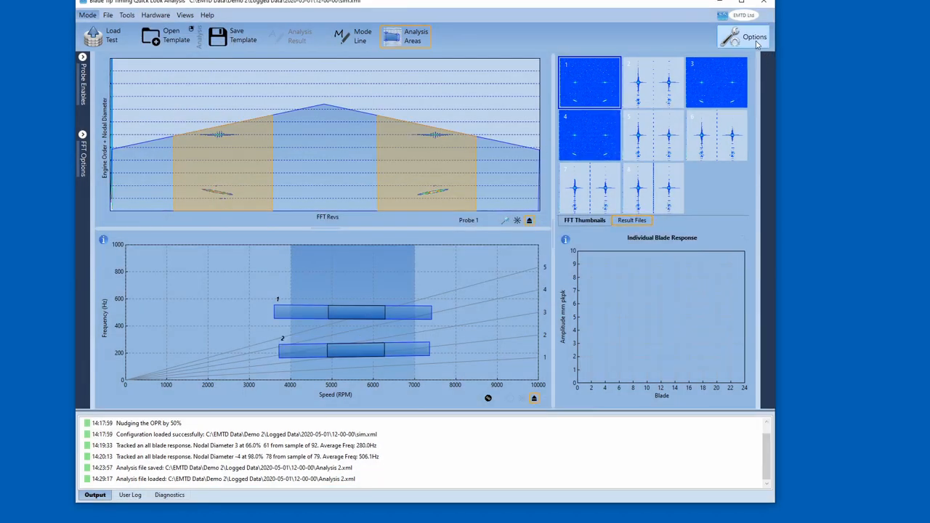
left_click(396, 42)
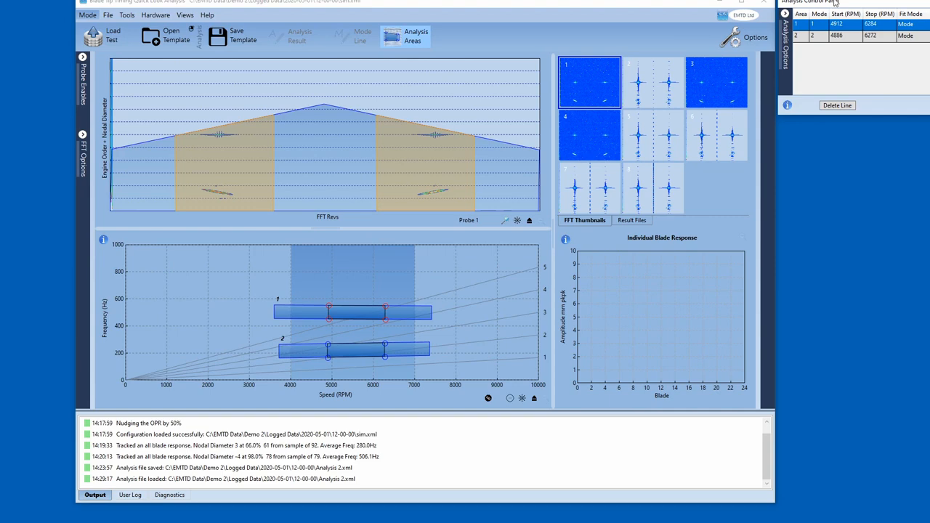
left_click_drag(835, 9, 503, 28)
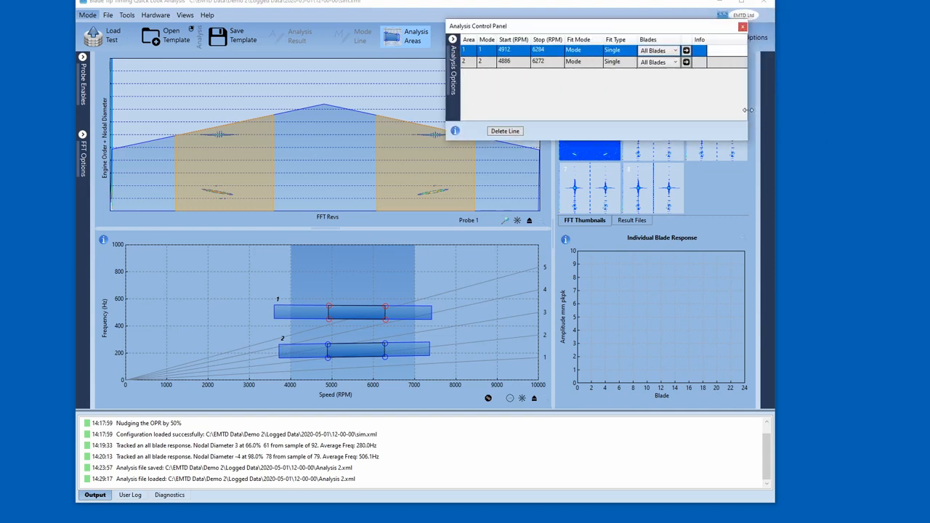
- Widen the Analysis Control Panel and set the fit type of analysis areas 1 and 2 to Double
left_click_drag(747, 109, 858, 109)
left_click(494, 65)
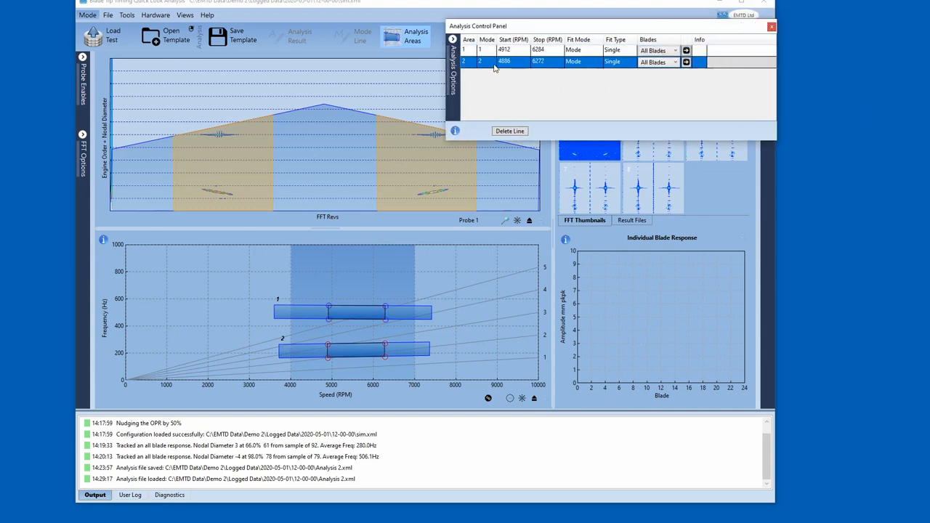
left_click(618, 51)
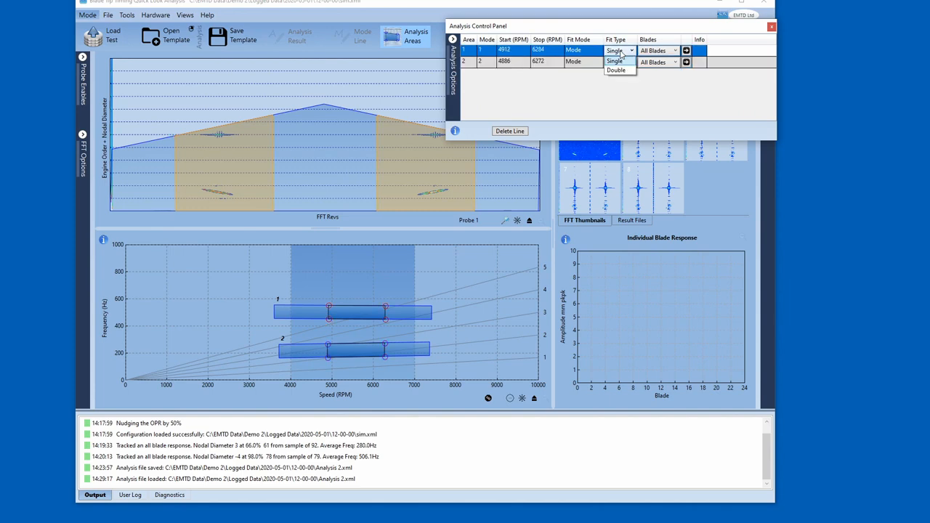
left_click(616, 69)
left_click(620, 63)
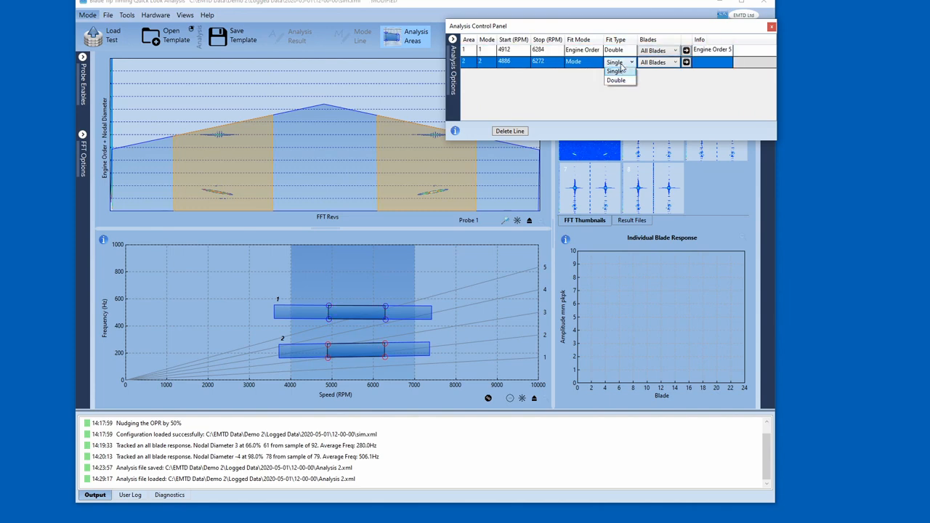
left_click(616, 80)
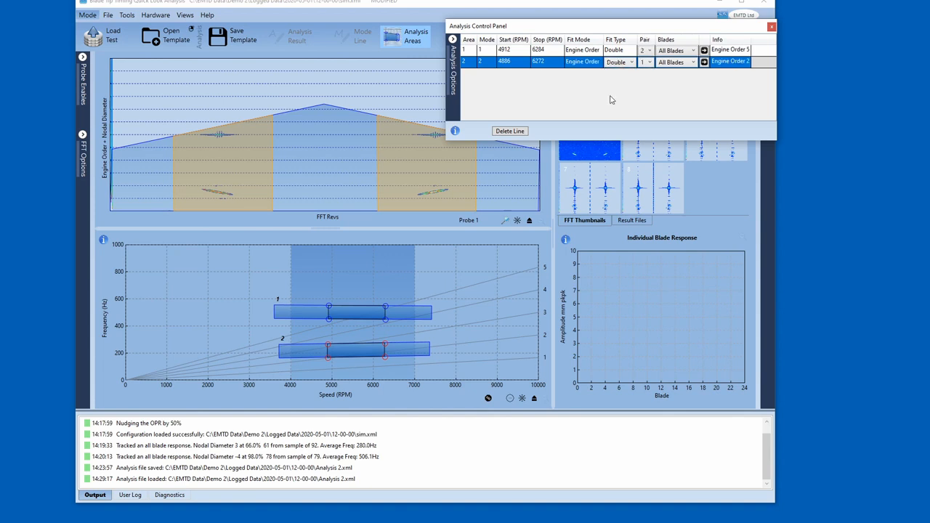
- Set analysis area 1's fit mode to Mode
left_click(613, 53)
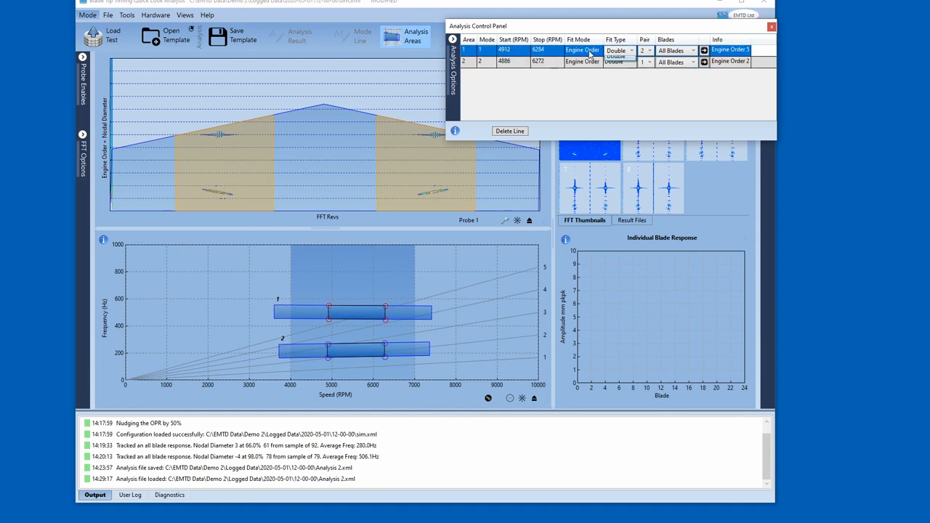
left_click(590, 56)
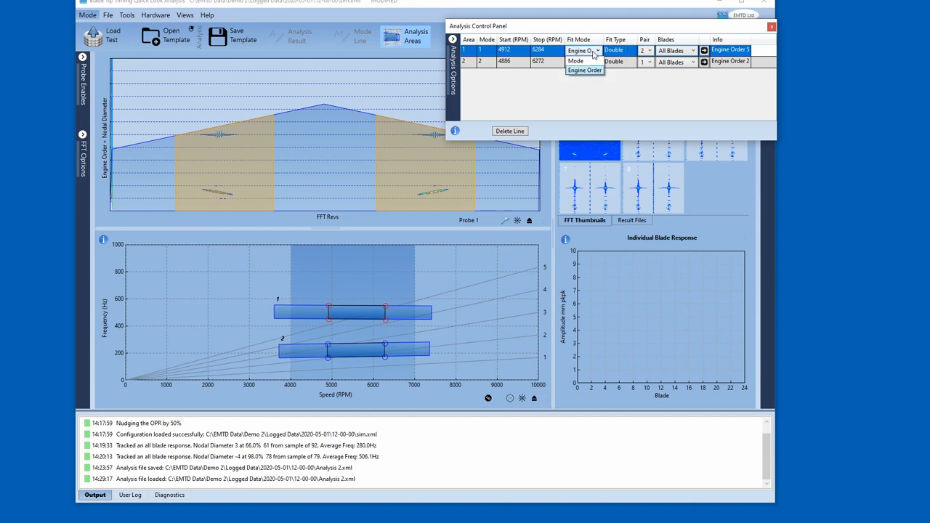
left_click(582, 64)
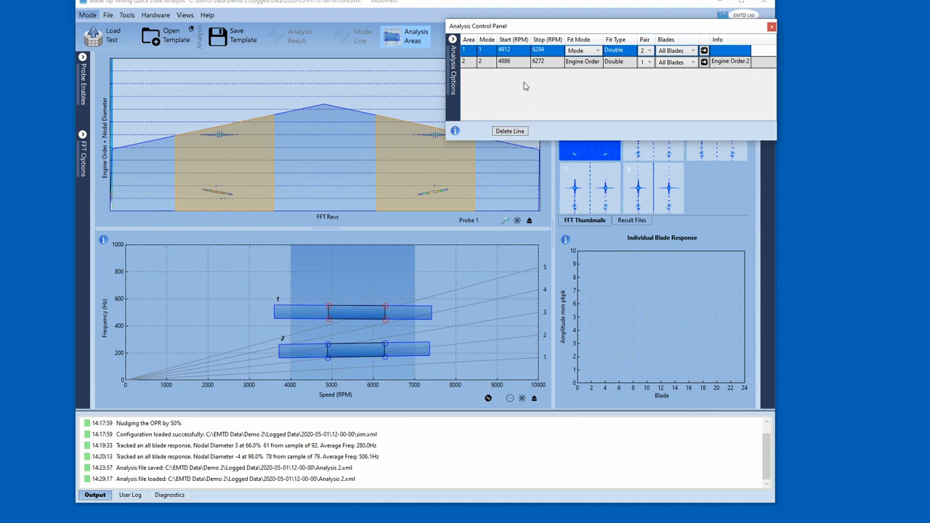
- Leave the analysis areas and move mode line 2 up to about 254–354 Hz at 3737 RPM and 272–372 Hz at 7383 RPM
left_click(406, 38)
left_click(353, 37)
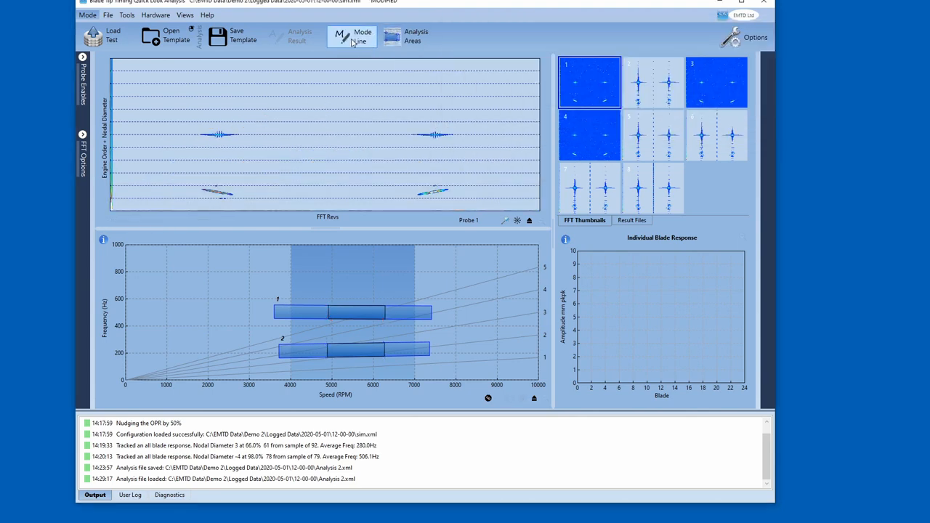
left_click_drag(832, 6, 478, 56)
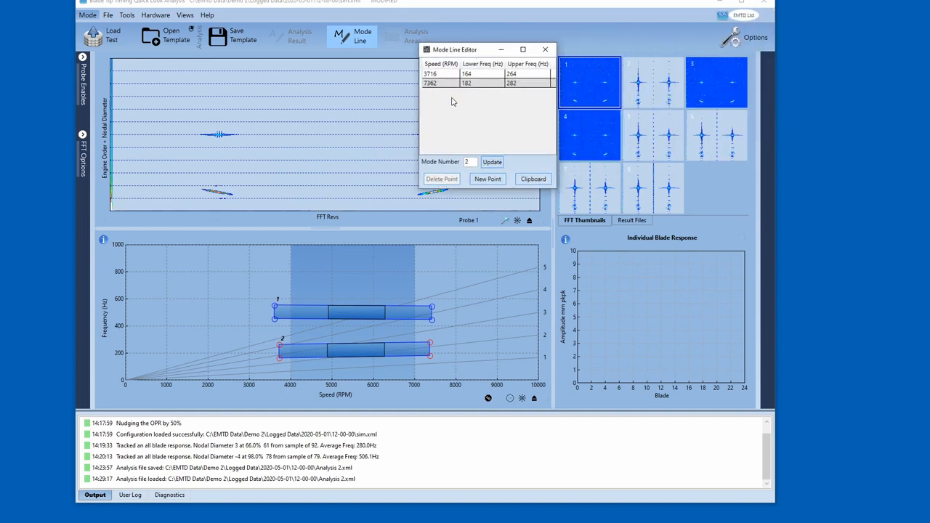
left_click(396, 314)
left_click(398, 314)
left_click(399, 352)
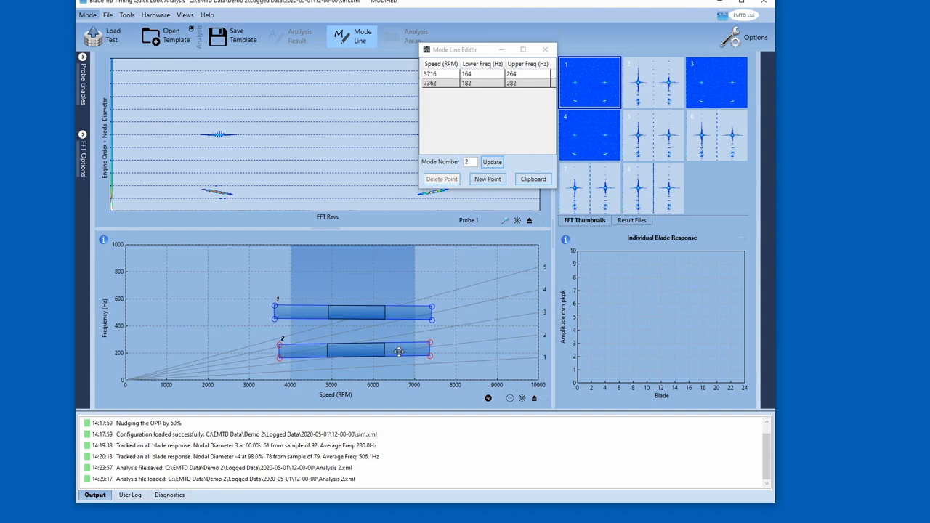
left_click_drag(400, 352, 401, 338)
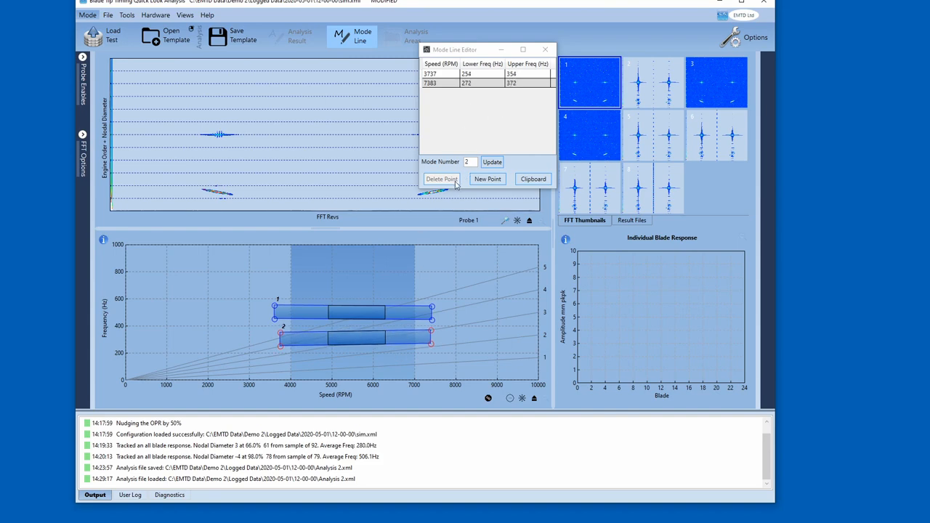
- Reopen and widen the Analysis Control Panel, try to set analysis area 2's fit mode to Mode, and accept reverting to Engine Order analysis
left_click(407, 36)
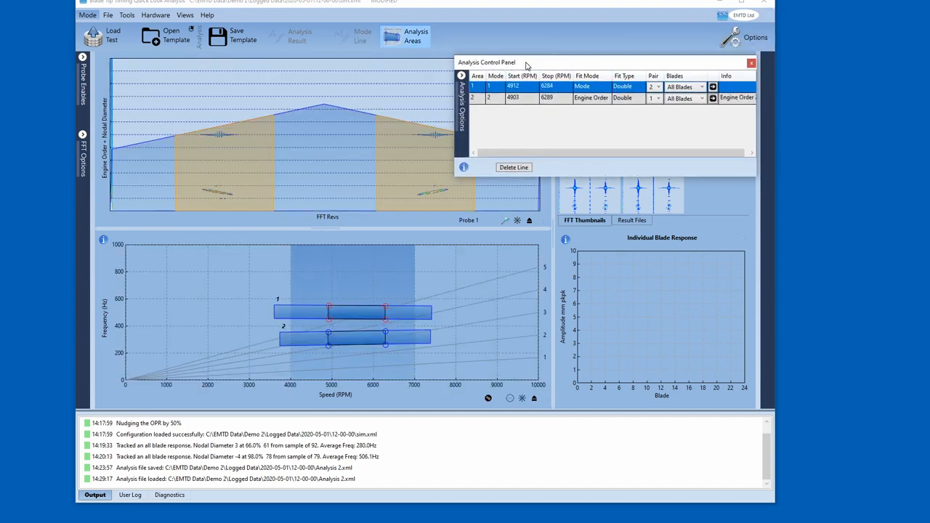
left_click_drag(755, 127, 785, 128)
left_click(593, 100)
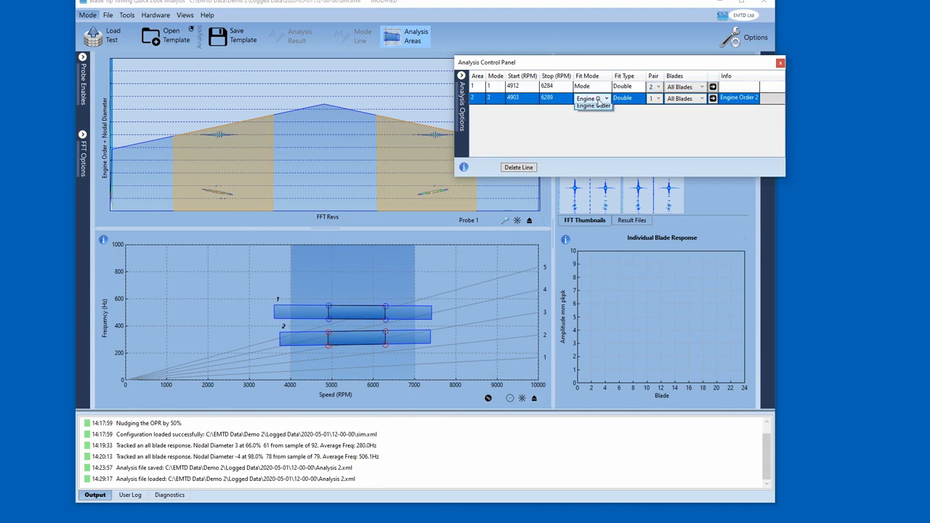
left_click(595, 109)
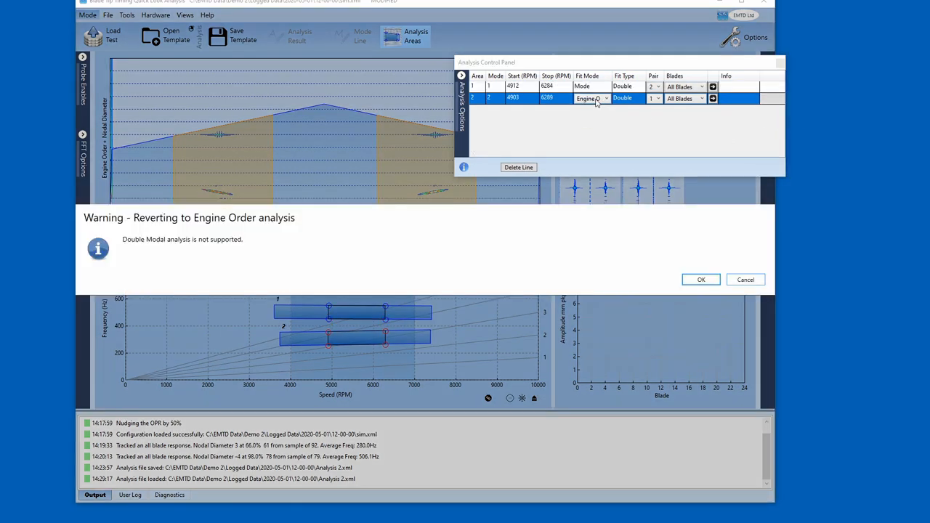
left_click(701, 280)
- Reposition the Analysis Control Panel, select analysis area 1, and look at the Analysis Options before collapsing them
mouse_move(639, 59)
left_mouse_down()
mouse_move(621, 67)
mouse_move(635, 66)
left_mouse_up()
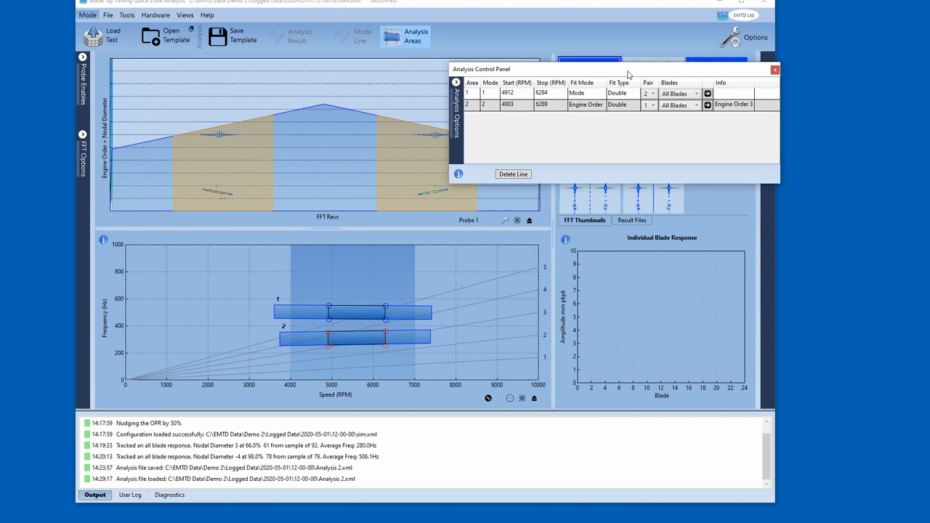
left_click_drag(502, 71, 490, 73)
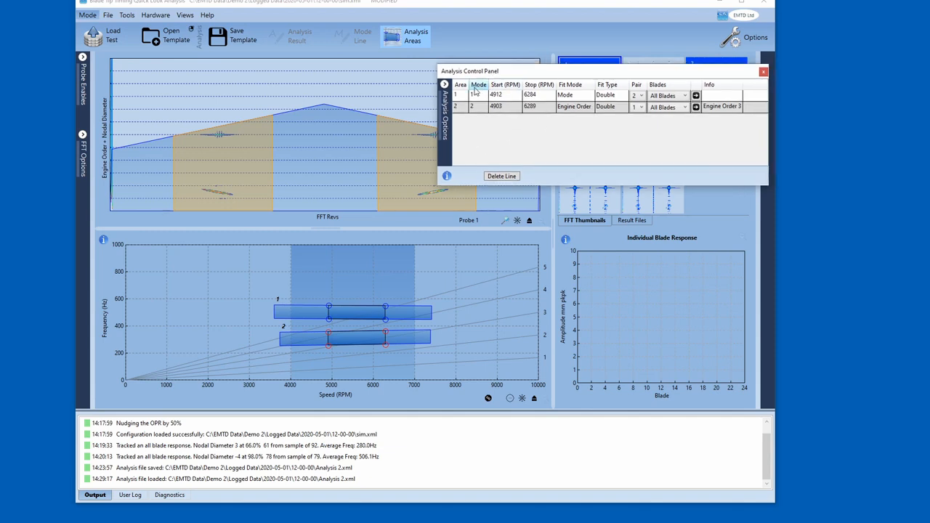
left_click(461, 97)
left_click(445, 130)
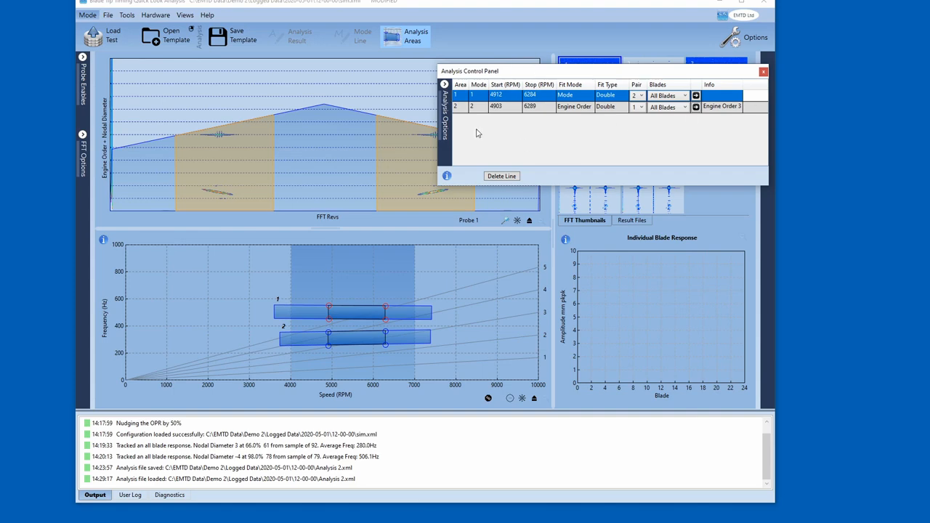
left_click(444, 84)
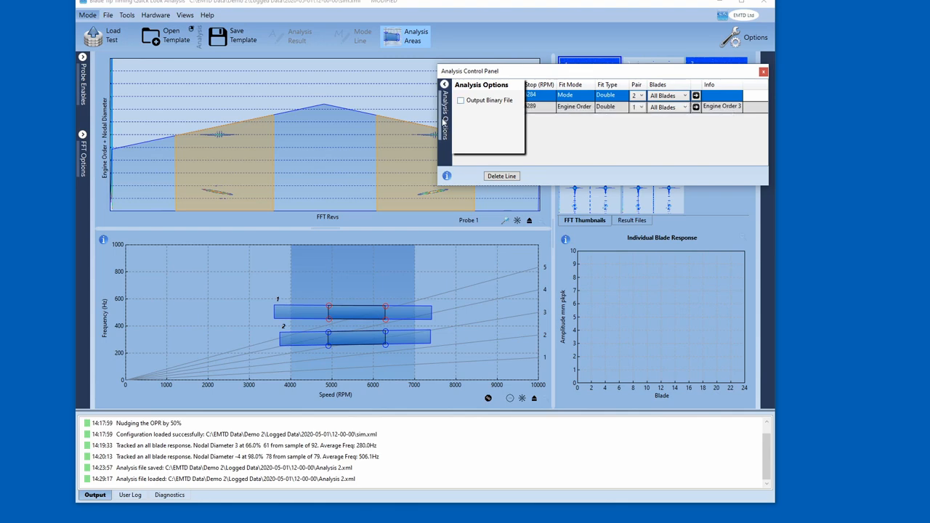
left_click(443, 124)
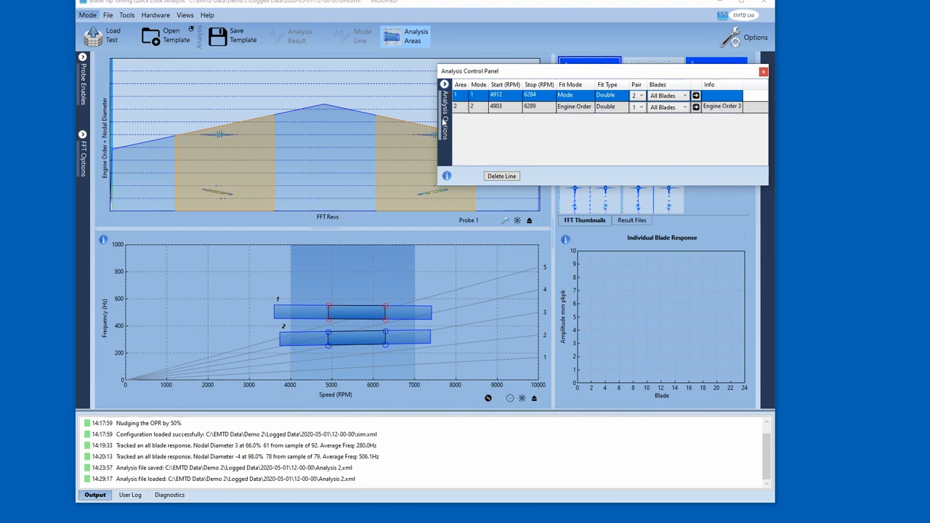
- Save the analysis template over the existing Analysis 2.xml file
left_click(225, 40)
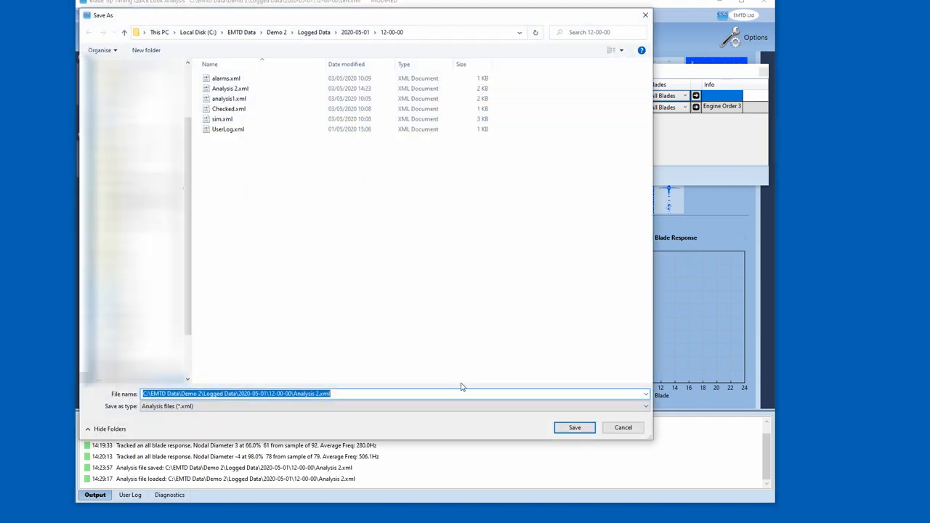
left_click(575, 429)
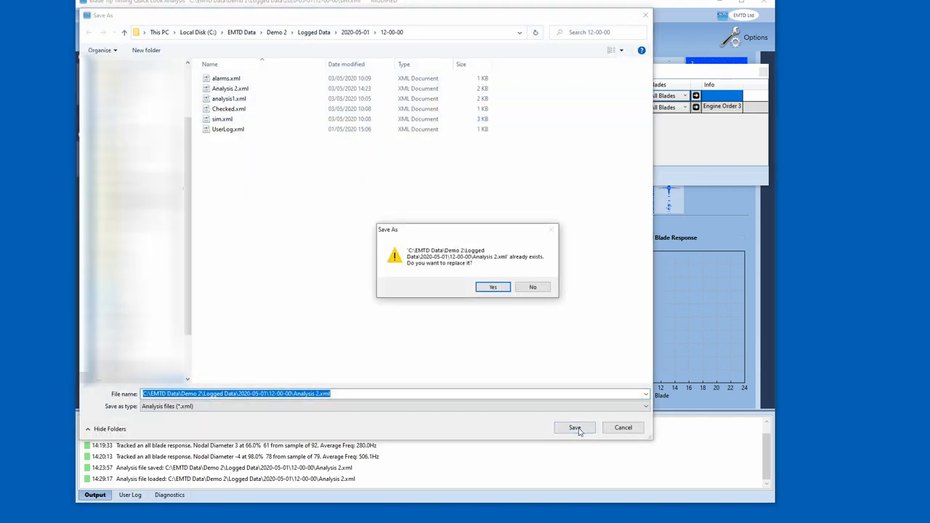
left_click(493, 286)
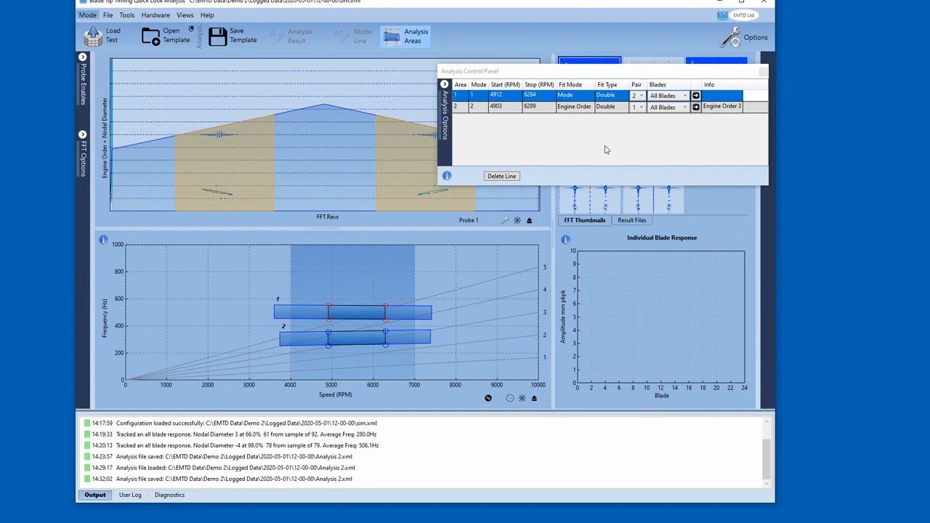
- Select analysis area 1, keep its blade selection at All Blades, and perform its analysis
left_click(475, 107)
left_click(477, 107)
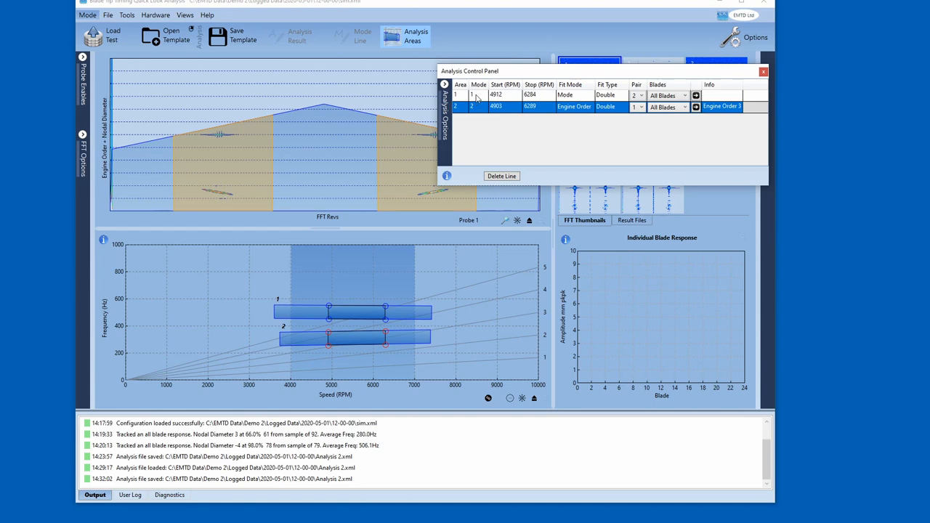
left_click(476, 97)
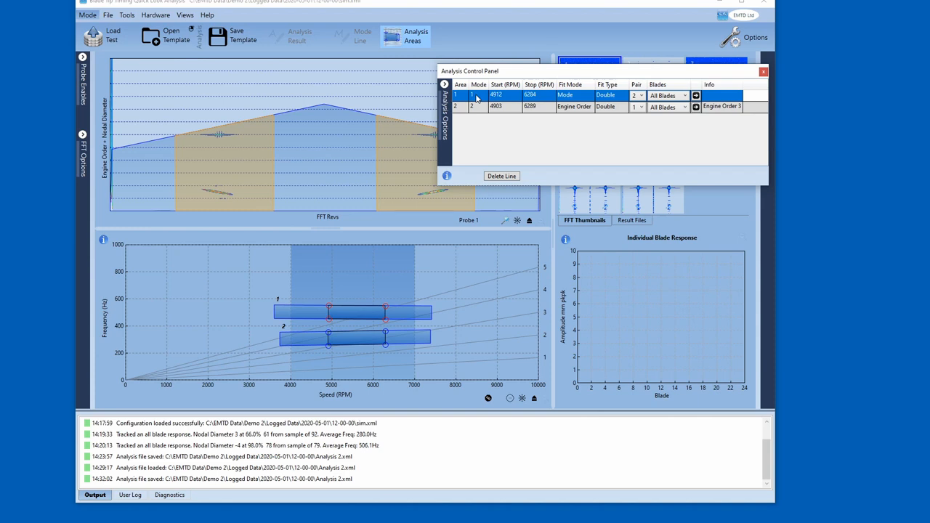
left_click(686, 97)
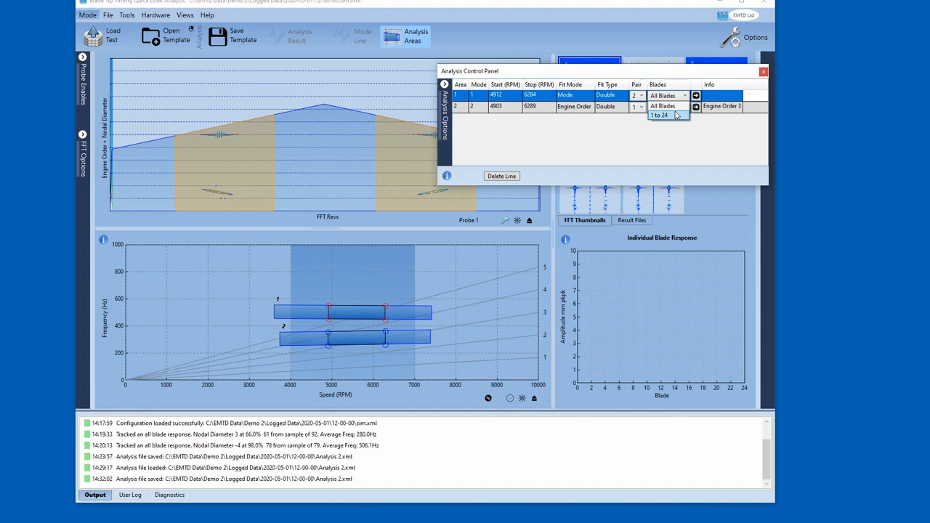
left_click(670, 95)
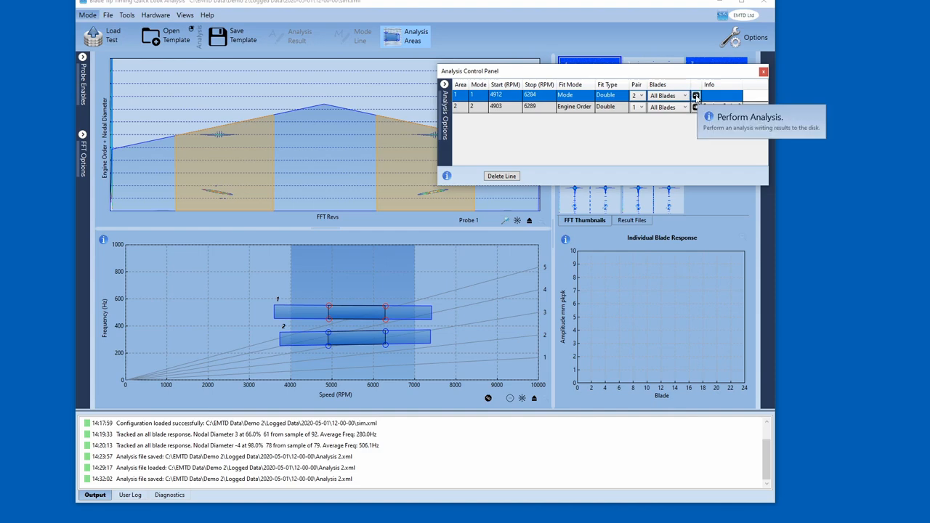
left_click(696, 96)
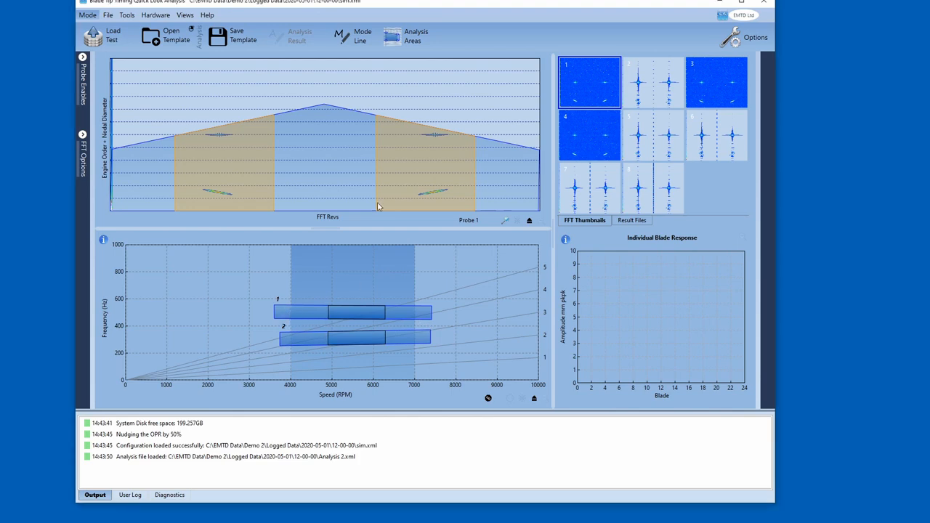
- Review mode line 2's points and the settings of both analysis areas, then close the Analysis Control Panel
left_click(358, 36)
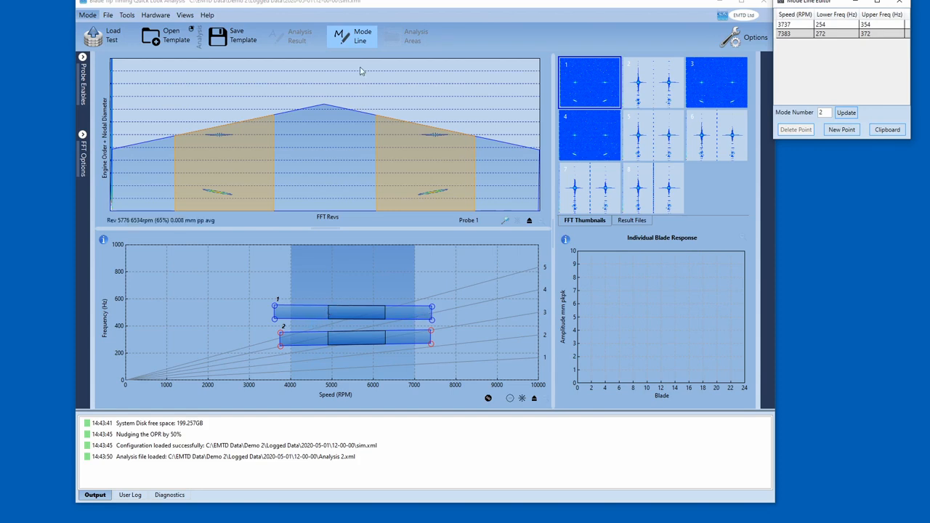
left_click(407, 36)
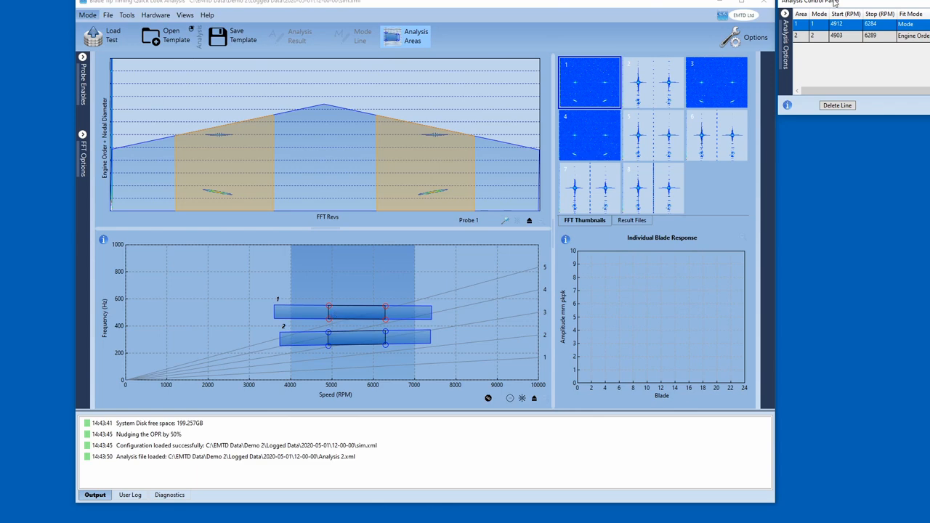
left_click_drag(835, 3, 450, 42)
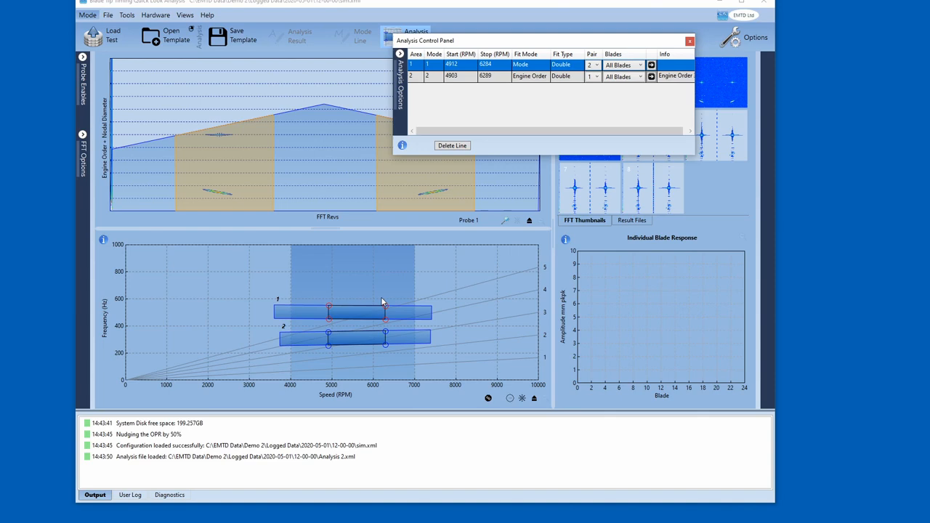
left_click_drag(545, 43, 413, 115)
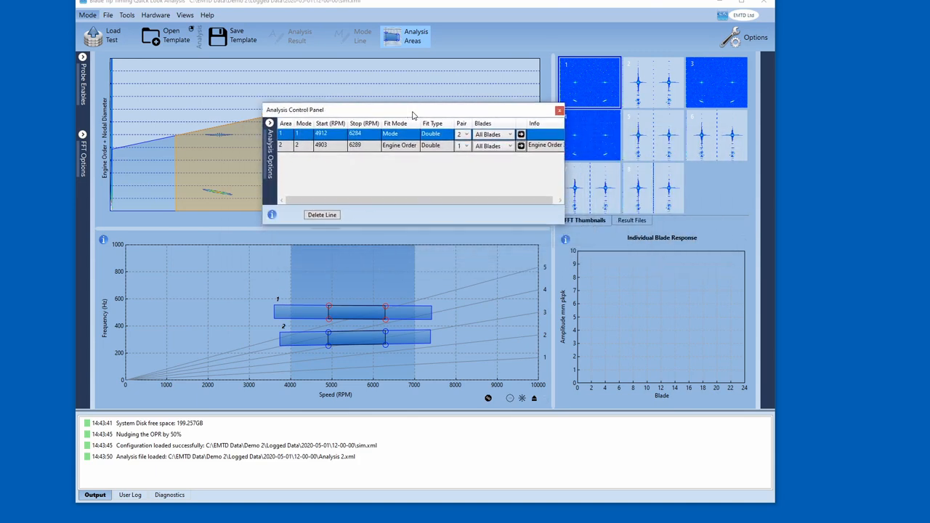
left_click(559, 111)
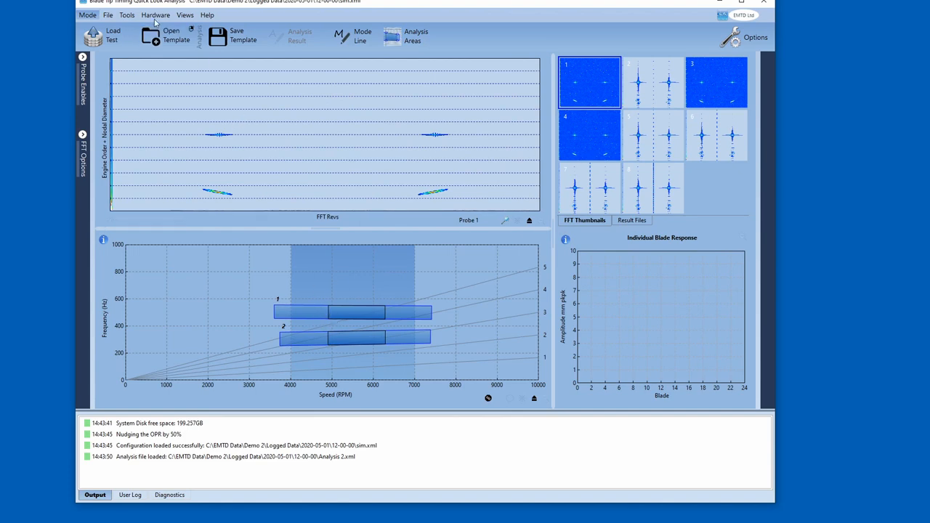
- Open the Analysis 3 template and display its analysis areas in the Analysis Control Panel over the FFT plot
left_click(157, 40)
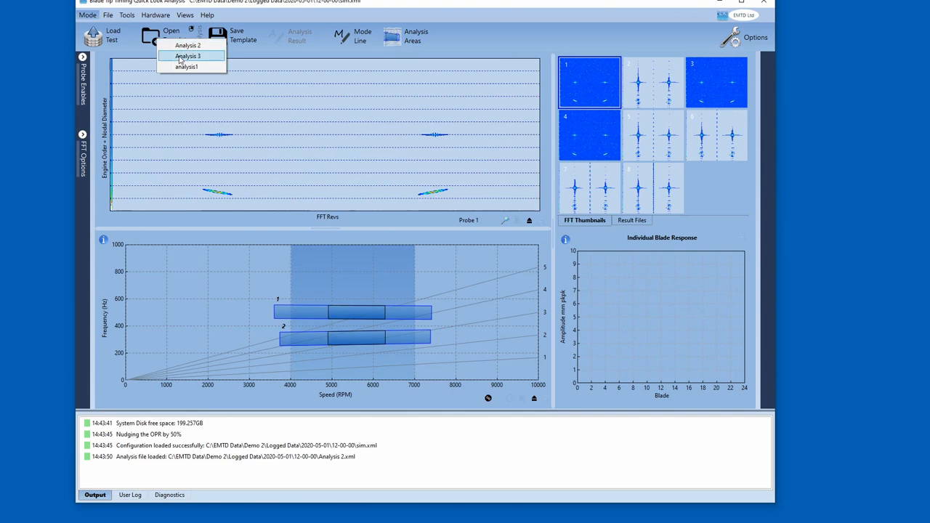
left_click(181, 61)
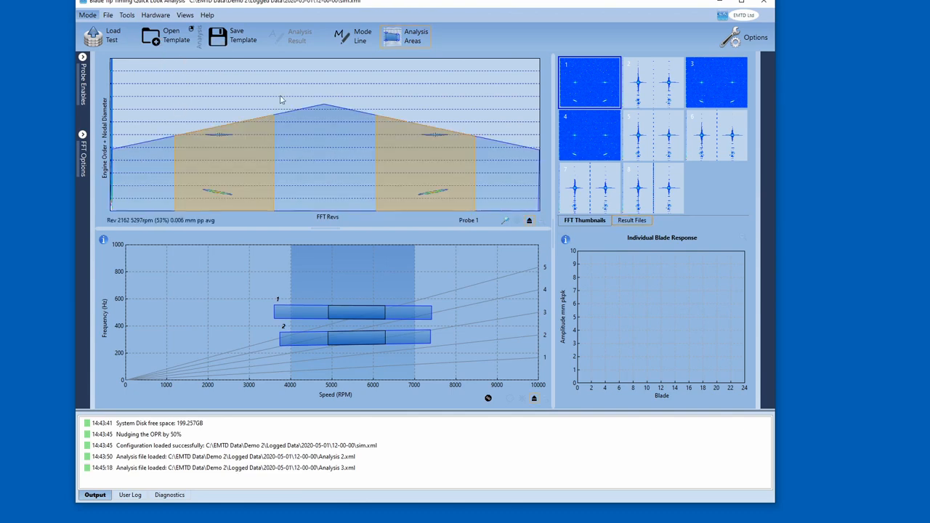
left_click(411, 40)
left_click_drag(833, 6, 264, 149)
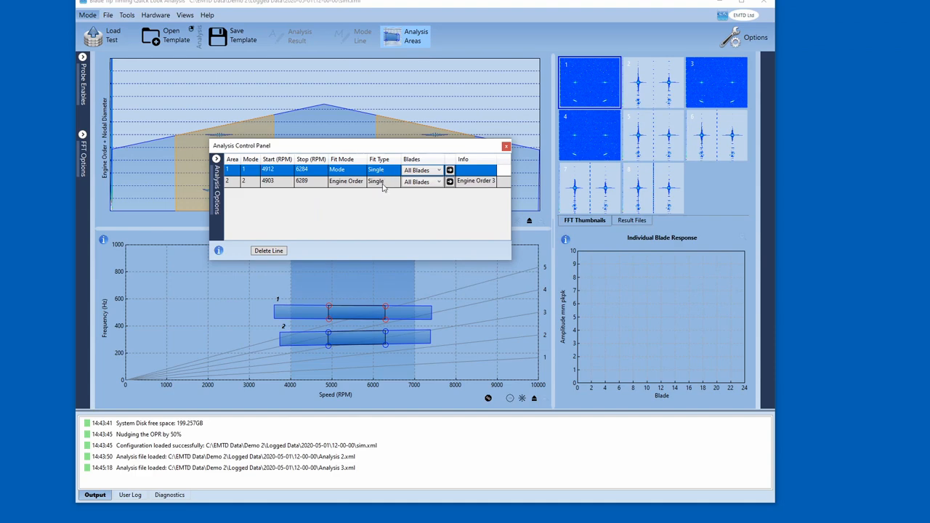
- Perform the analysis of area 2 with All Blades selected, and close the Analysis Control Panel
left_click_drag(389, 150, 482, 118)
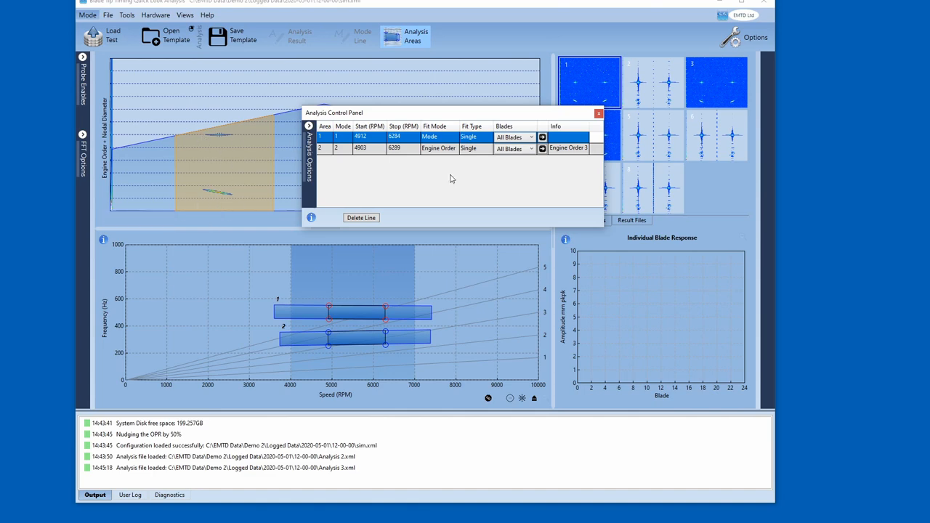
left_click(542, 149)
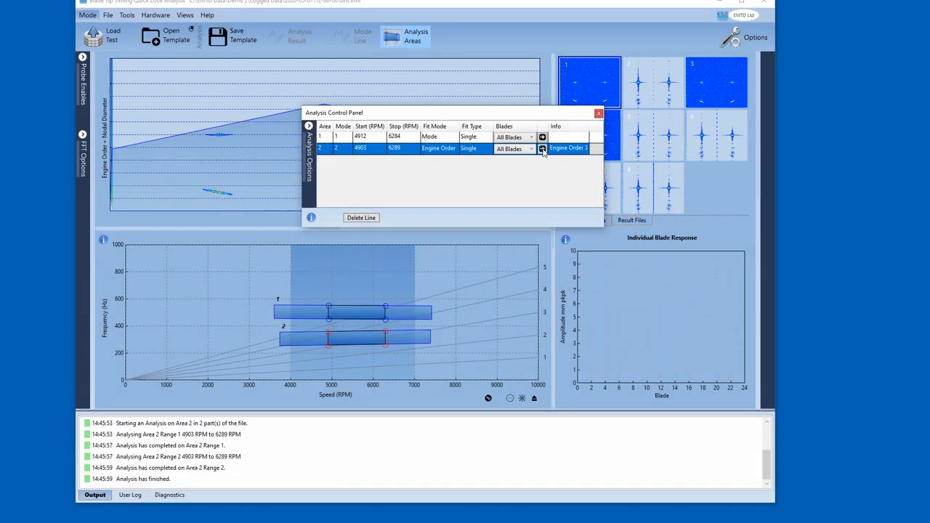
left_click(598, 113)
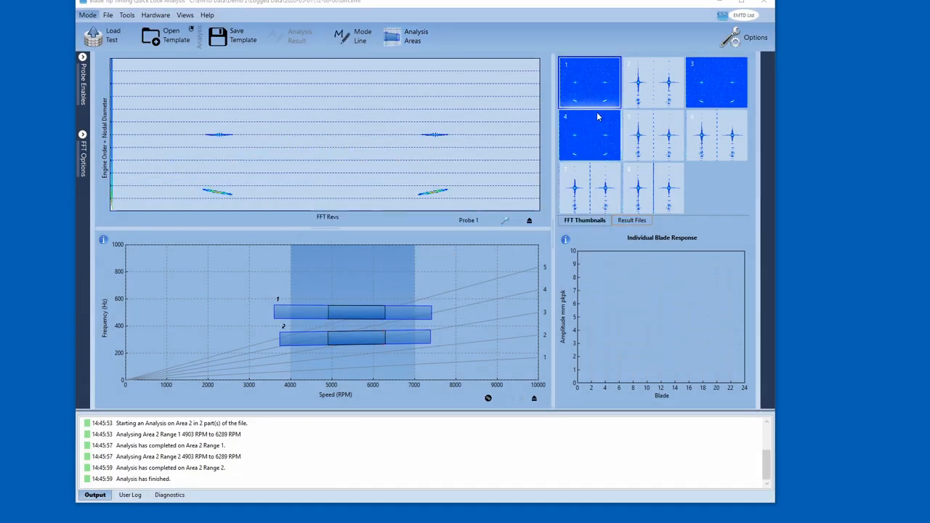
- Browse the result files for the current configuration, examining each result's details and the range it covers on the FFT plot
left_click(631, 220)
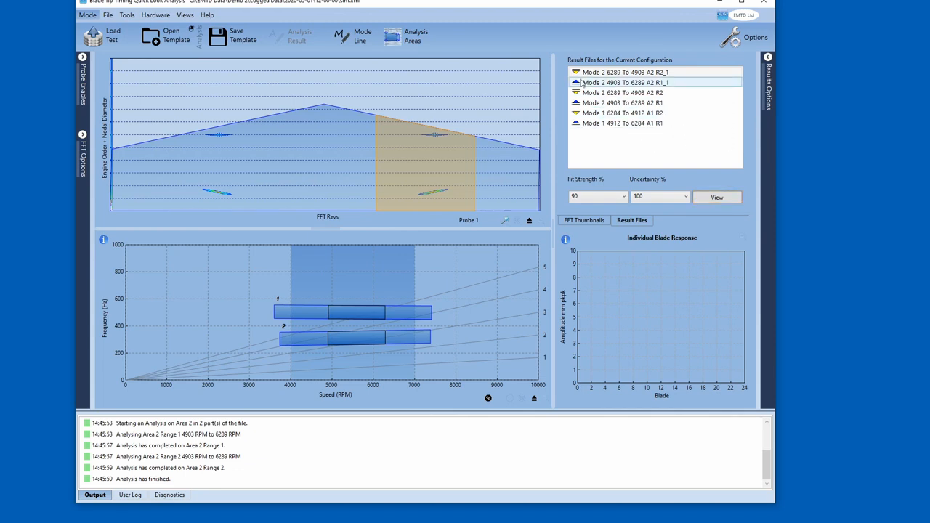
mouse_move(580, 128)
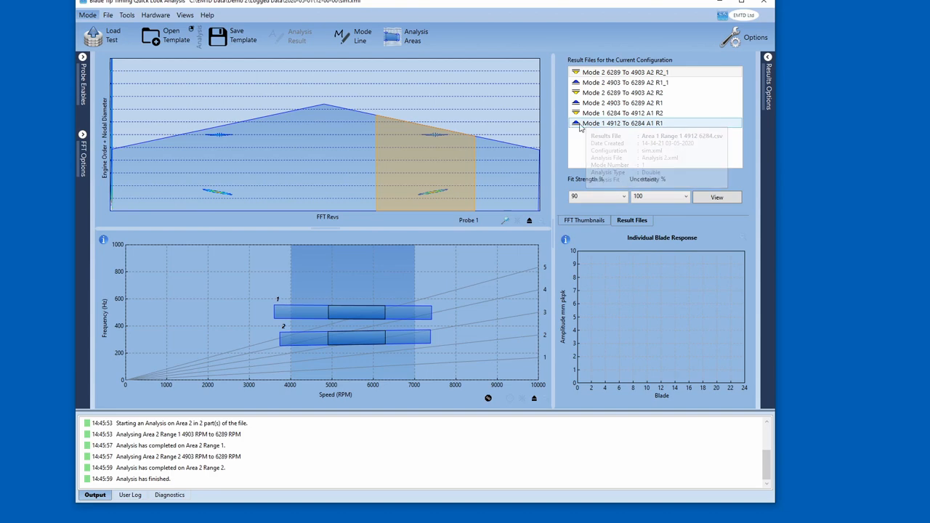
left_click(591, 82)
left_click(592, 92)
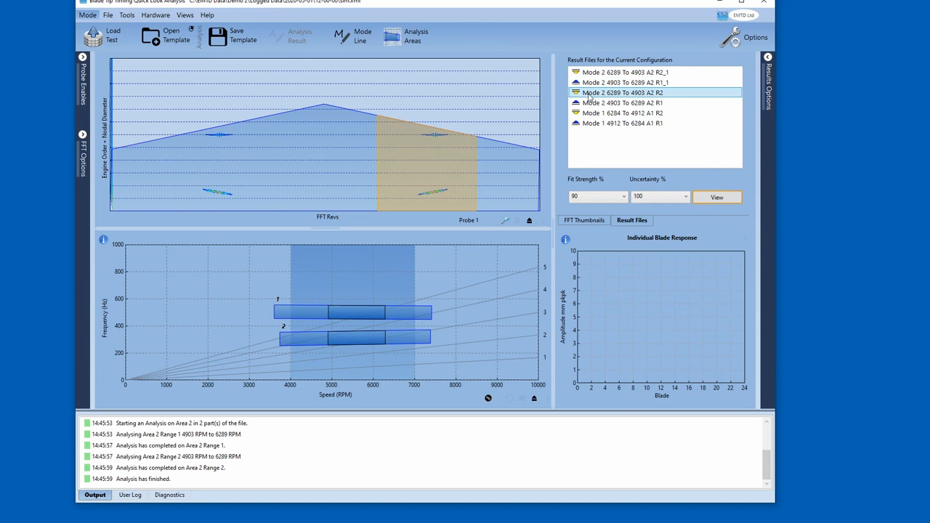
left_click(591, 103)
left_click(592, 113)
left_click(590, 123)
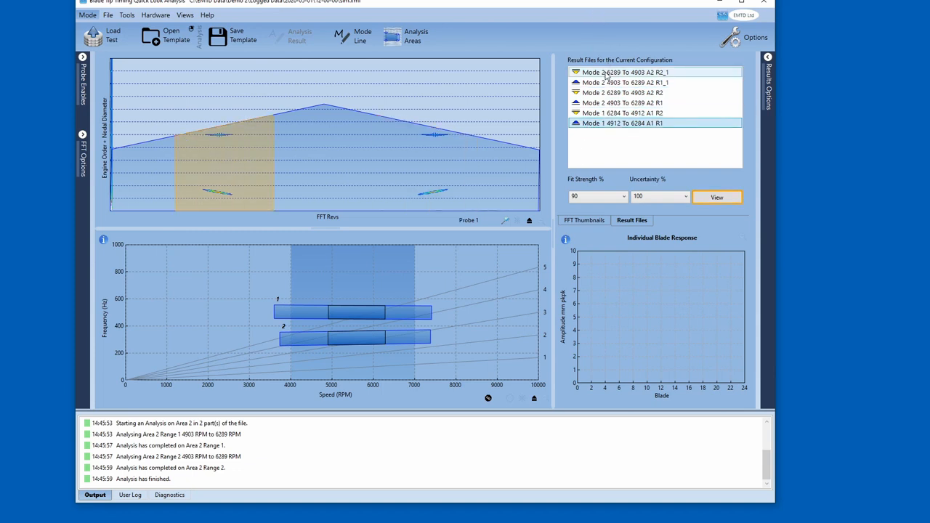
mouse_move(634, 79)
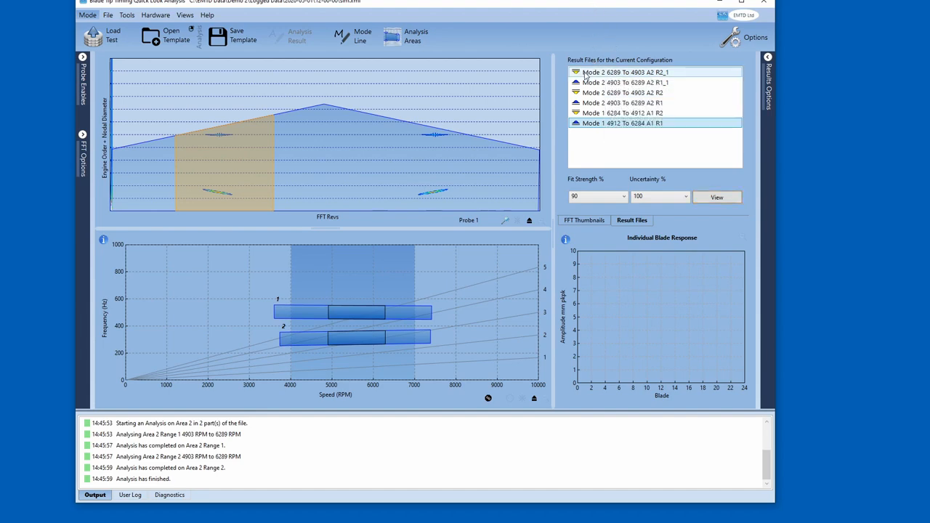
mouse_move(586, 76)
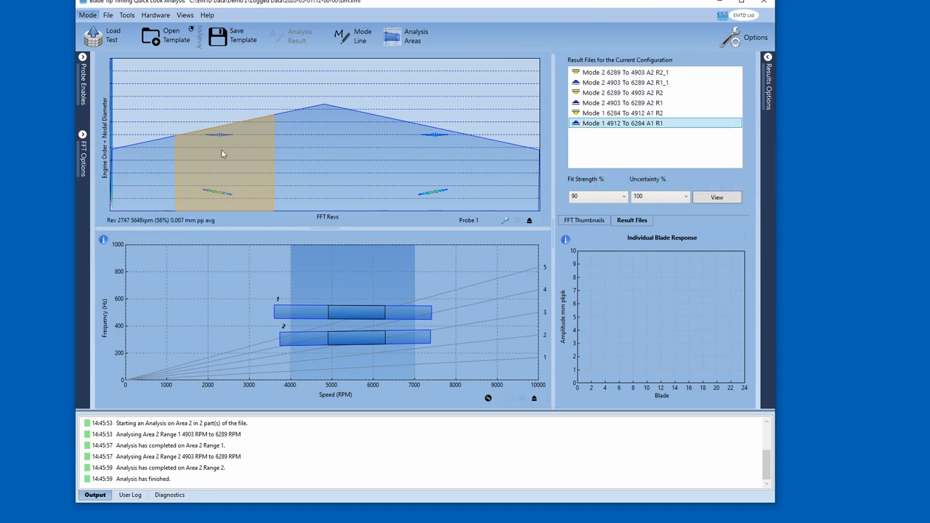
left_click(602, 115)
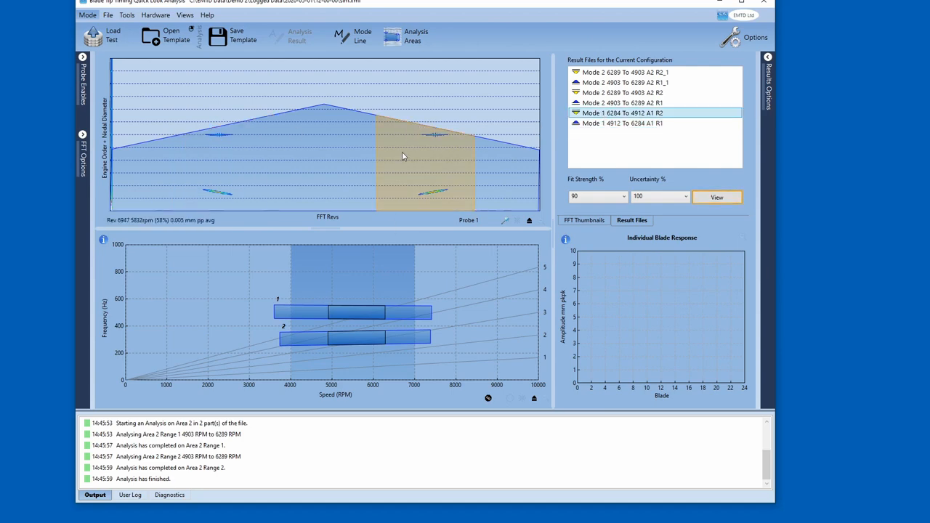
left_click(589, 103)
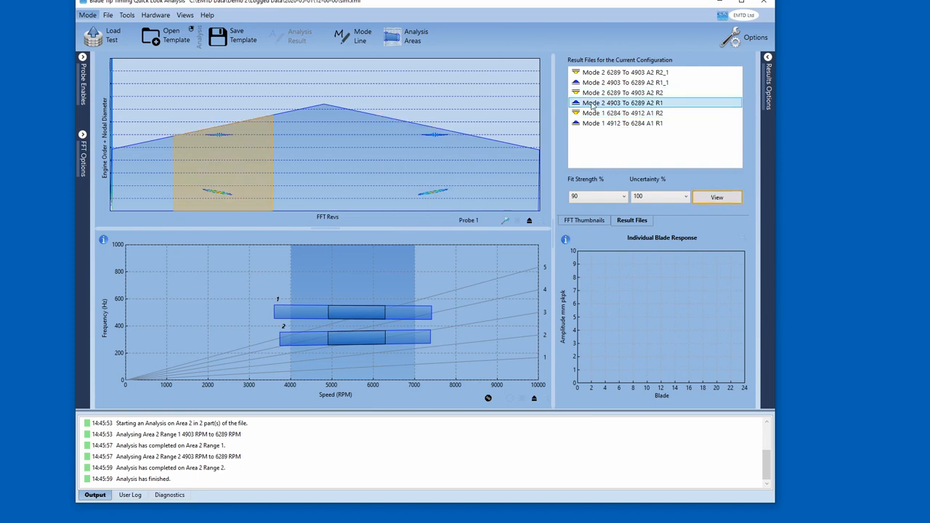
left_click(594, 95)
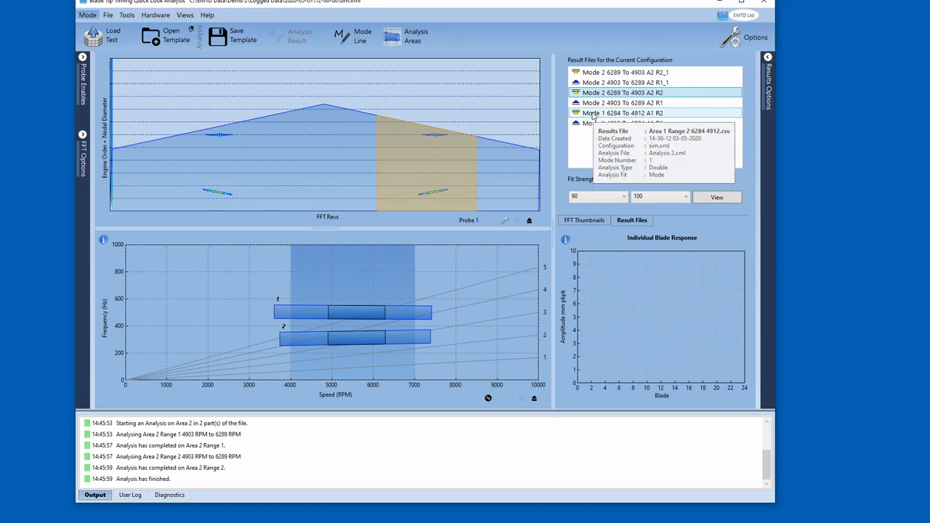
- View the result file Mode 1 4912 To 6284 A1 R1, then close its Data Viewer
left_click(593, 124)
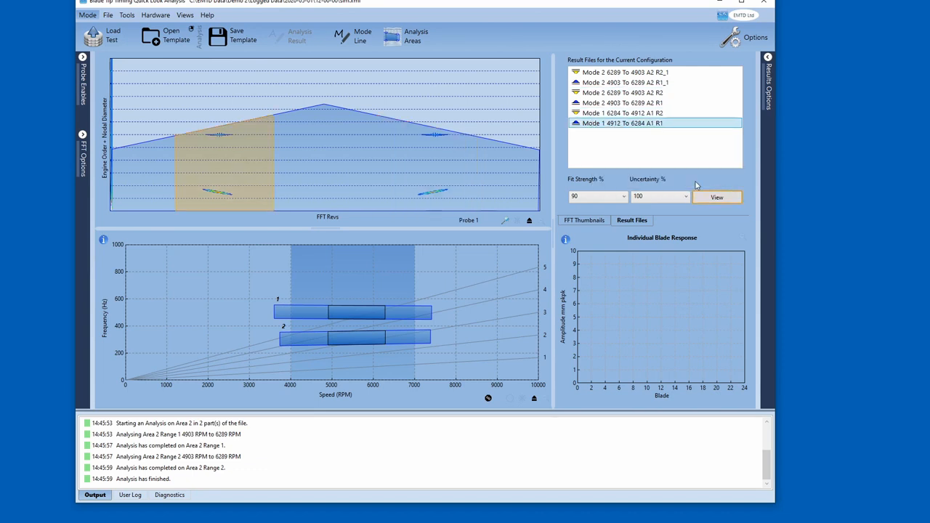
left_click(714, 198)
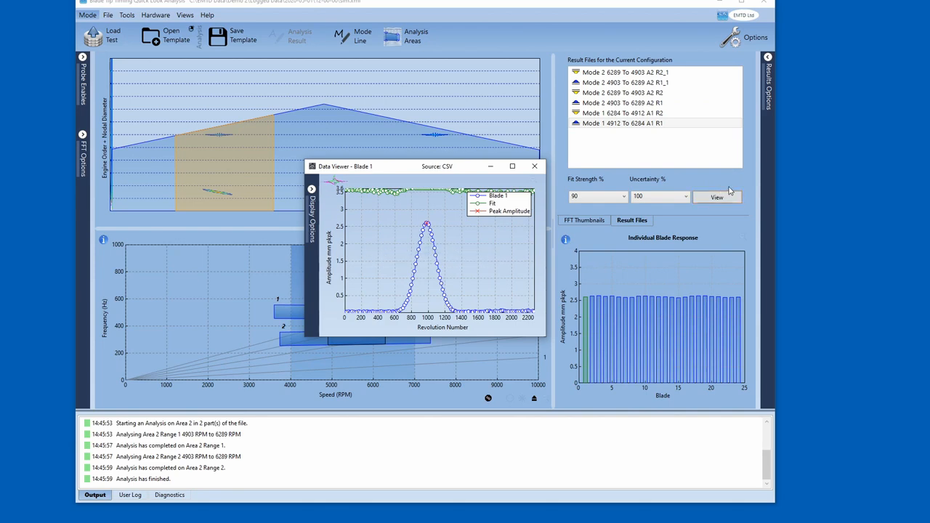
left_click(534, 166)
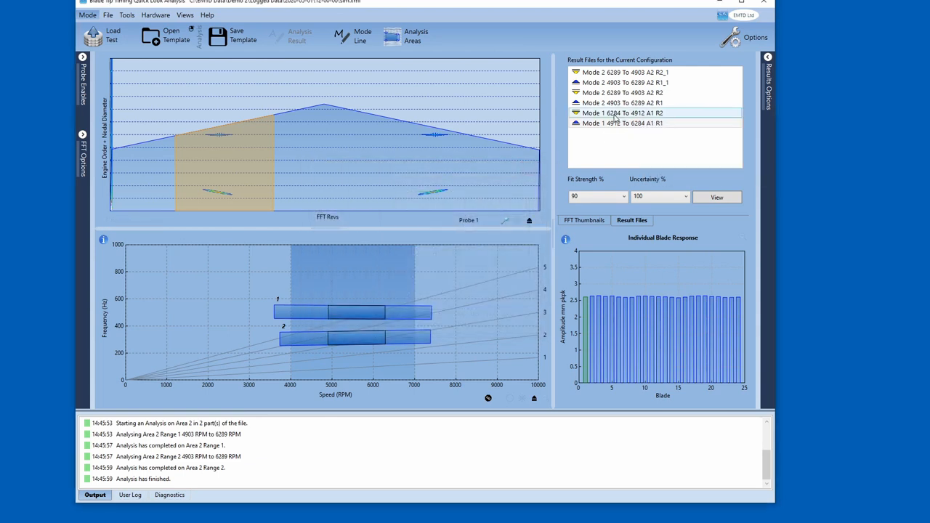
- View the result file Mode 2 4903 To 6289 A2 R1, then enlarge and reposition its Data Viewer
mouse_move(616, 108)
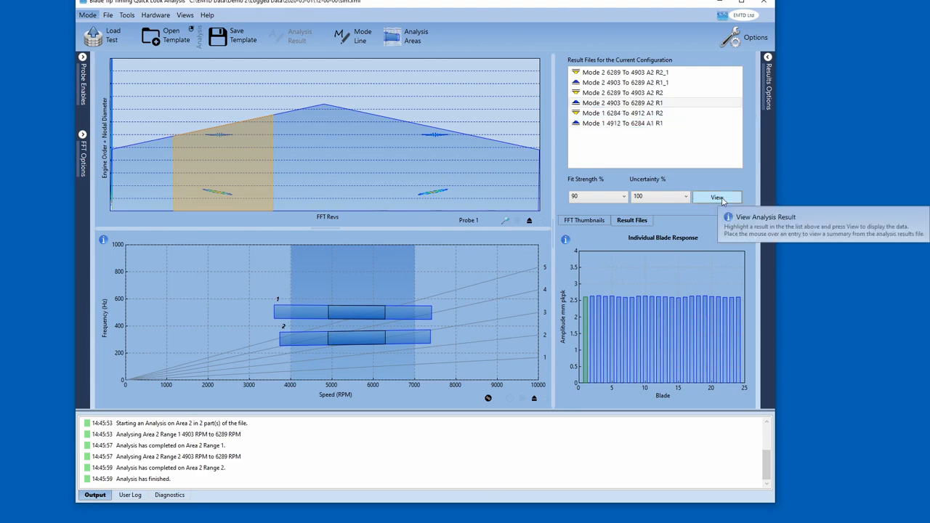
left_click(721, 200)
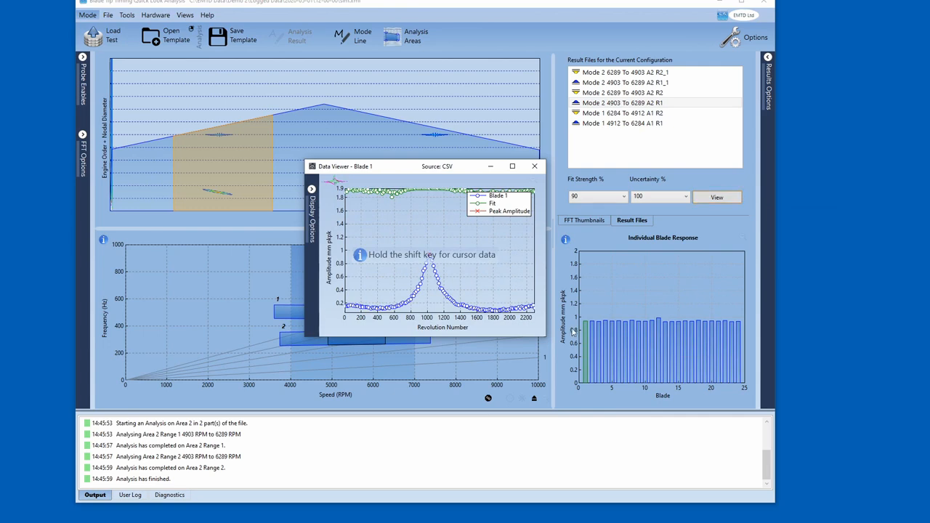
left_click_drag(546, 337, 637, 400)
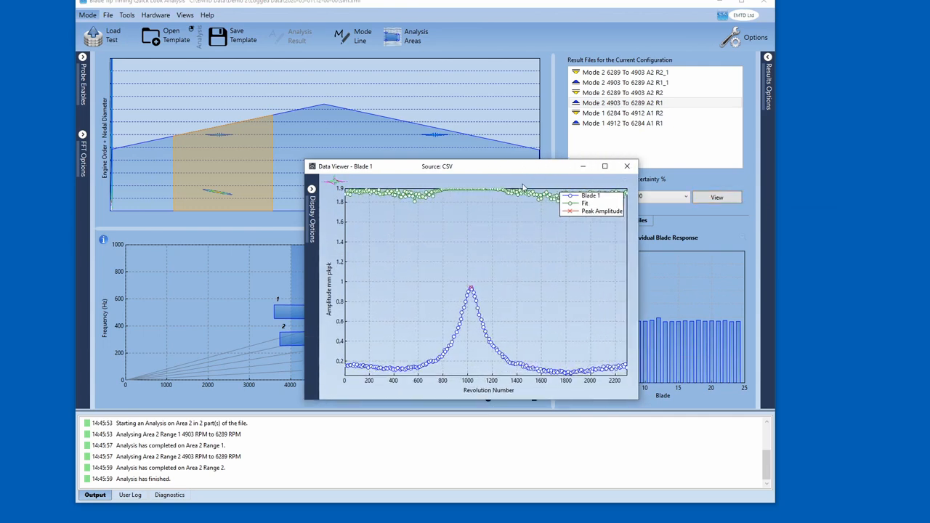
left_click_drag(521, 169, 427, 161)
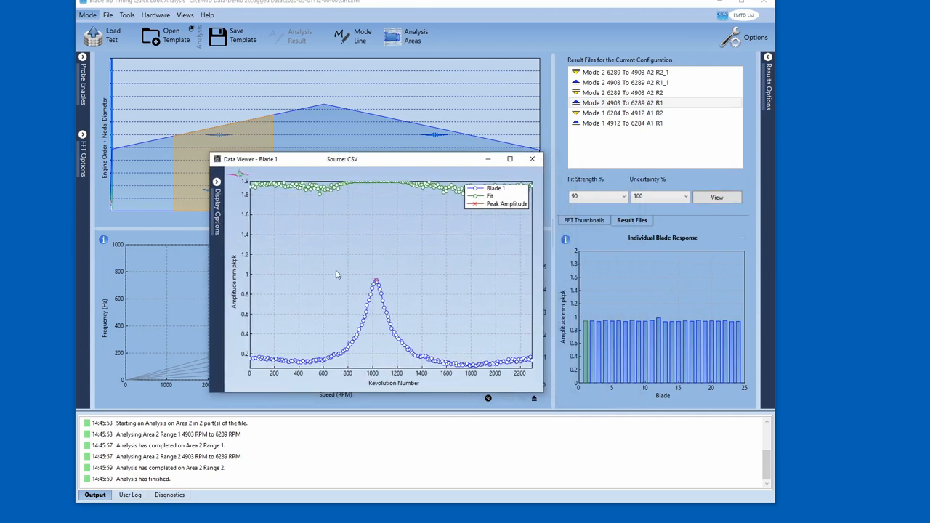
- Hide the legend, show the uncertainty and plot the blade 1 response against speed in the Data Viewer
left_click(217, 210)
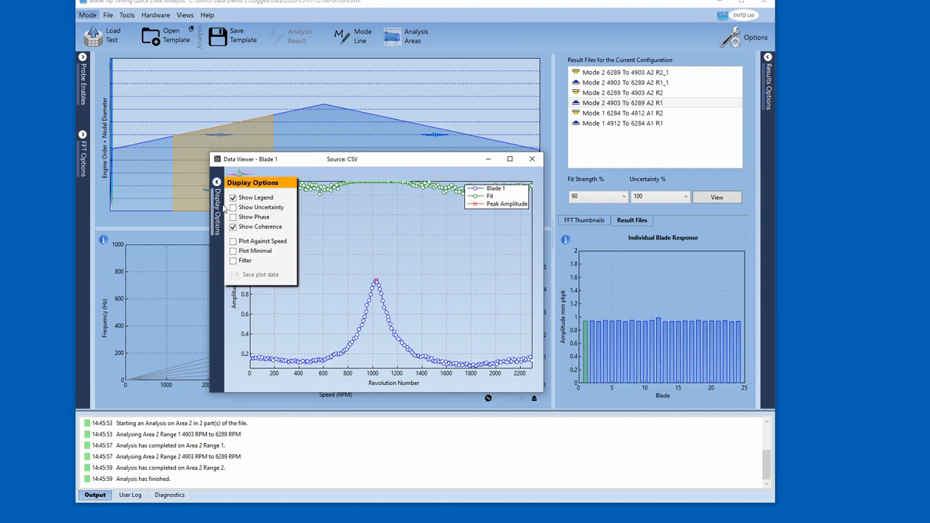
left_click(233, 208)
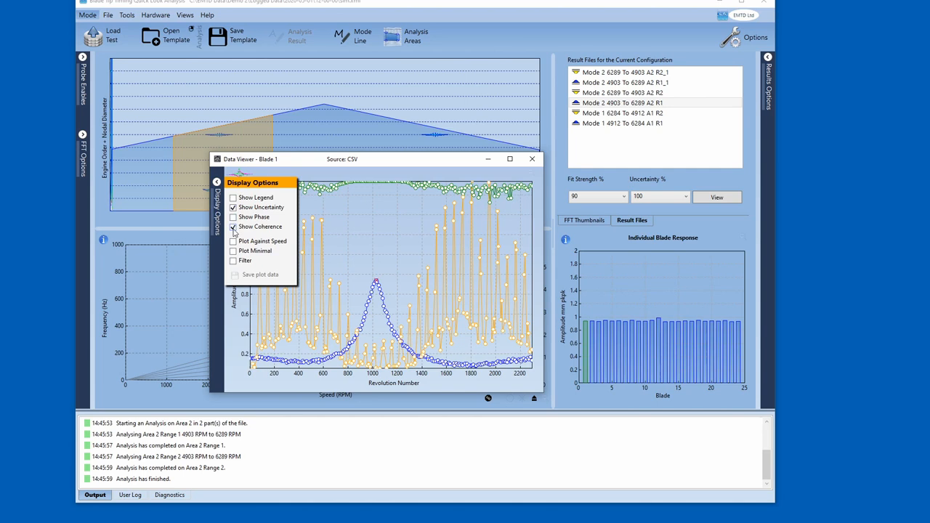
left_click(234, 242)
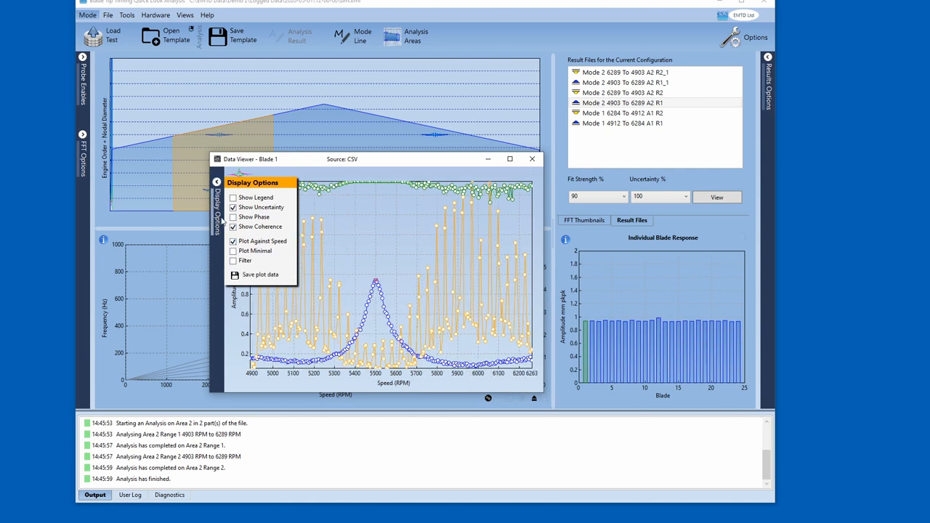
left_click(218, 222)
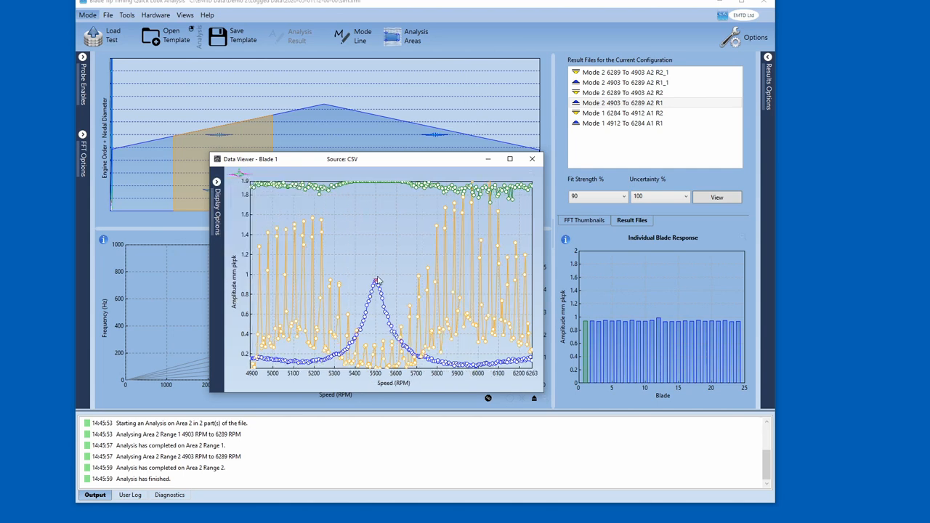
- Move the Data Viewer up over the FFT plot and enlarge its window
left_click_drag(354, 148, 289, 58)
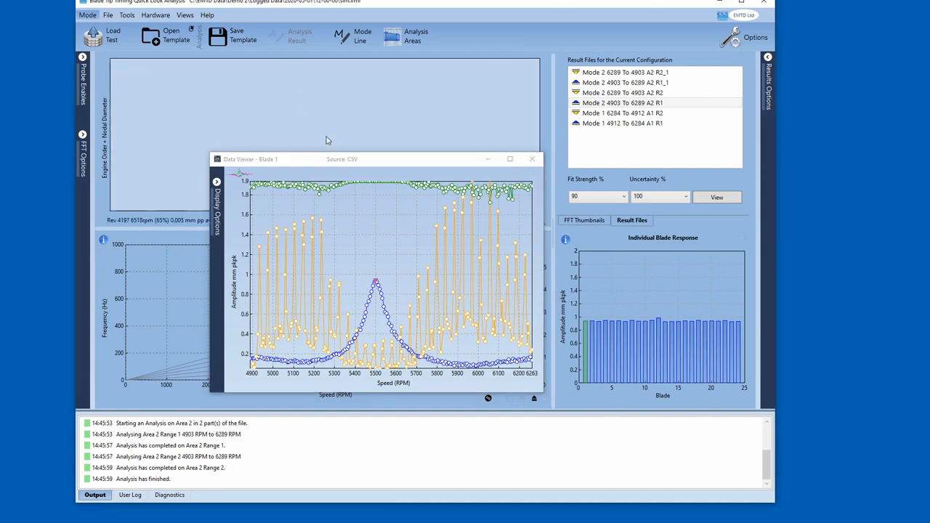
left_click_drag(349, 160, 331, 98)
left_click(541, 222)
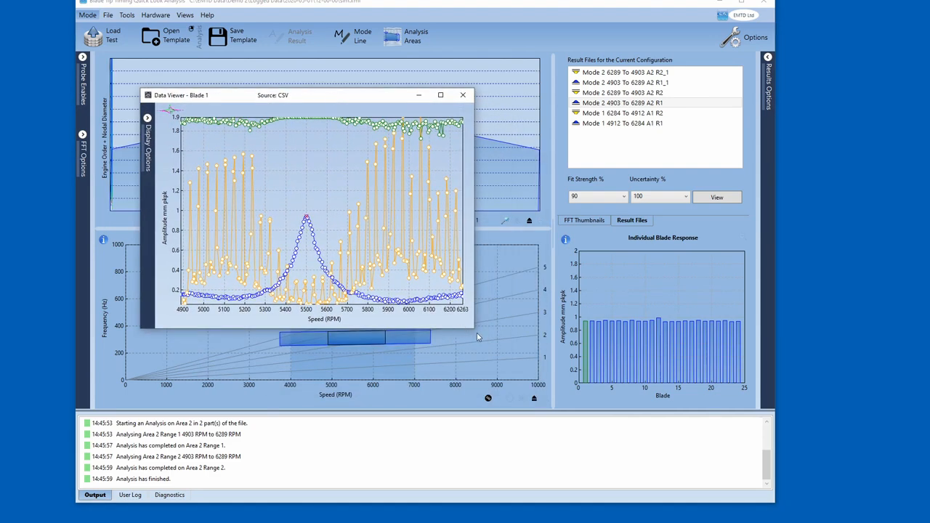
left_click_drag(473, 328, 606, 394)
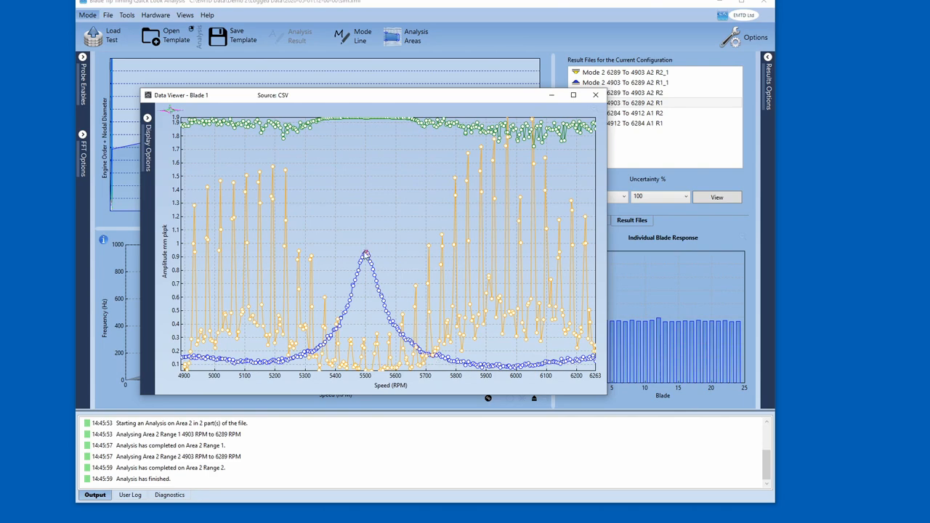
- Examine the response peak near 5500 RPM closely, comparing the peak amplitude marker with the neighbouring data points
left_click_drag(339, 246, 404, 284)
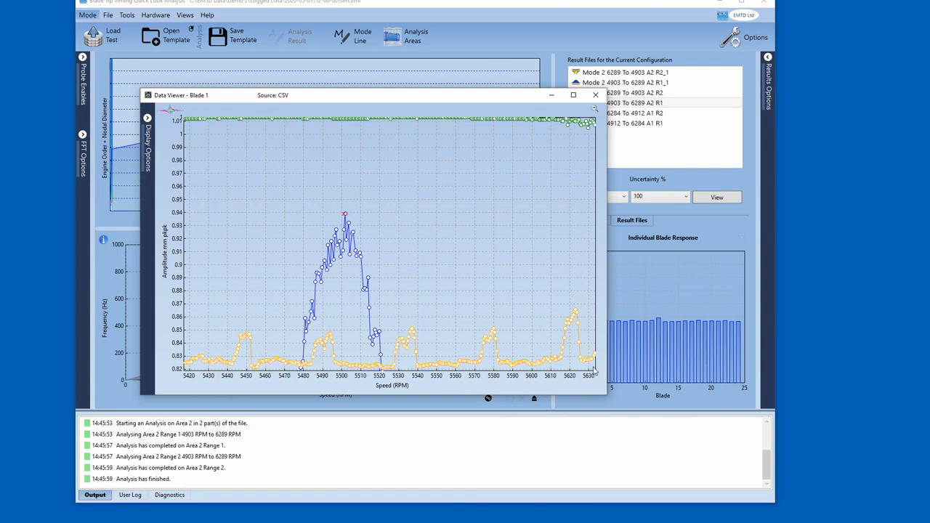
left_click_drag(320, 201, 404, 263)
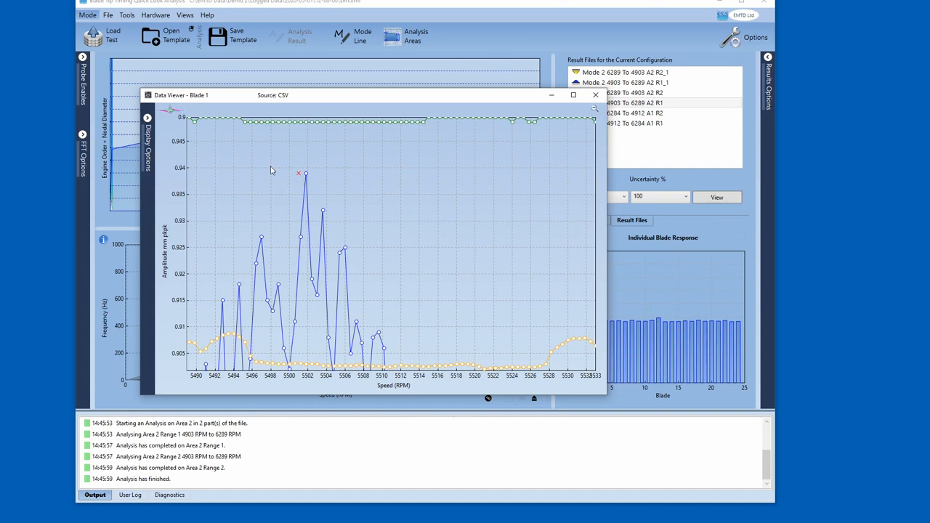
left_click_drag(258, 159, 444, 237)
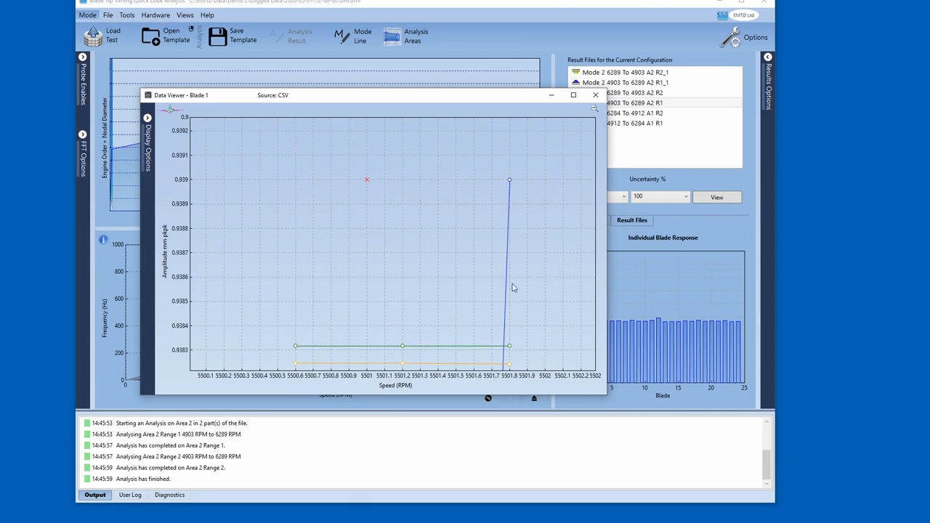
left_click(594, 109)
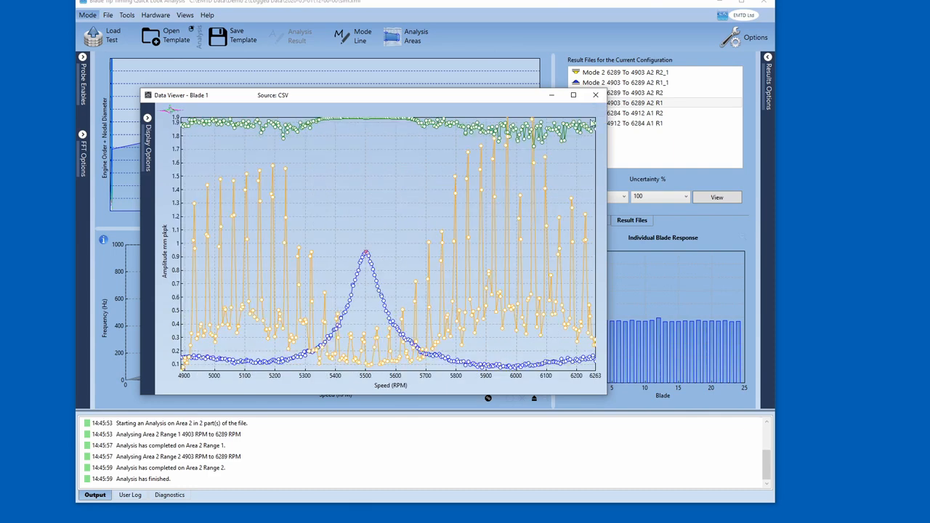
left_click_drag(348, 232, 389, 294)
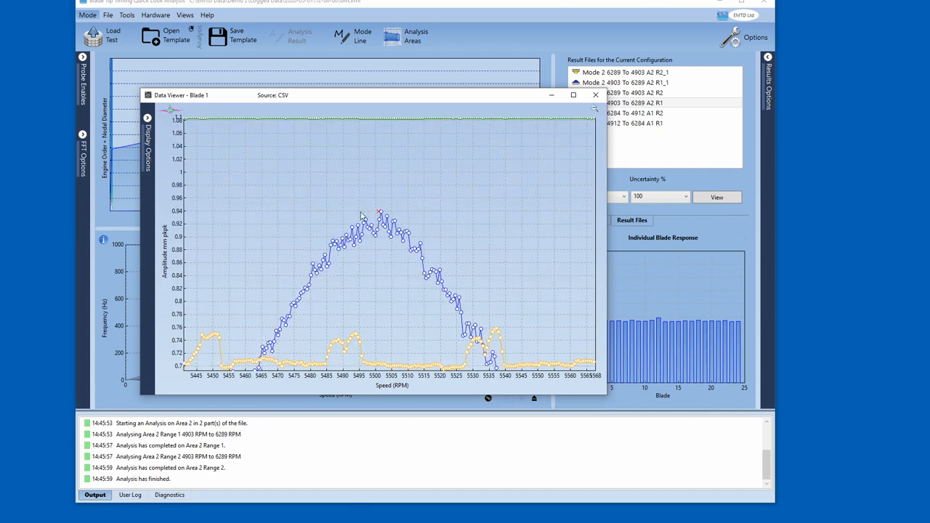
left_click_drag(392, 234, 409, 244)
left_click_drag(369, 221, 442, 323)
- Turn off Plot Against Speed and examine the peak amplitude marker against revolution number
left_click(148, 145)
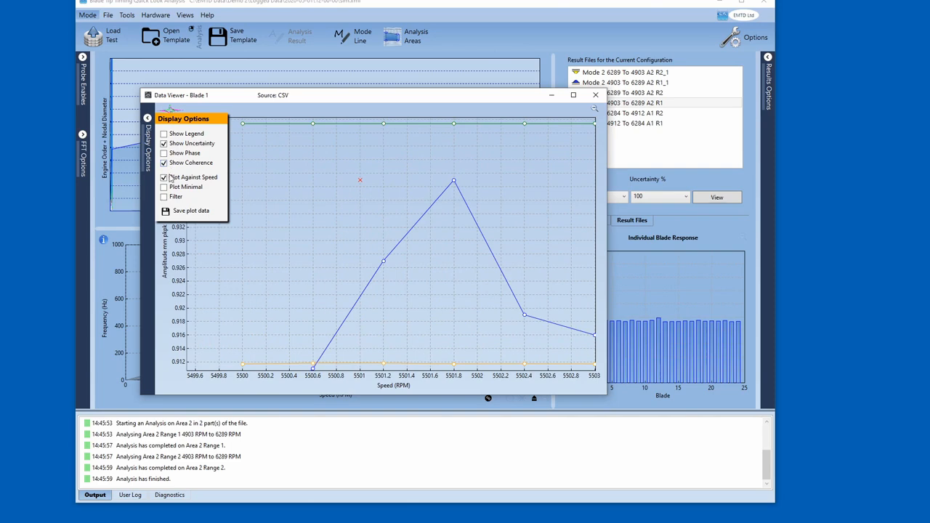
left_click(164, 178)
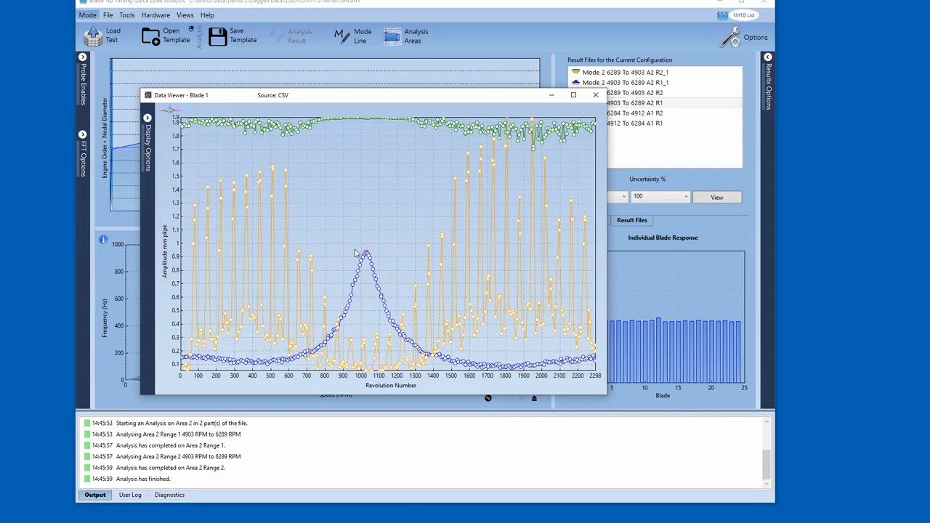
left_click_drag(390, 292, 390, 294)
left_click_drag(290, 167, 381, 255)
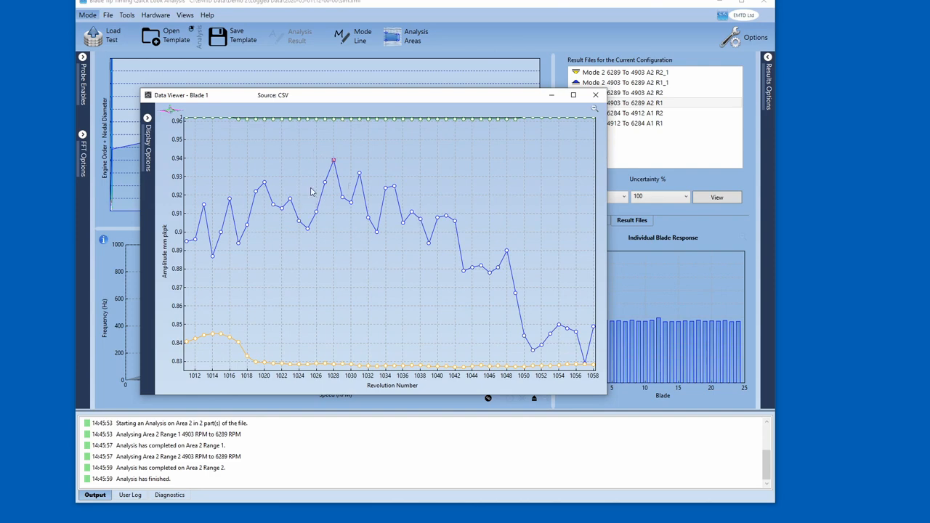
- Plot the blade 1 response against speed again, uncover the results list and close the Data Viewer
left_click(147, 154)
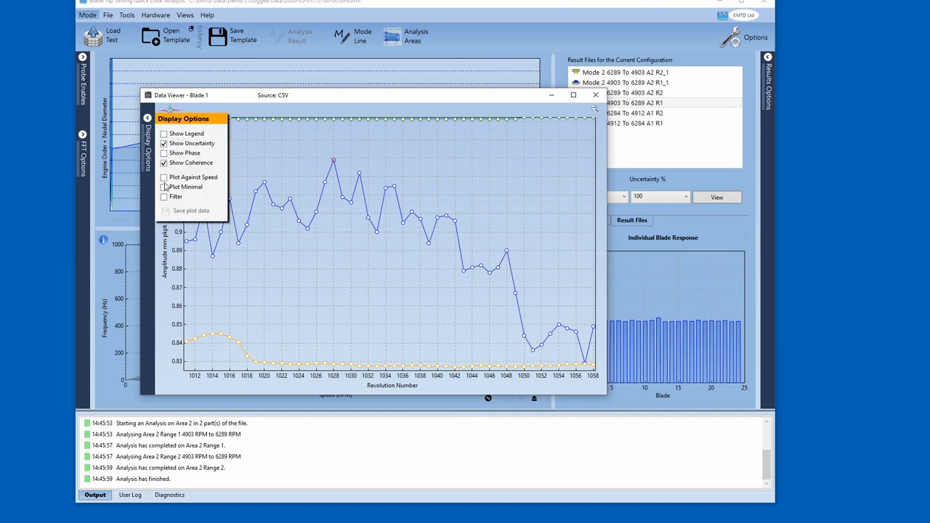
left_click(164, 178)
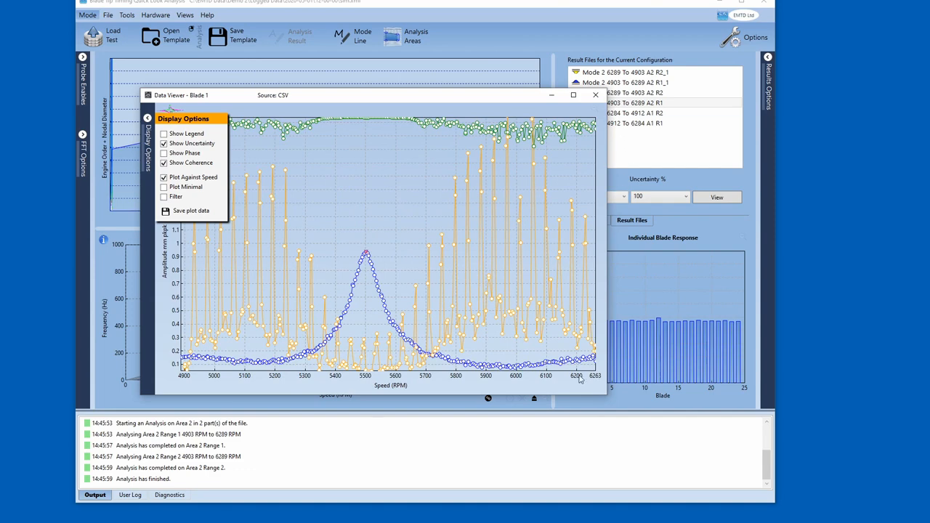
left_click(147, 142)
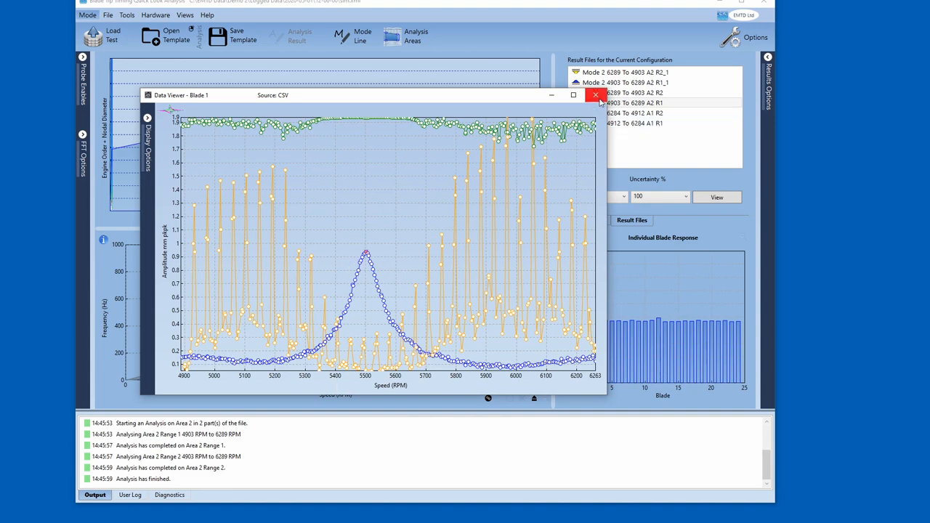
left_click_drag(468, 105, 390, 131)
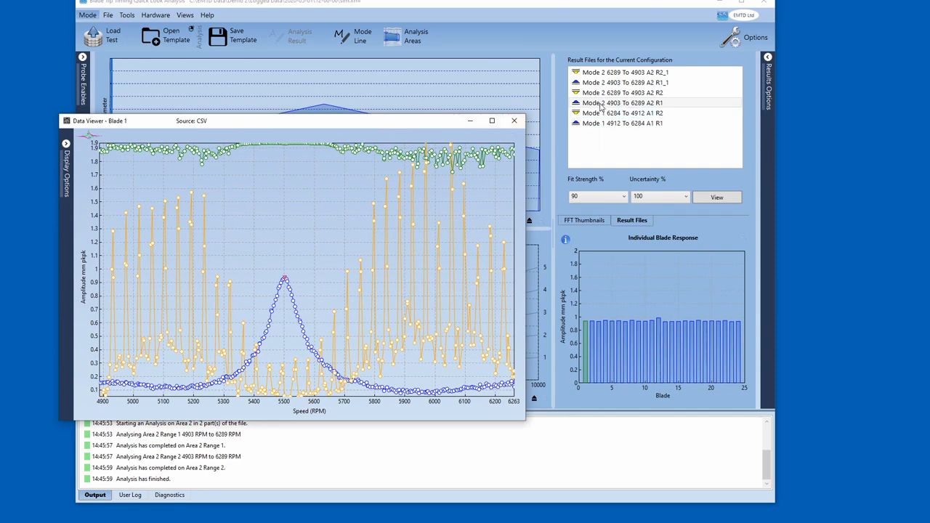
left_click(514, 122)
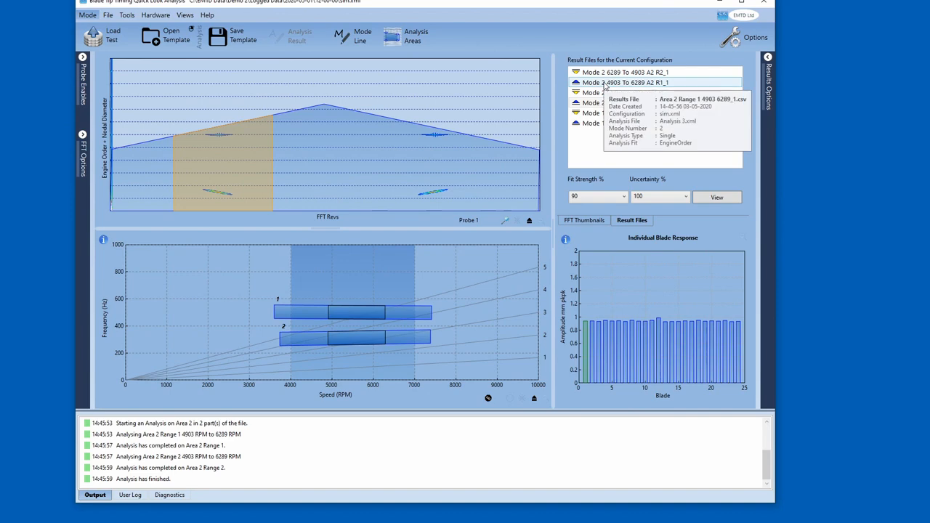
- View the Mode 2 4903 To 6289 A2 R1_1 result and enlarge its Data Viewer over the FFT plot
left_click(604, 83)
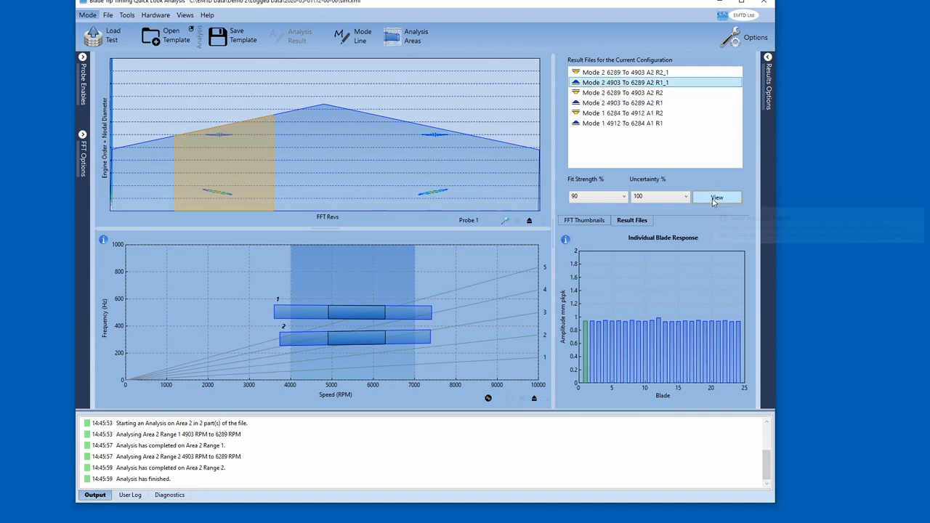
left_click(714, 200)
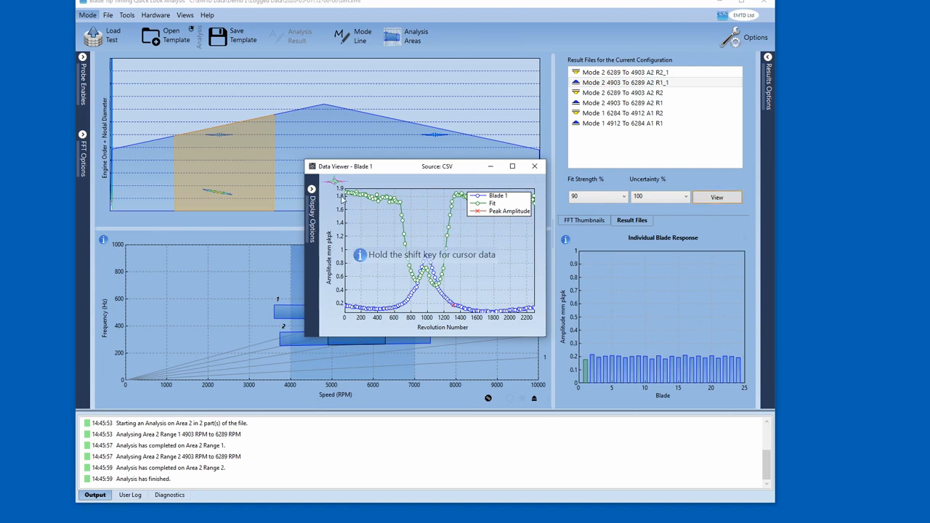
left_click_drag(385, 173, 398, 133)
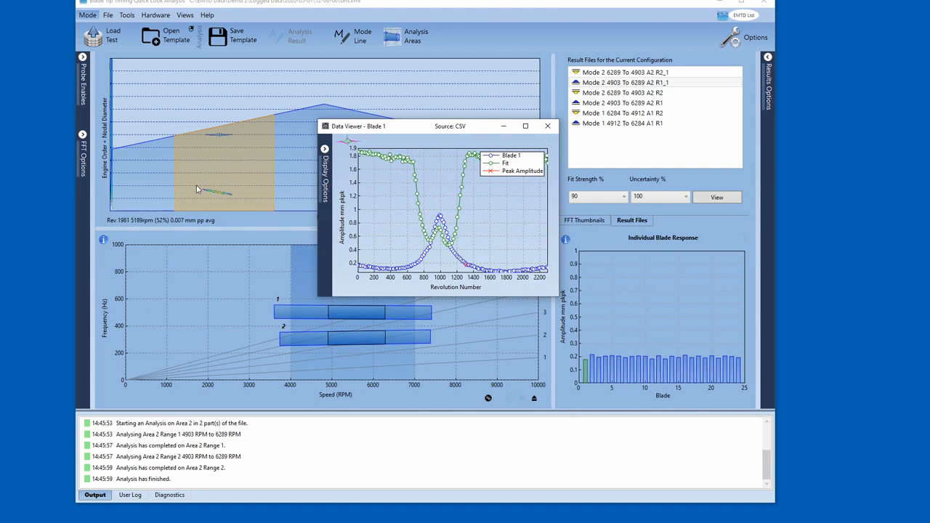
left_click_drag(399, 129, 279, 107)
left_click_drag(439, 276, 599, 367)
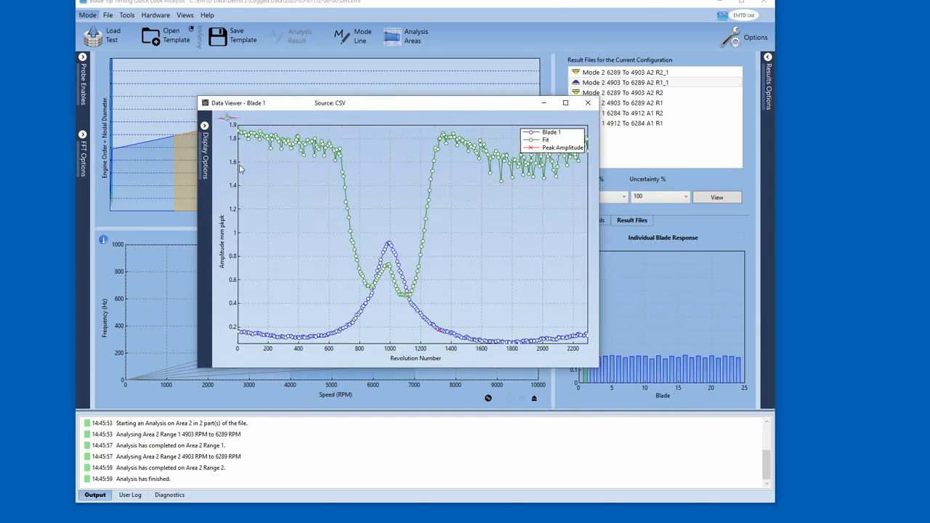
- Plot the R1_1 response against speed, show its uncertainty and hide the legend
left_click(205, 153)
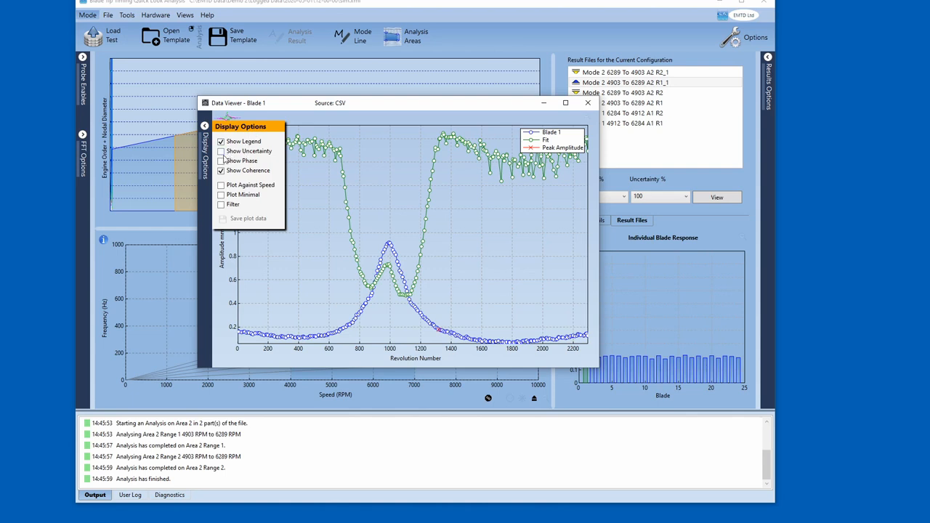
left_click(221, 186)
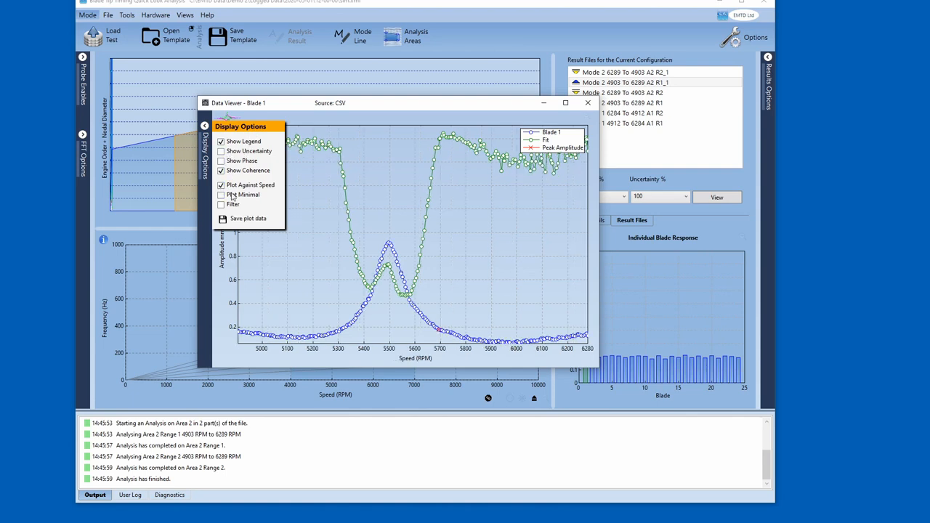
left_click(222, 151)
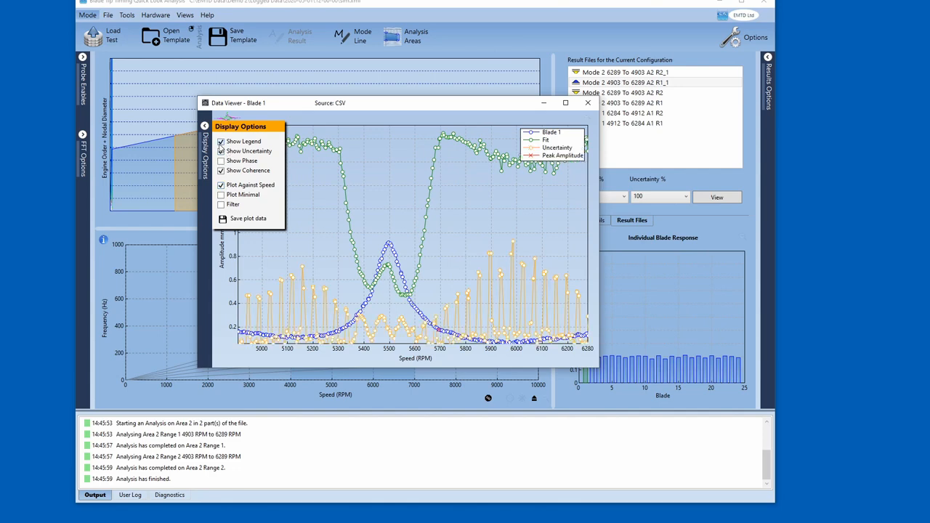
left_click(221, 141)
- Compare the R1_1 response with the highlighted FFT range behind the Data Viewer and close the viewer
left_click_drag(358, 104, 333, 102)
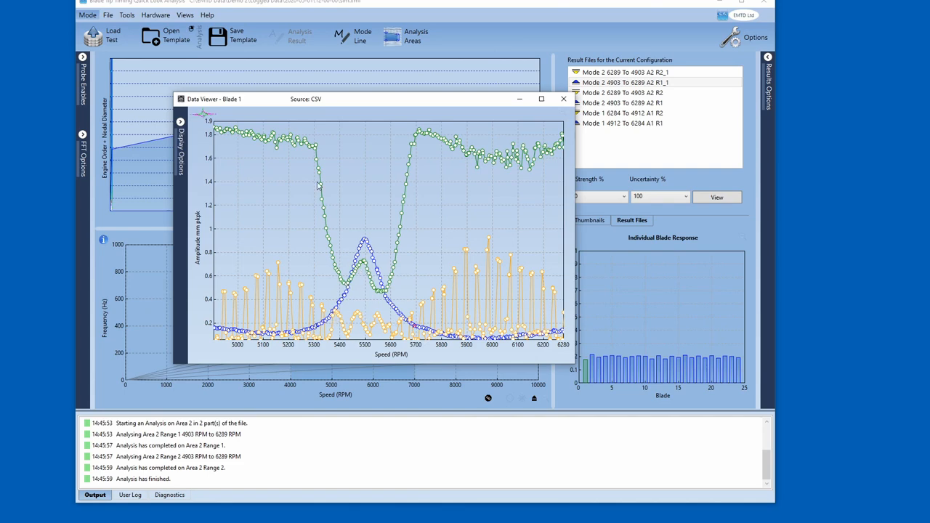
left_click_drag(259, 102, 423, 142)
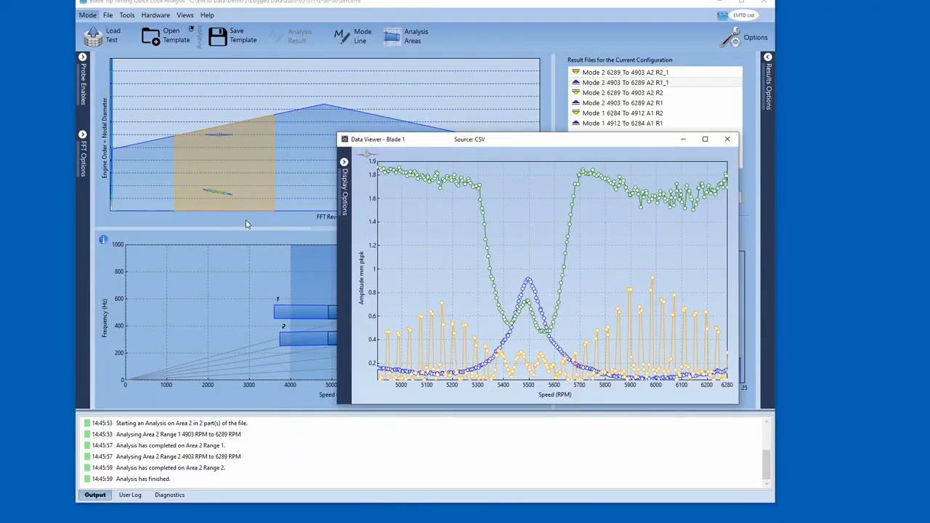
left_click_drag(433, 147, 269, 106)
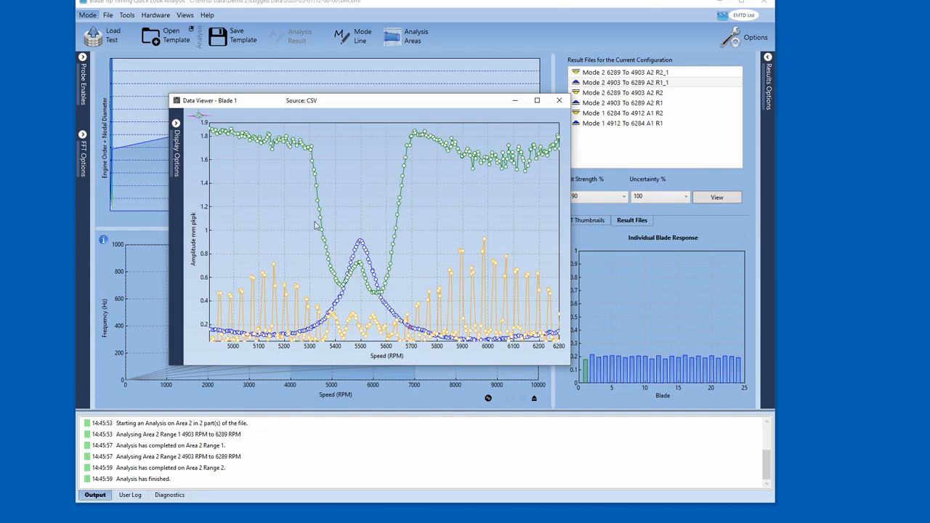
left_click(560, 102)
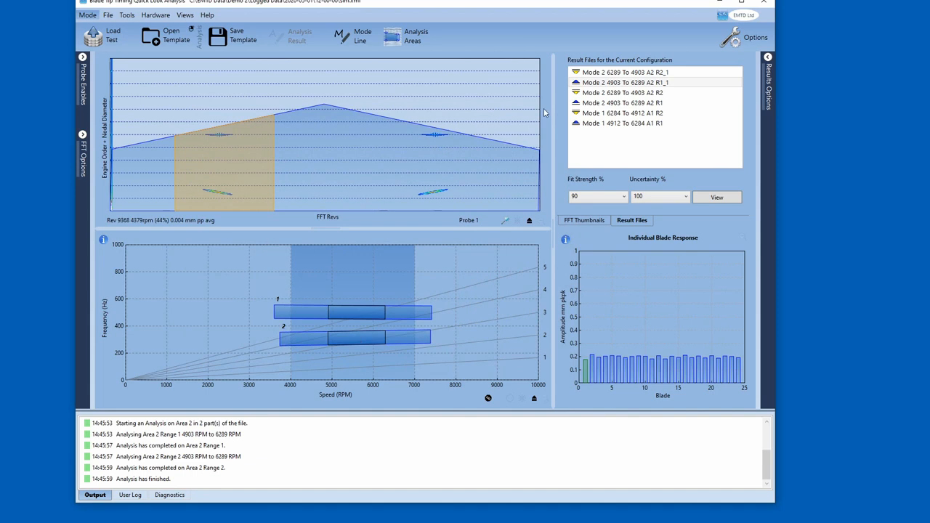
- Reopen the Mode 2 4903 To 6289 A2 R1 result in the Data Viewer and enlarge the window
left_click(602, 106)
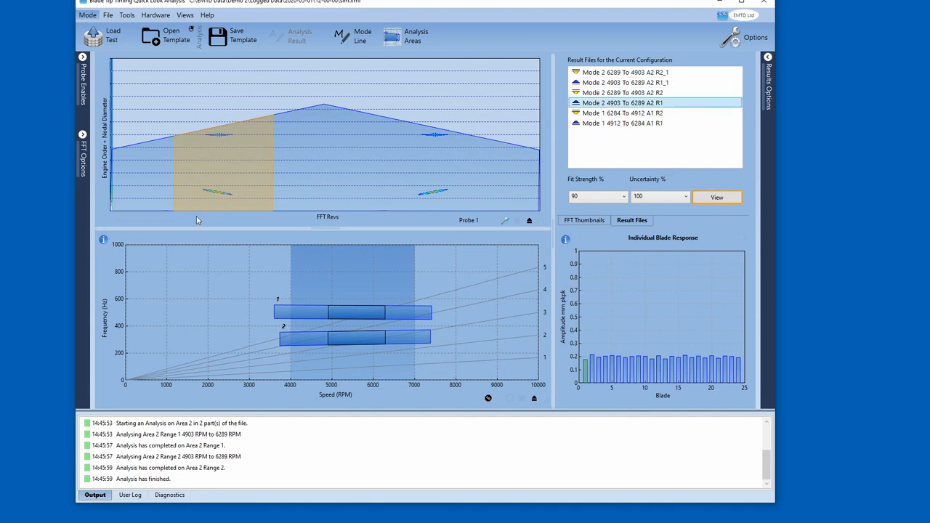
double_click(598, 108)
left_click_drag(550, 341, 642, 407)
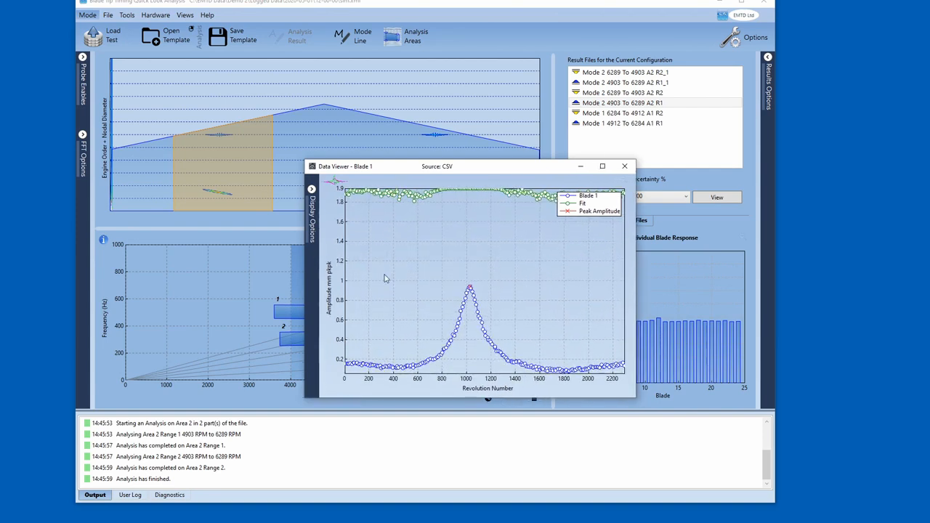
- Hide the legend, show the uncertainty and plot the A2 R1 response against speed
left_click(312, 221)
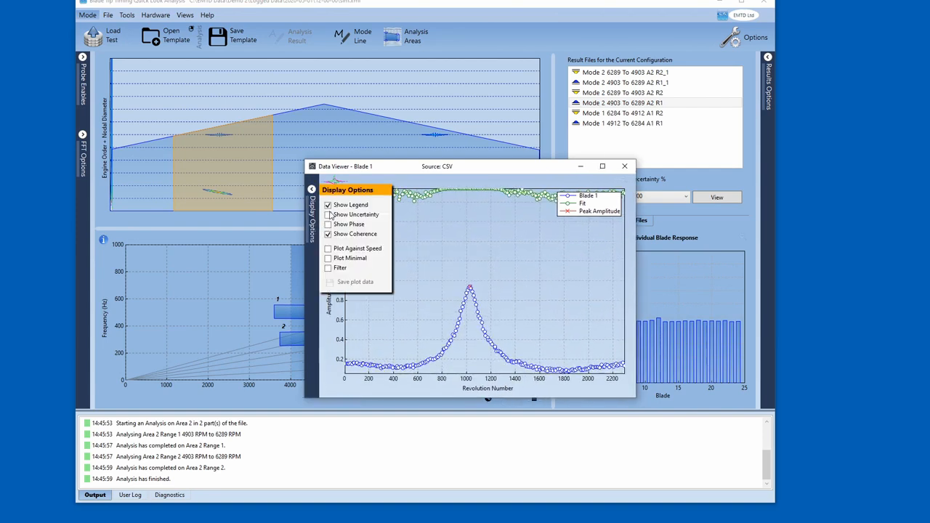
left_click(327, 205)
left_click(327, 215)
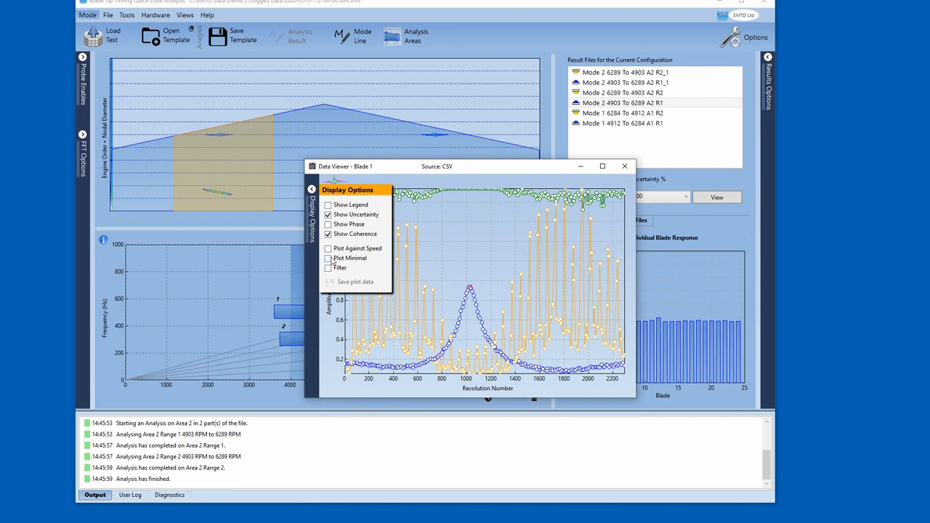
left_click(327, 248)
left_click(314, 239)
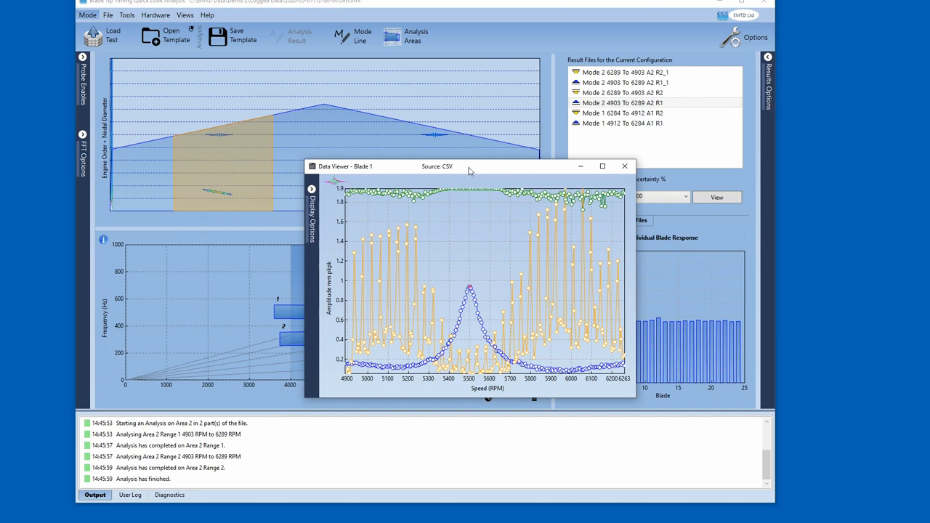
- Reposition the A2 R1 Data Viewer to examine its plot and close it
left_click_drag(469, 170, 522, 180)
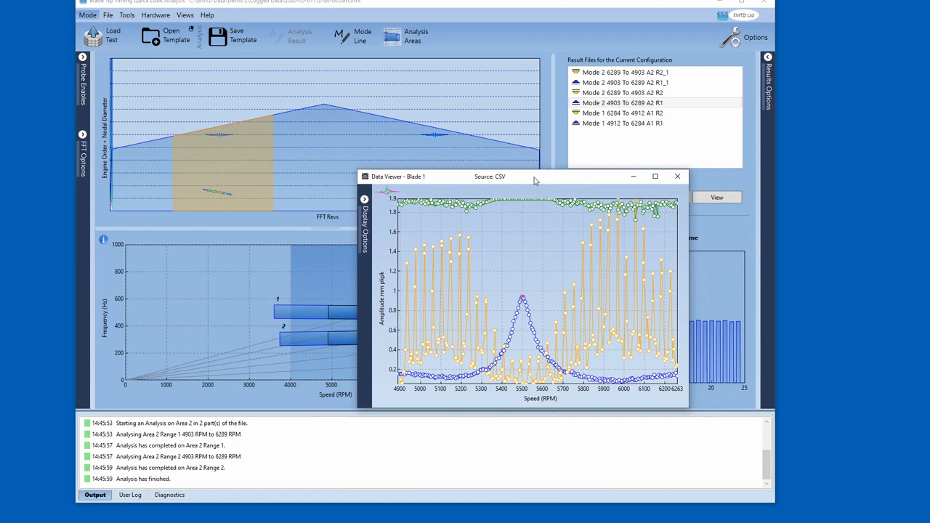
left_click_drag(537, 181, 455, 143)
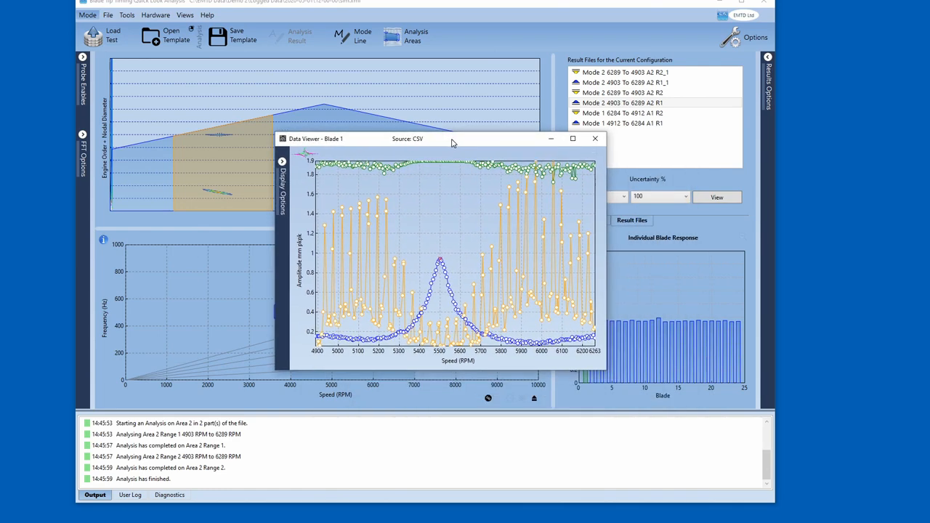
left_click(594, 139)
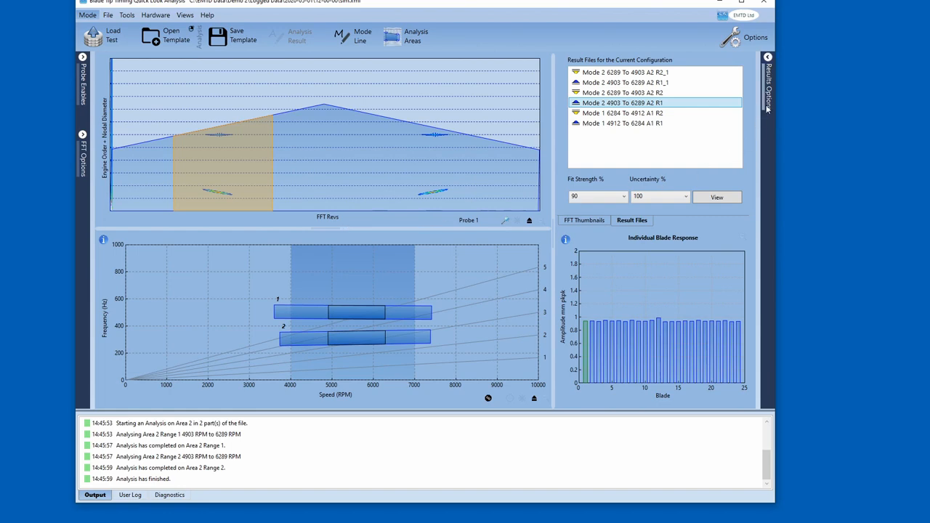
- Show the Analysis Control Panel and place it over the FFT plot
mouse_move(766, 104)
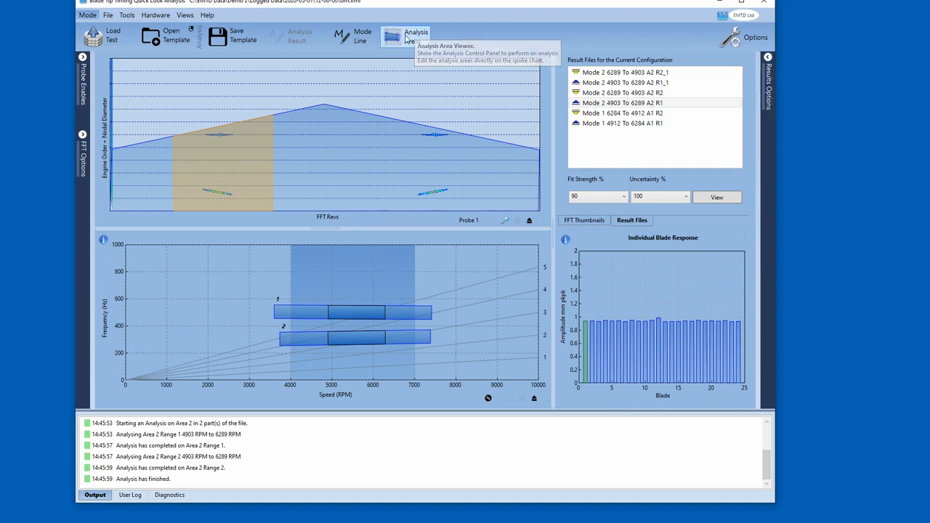
left_click(409, 40)
left_click_drag(835, 3, 367, 113)
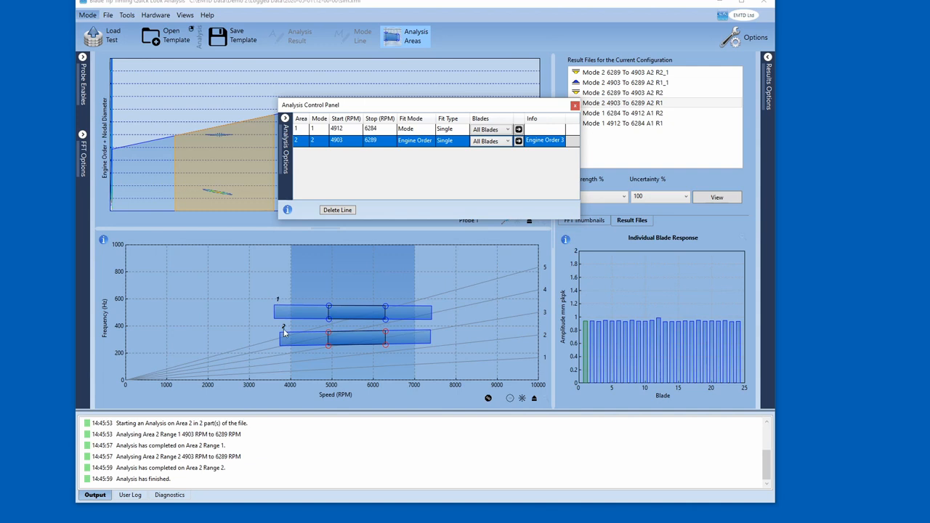
- Inspect the settings of analysis areas 1 and 2 in turn and close the Analysis Control Panel
left_click(314, 131)
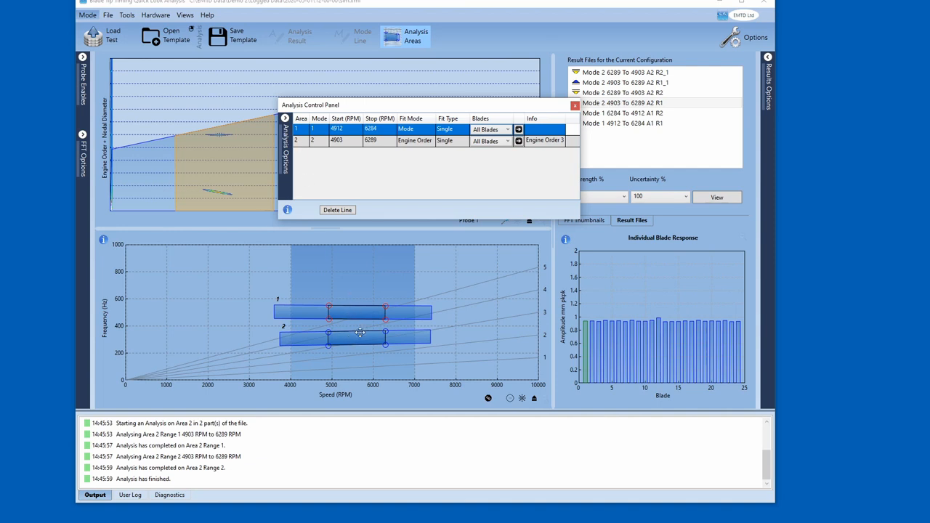
left_click(316, 129)
left_click(299, 132)
left_click(298, 141)
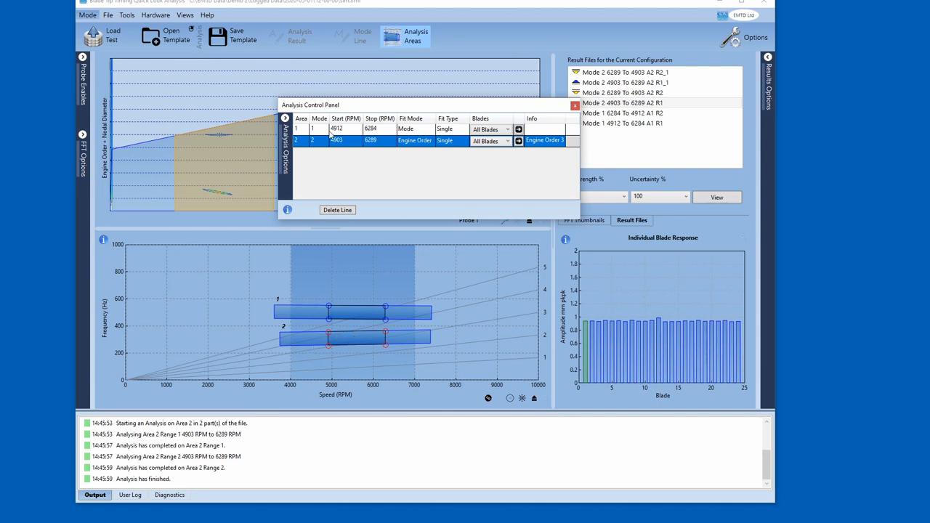
left_click(298, 130)
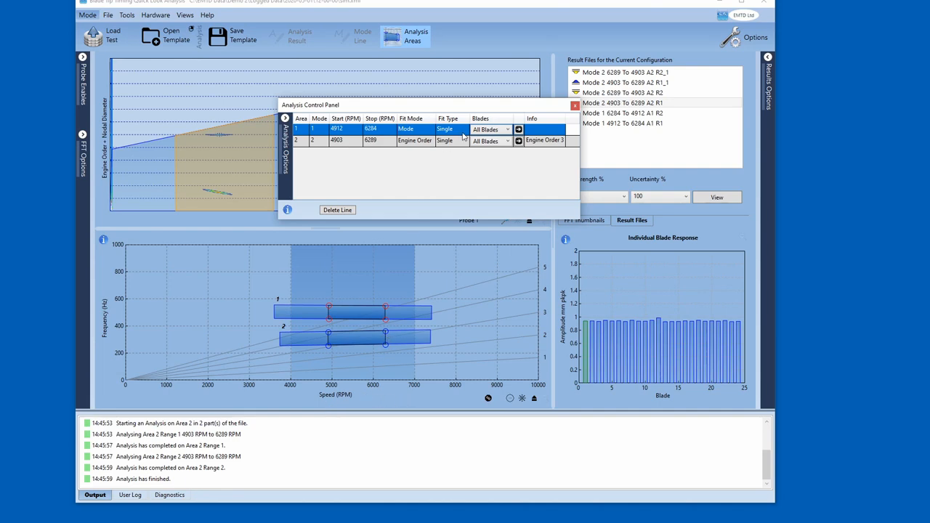
left_click(575, 105)
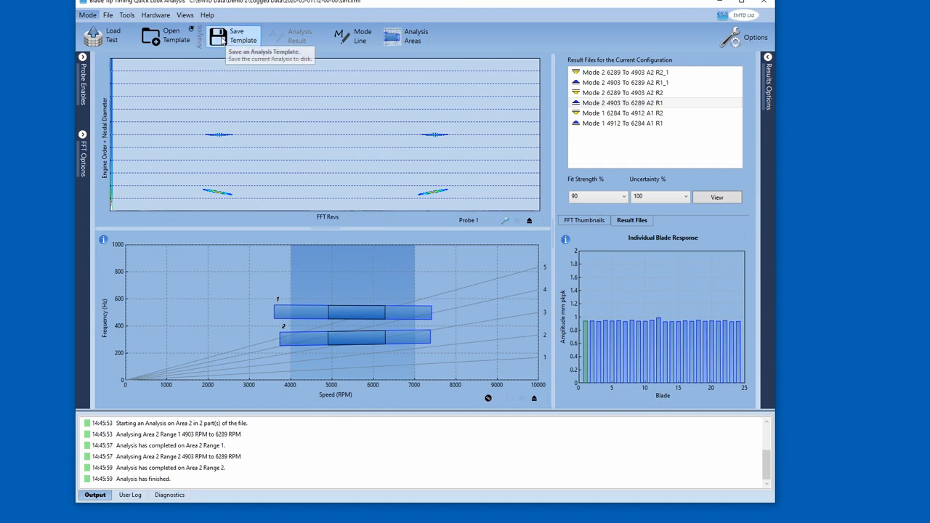
- Load the Analysis 2 template and show its analysis areas in the Analysis Control Panel over the FFT plot
left_click(151, 36)
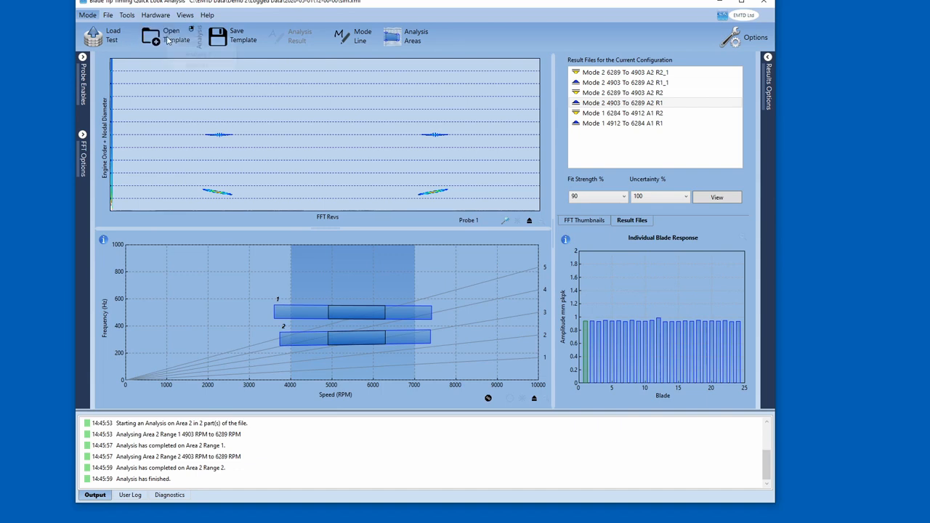
left_click(169, 35)
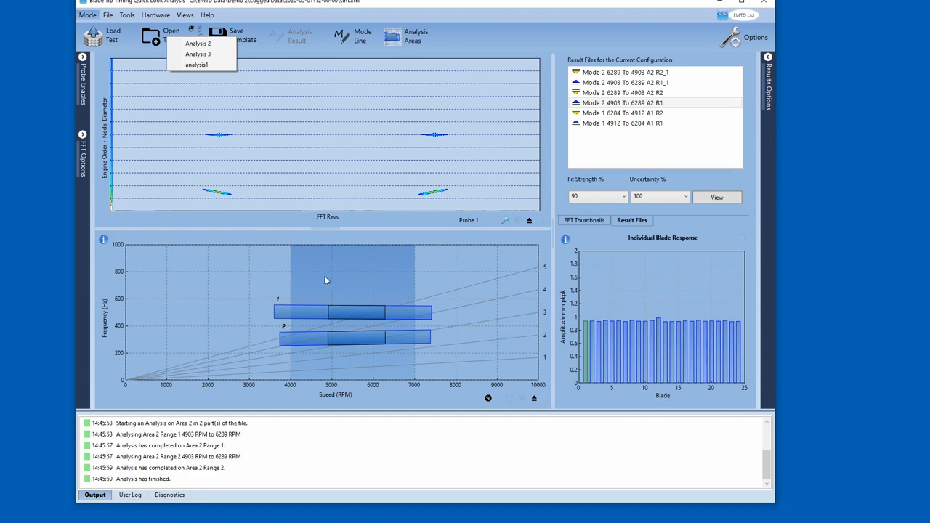
left_click(194, 45)
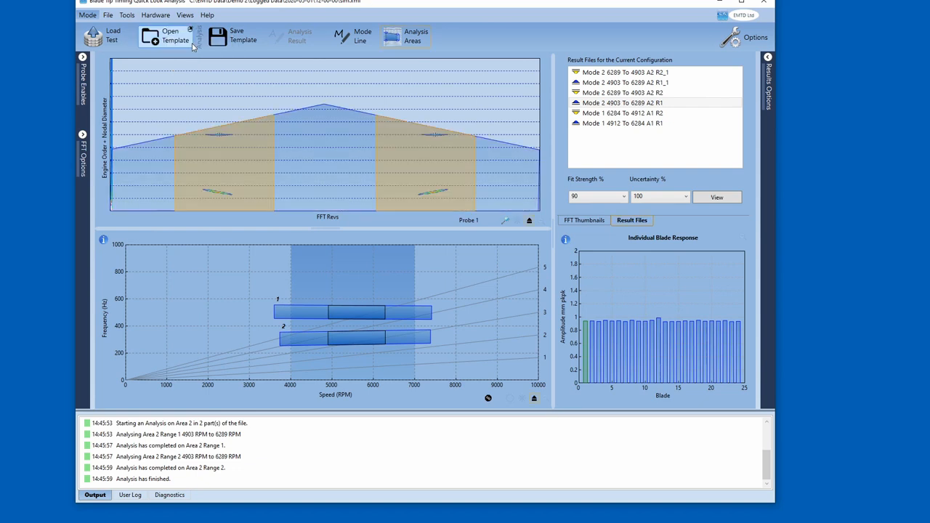
left_click(393, 38)
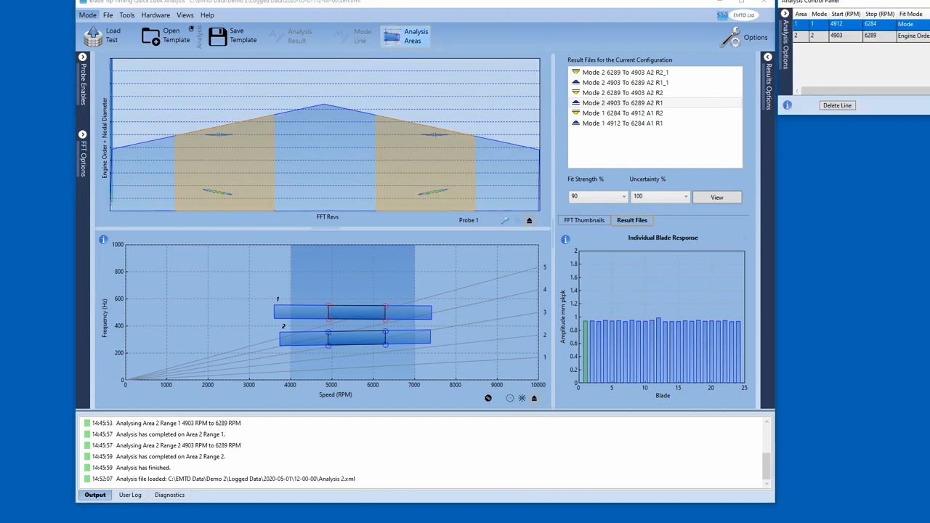
left_click_drag(858, 4, 398, 102)
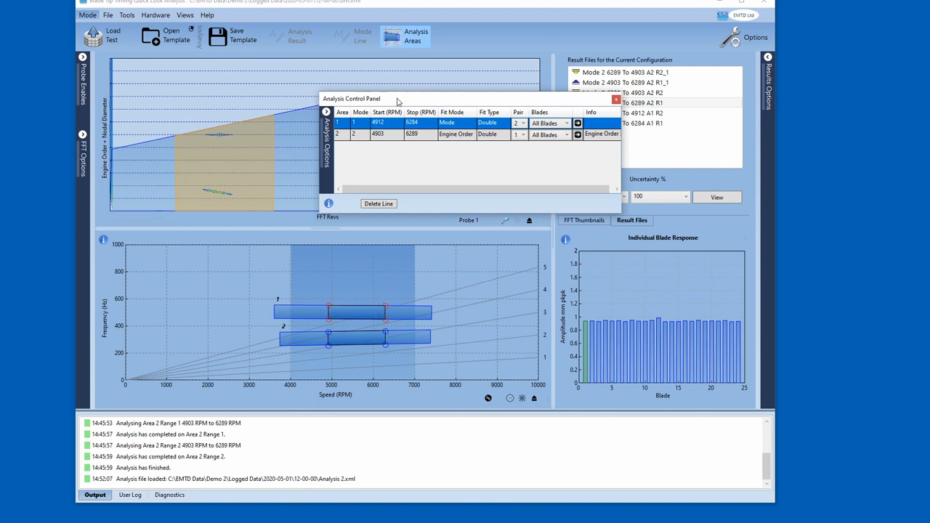
- Select analysis area 2 and reposition the Analysis Control Panel over the FFT plot to examine the area list
left_click(341, 137)
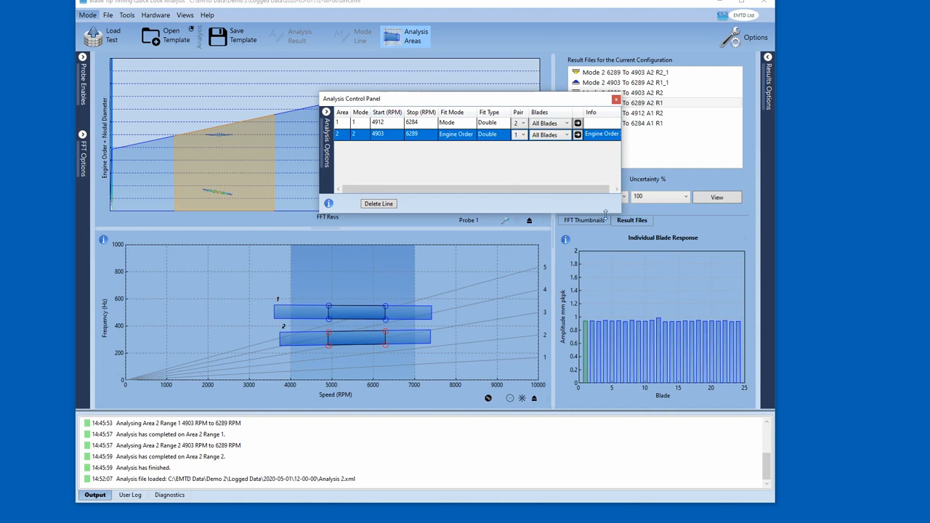
left_click_drag(621, 212, 673, 215)
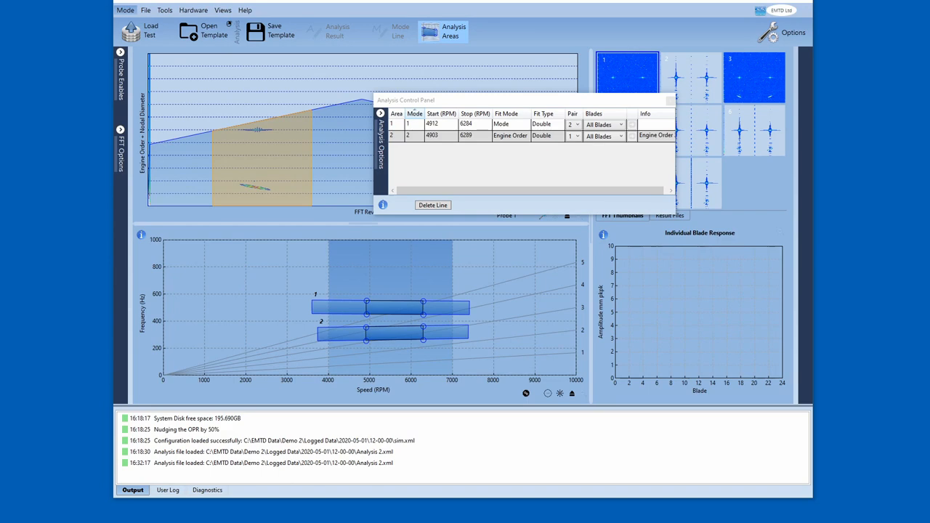
left_click_drag(466, 101, 377, 132)
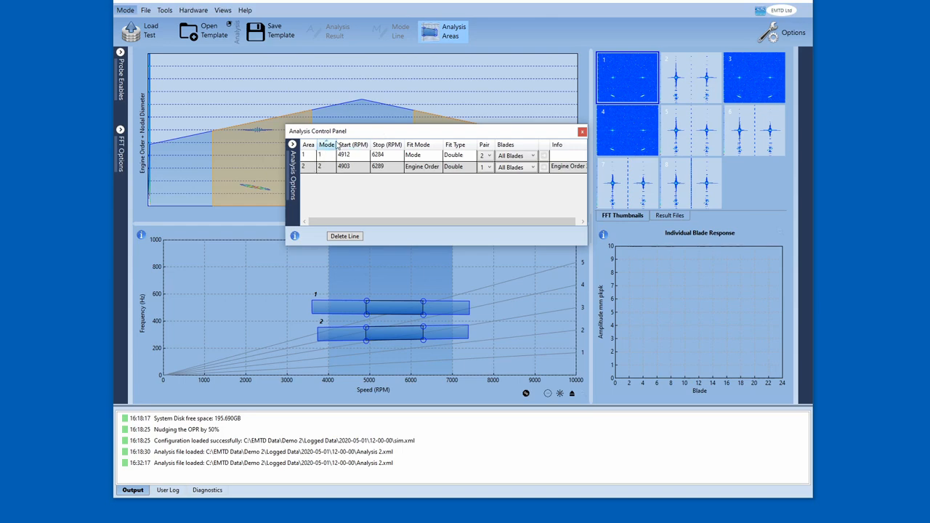
left_click_drag(365, 133, 405, 102)
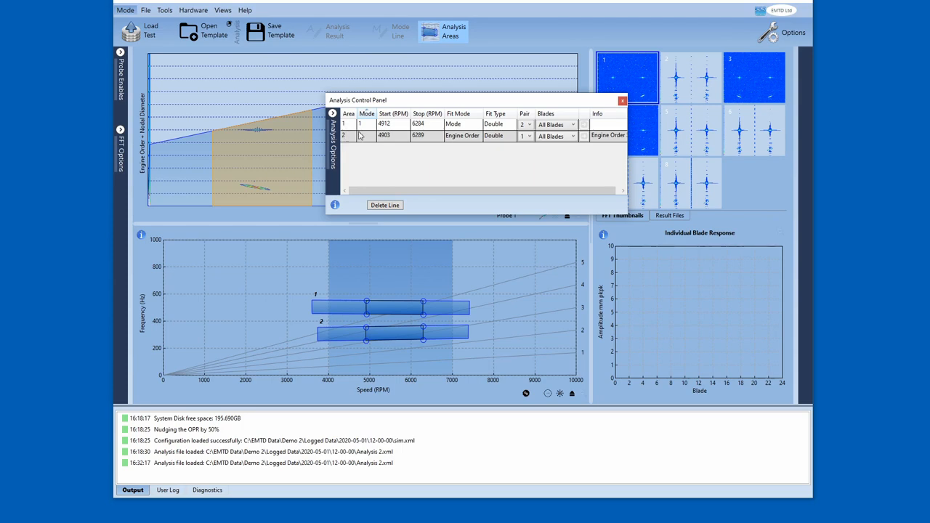
left_click_drag(390, 103, 416, 100)
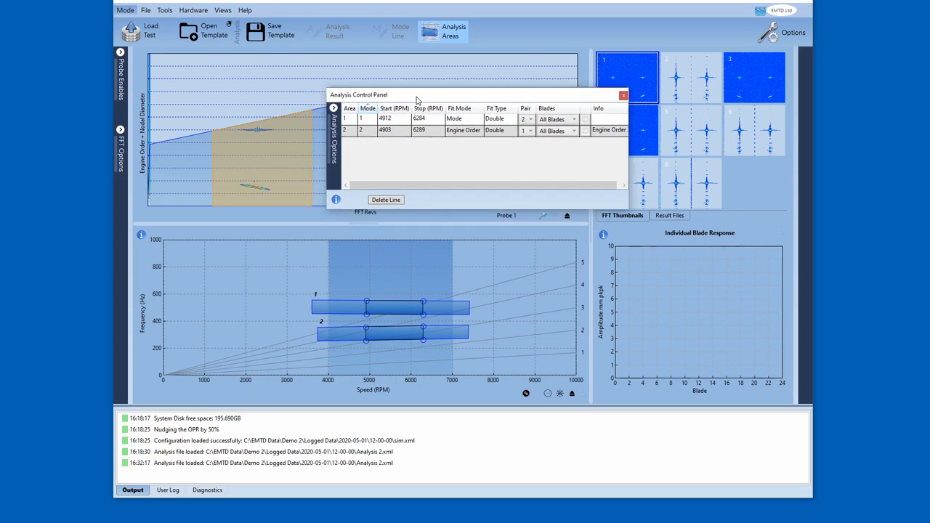
- Add a third analysis area on mode line 1 and adjust its speed range to about 4127 to 5055 RPM
left_click(336, 312)
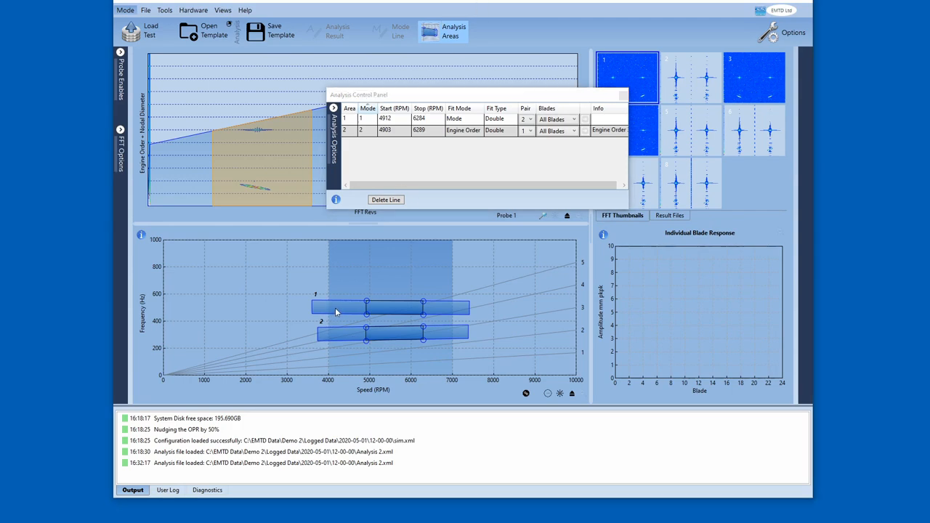
left_click(335, 310)
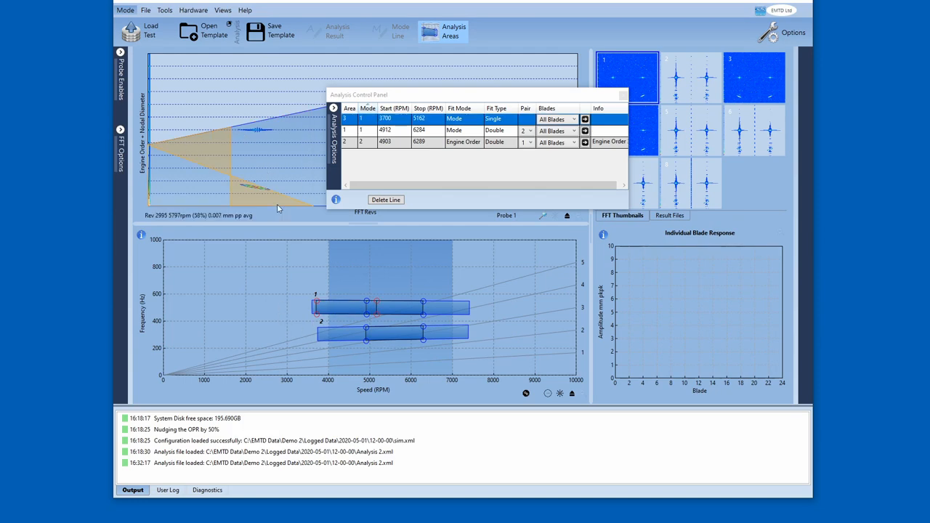
left_click_drag(422, 100, 586, 260)
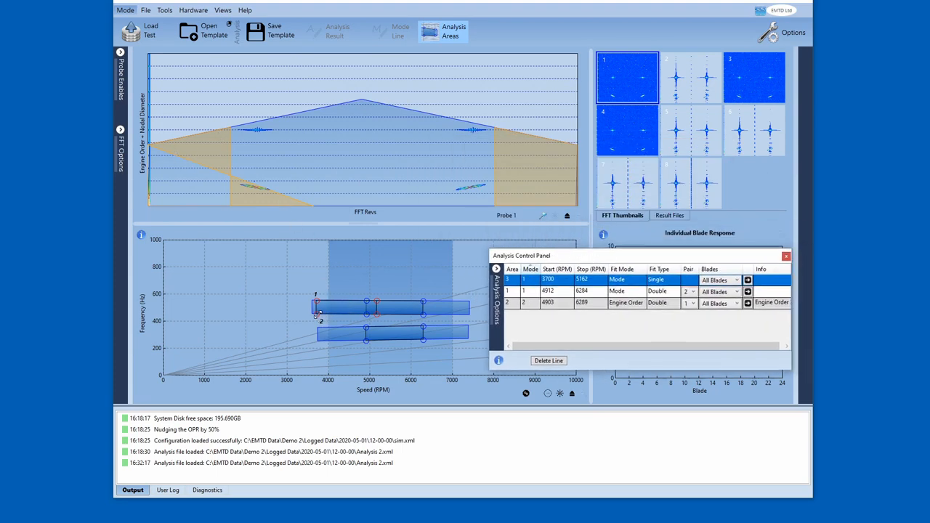
left_click_drag(316, 312, 334, 312)
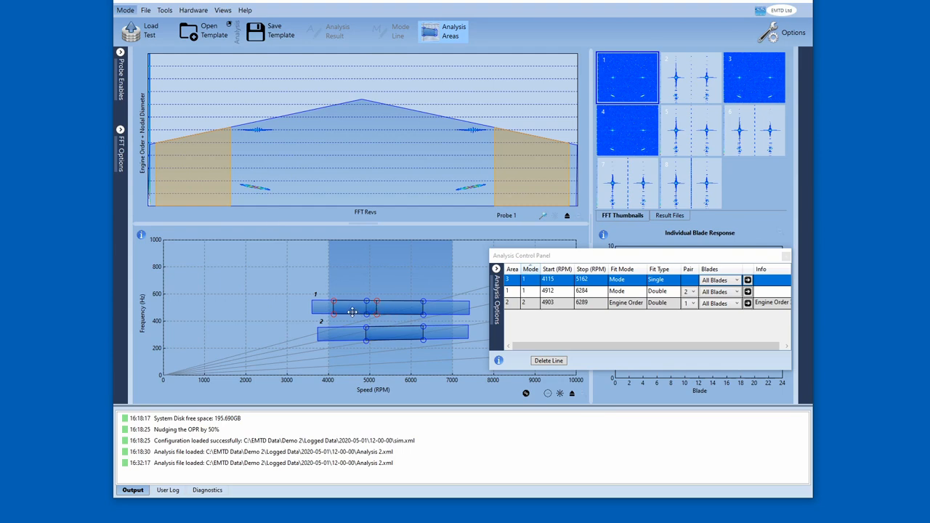
left_click_drag(350, 311, 349, 308)
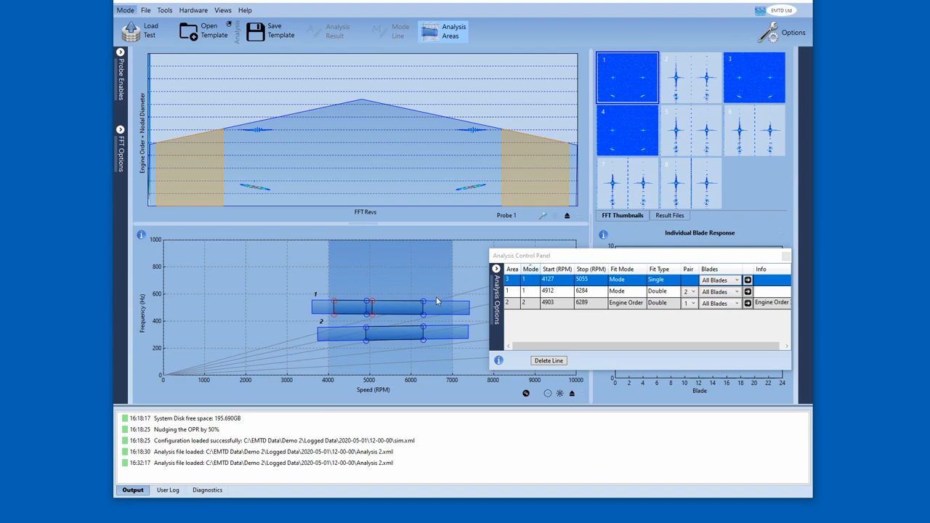
- Place the Analysis Control Panel over the FFT plot and sort its list by area, by mode, and finally by area again
left_click_drag(574, 260, 415, 109)
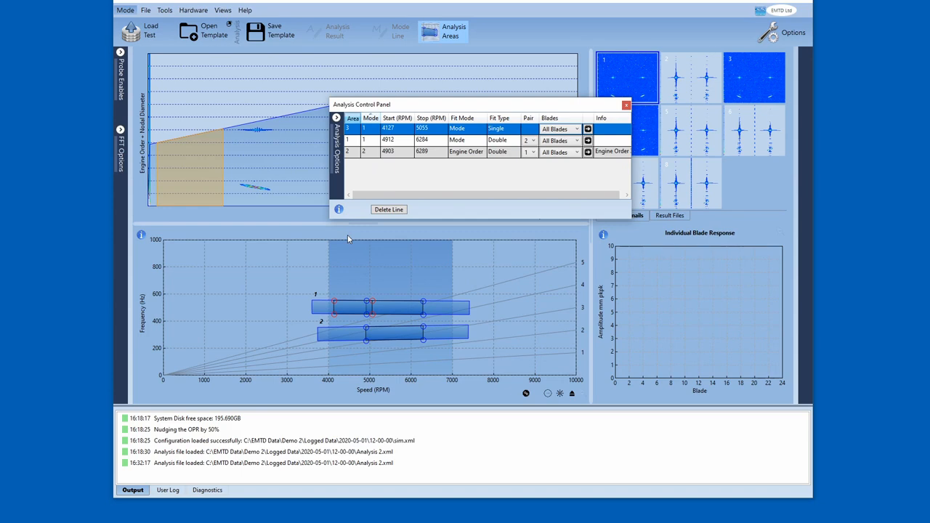
left_click(352, 118)
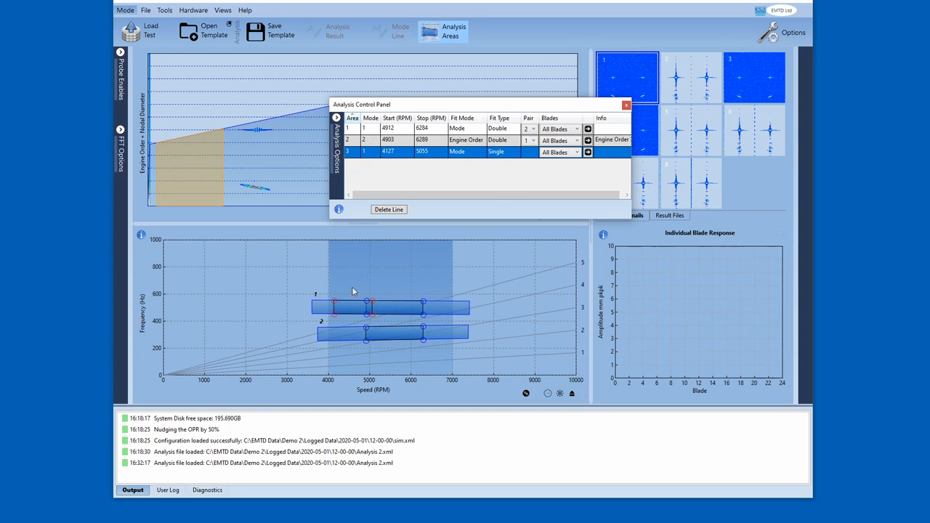
left_click(369, 120)
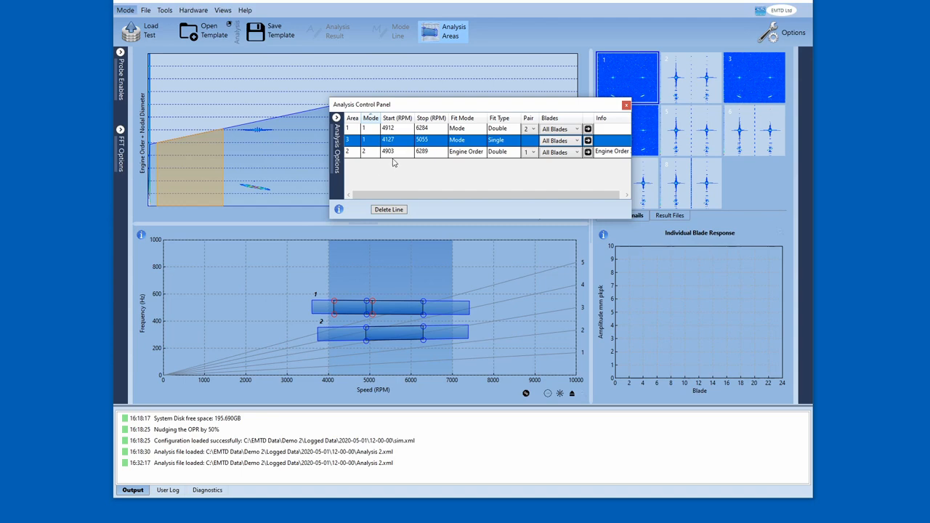
left_click_drag(397, 108, 356, 121)
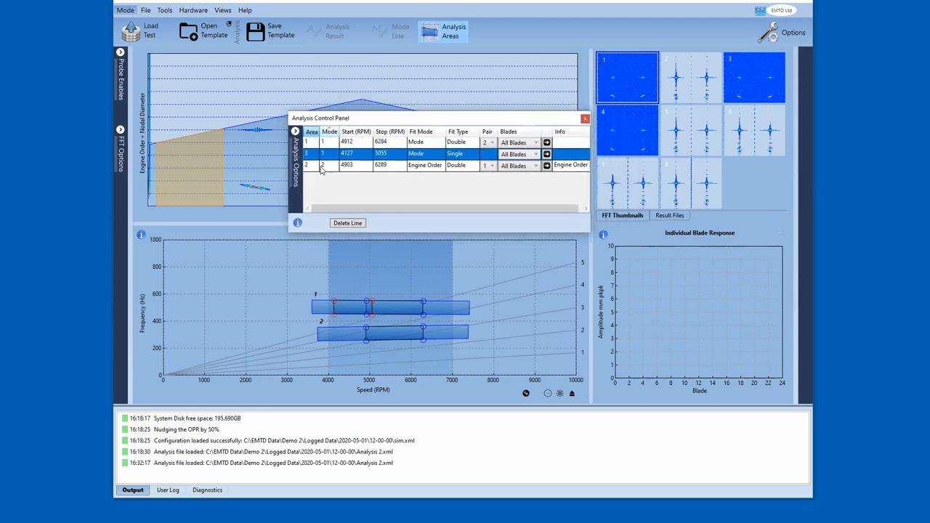
left_click(311, 132)
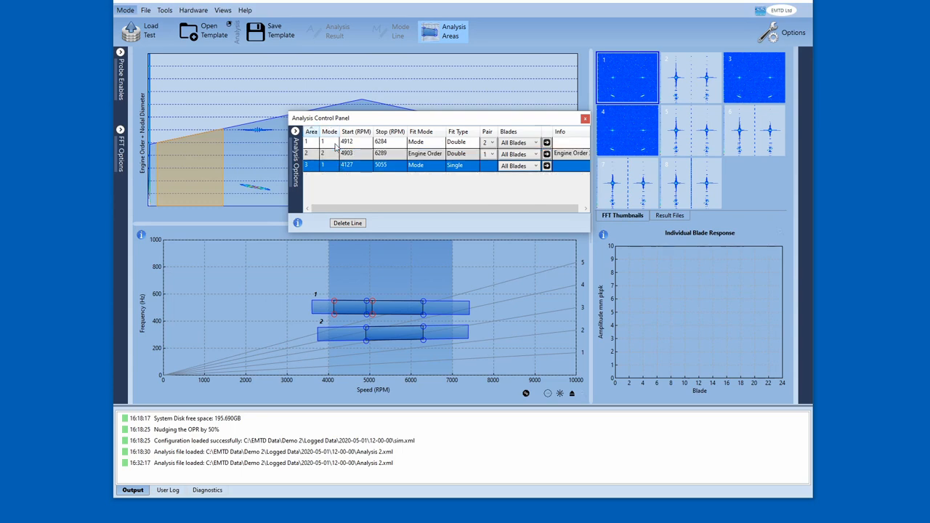